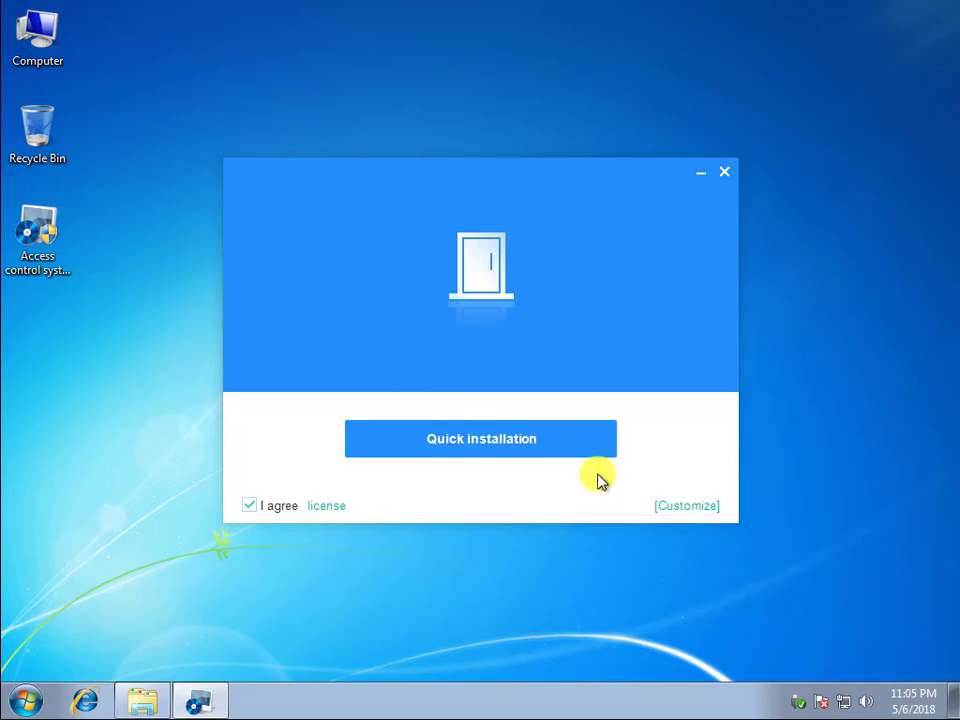
- Install the access control system with the default custom options, and run it signed in with the default admin account
left_click(678, 506)
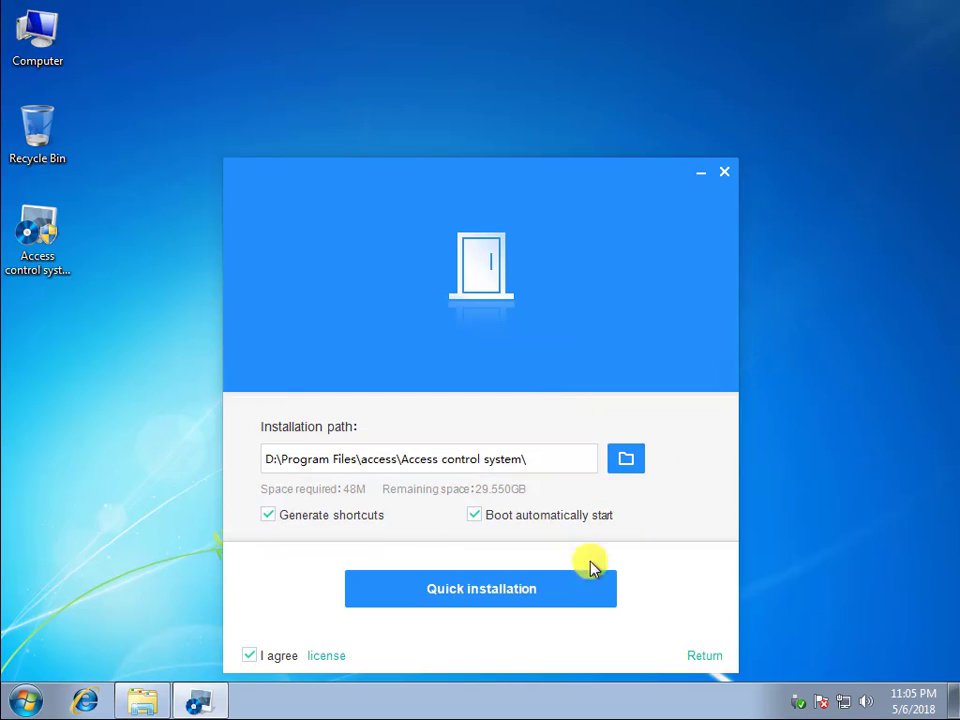
left_click(497, 591)
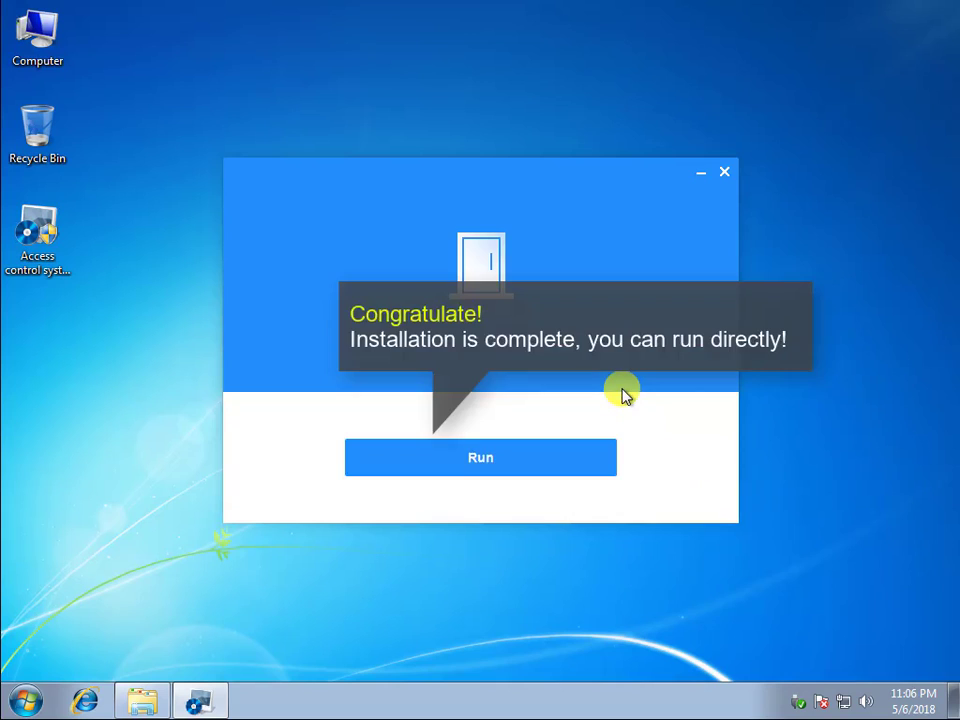
left_click(553, 445)
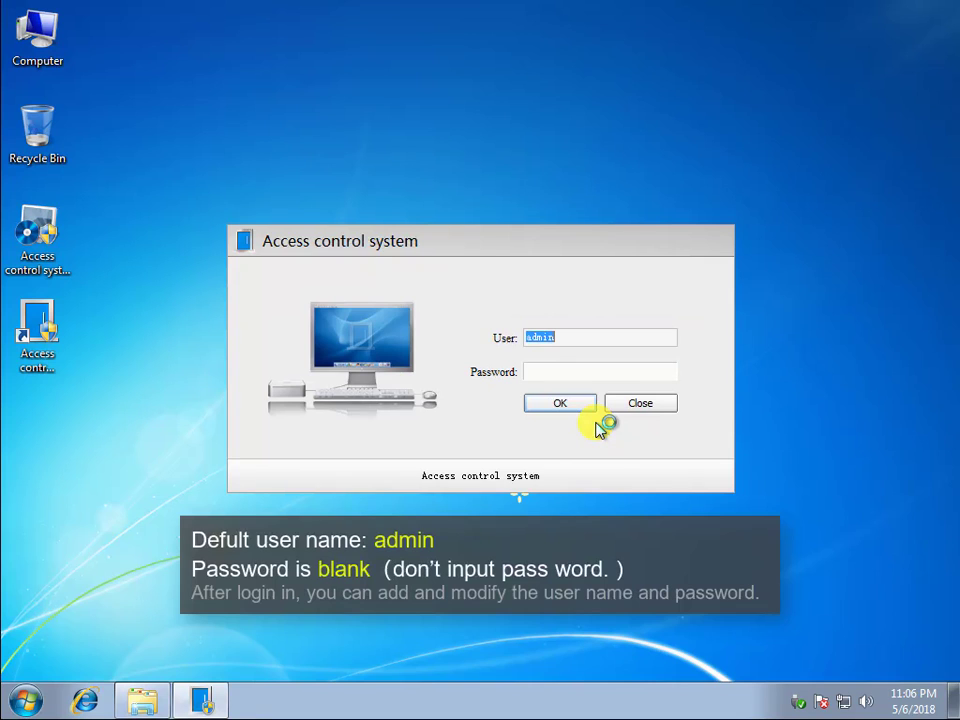
left_click(566, 405)
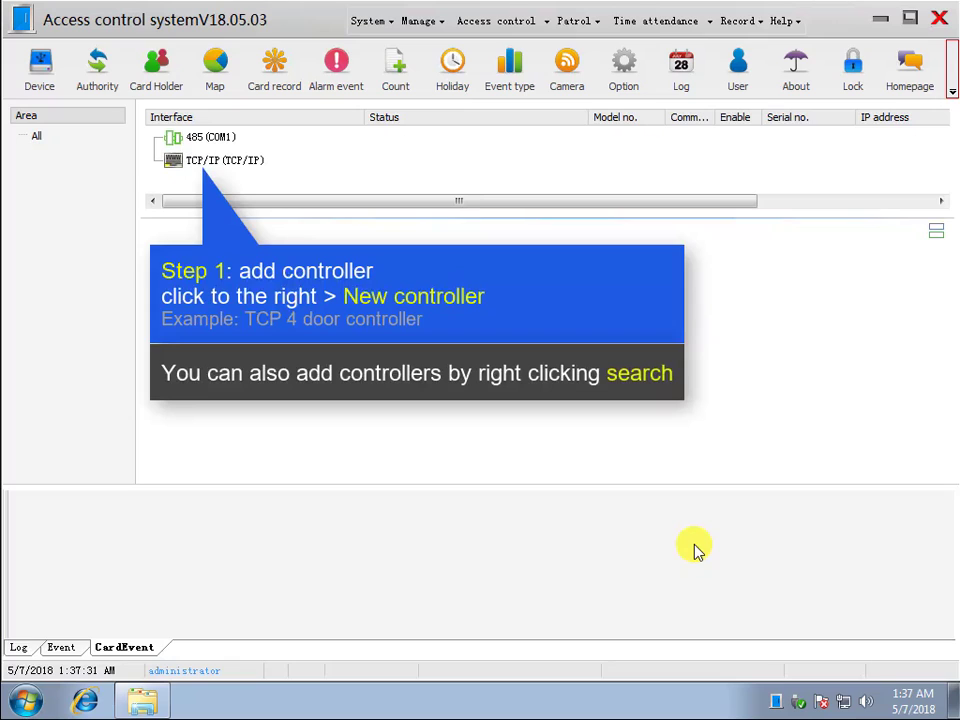
- Add a new controller under the TCP/IP interface, named "1st floor" with serial number 40082270
right_click(228, 164)
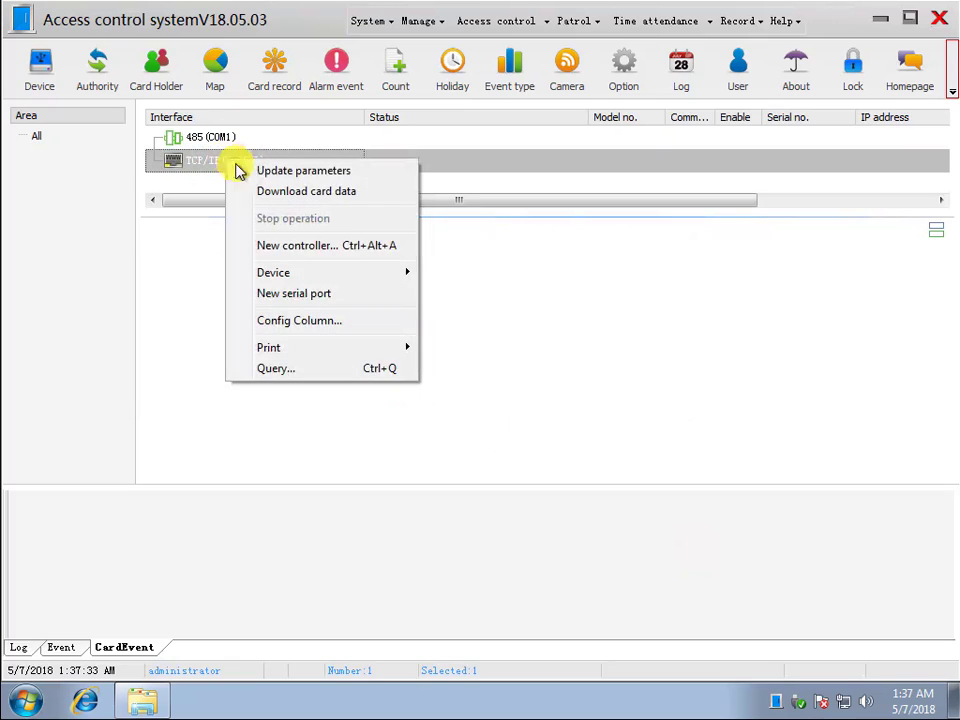
left_click(303, 246)
left_click(377, 218)
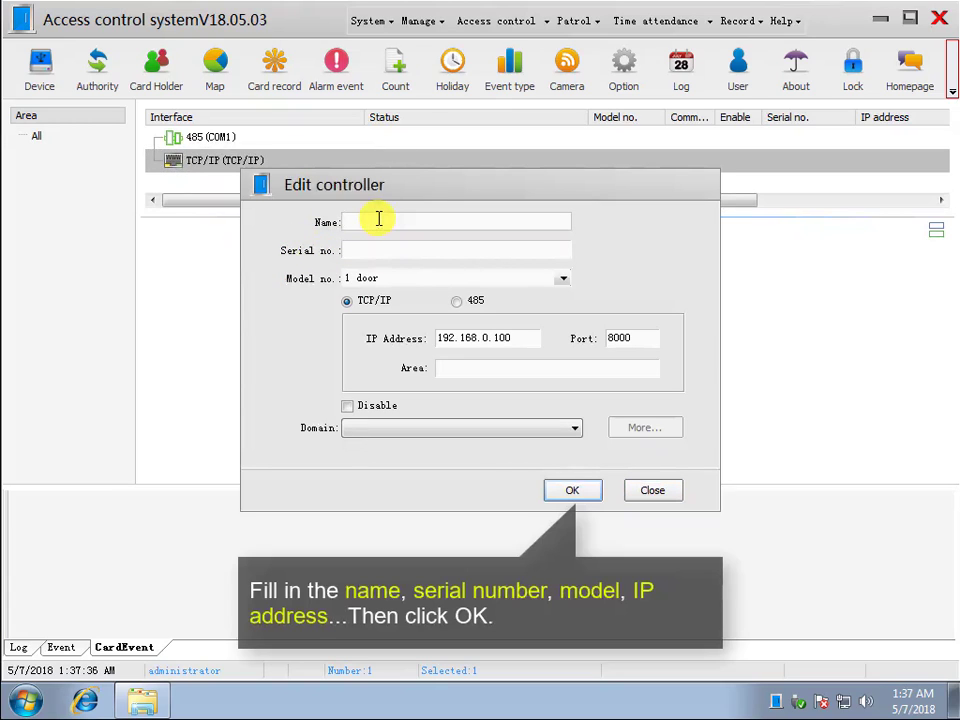
type("1st floor")
left_click(392, 246)
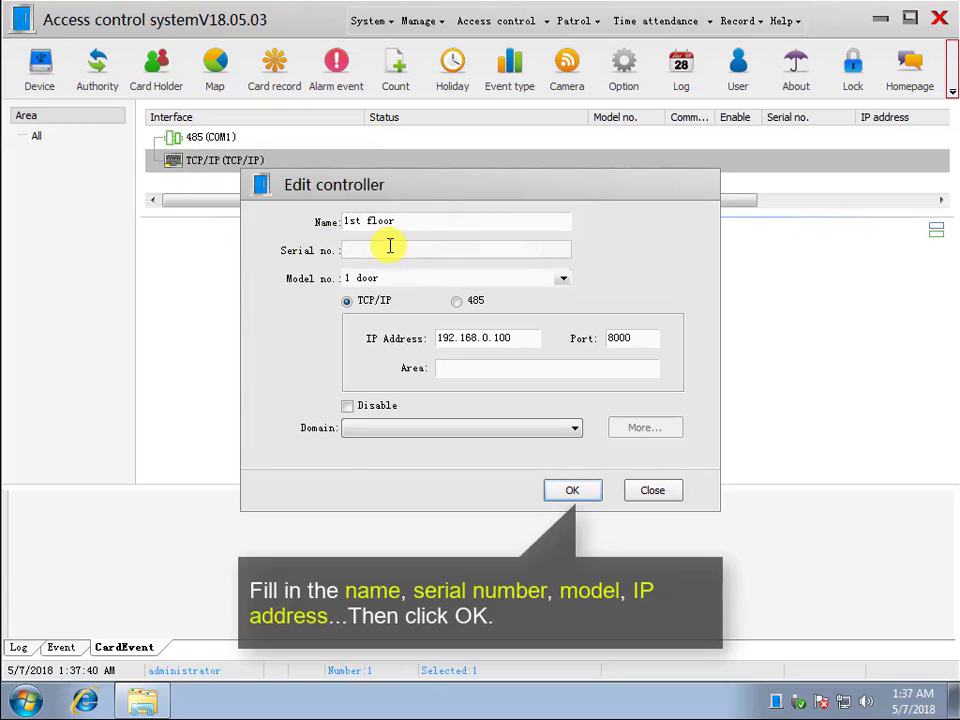
type("40082270")
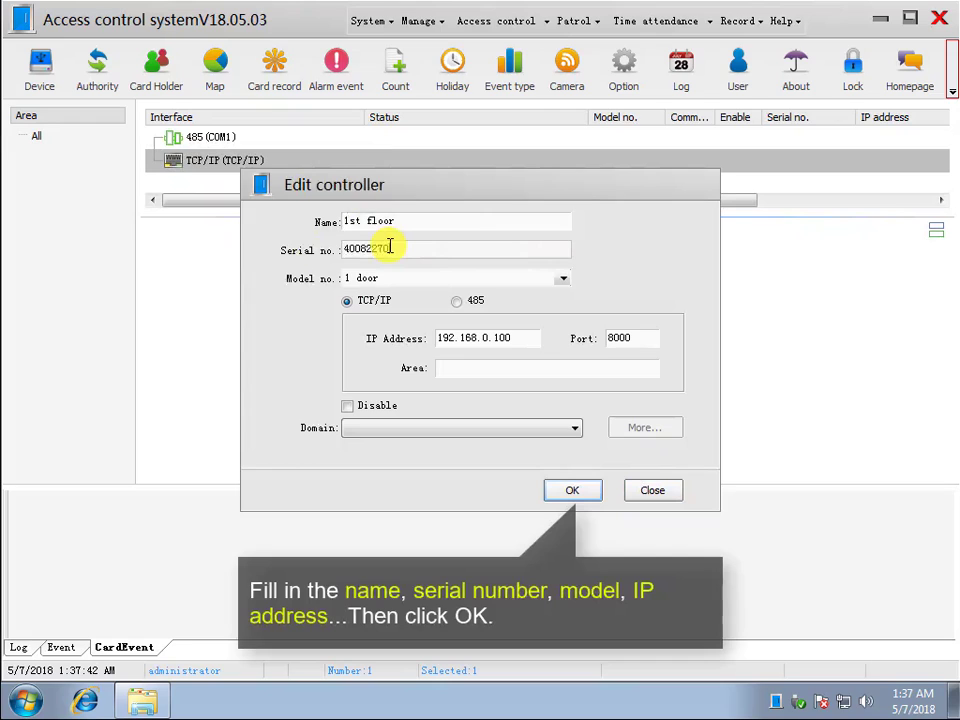
- Set the 1st floor controller's model to 4 doors and its IP address to 192.168.0.79, and save it
left_click(430, 280)
left_click(365, 316)
left_click(497, 337)
key("BackSpace")
key("BackSpace")
key("BackSpace")
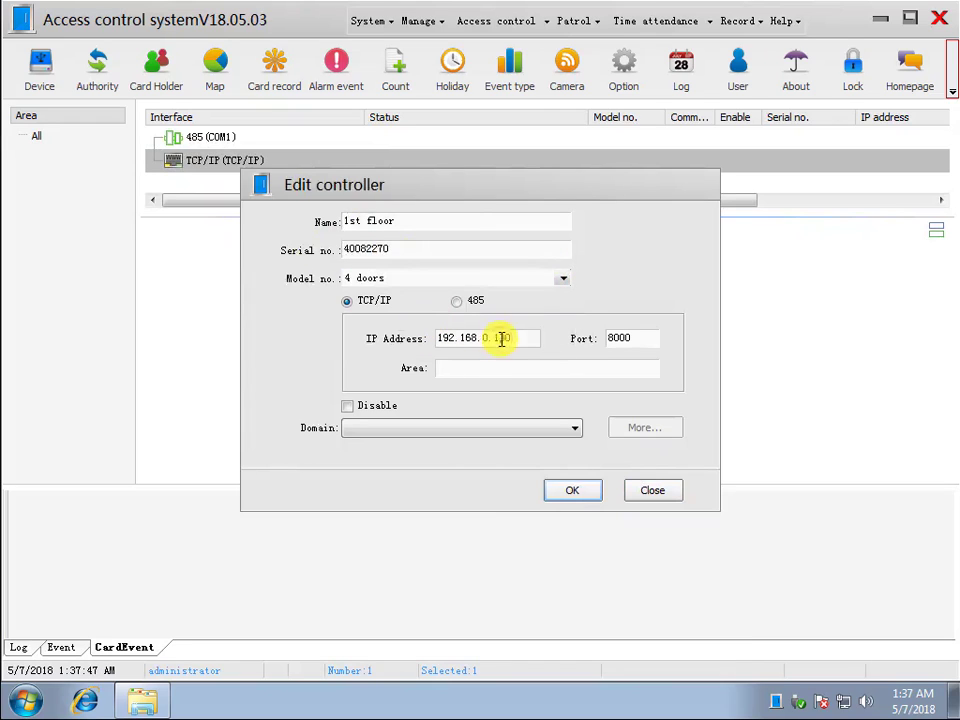
type("79")
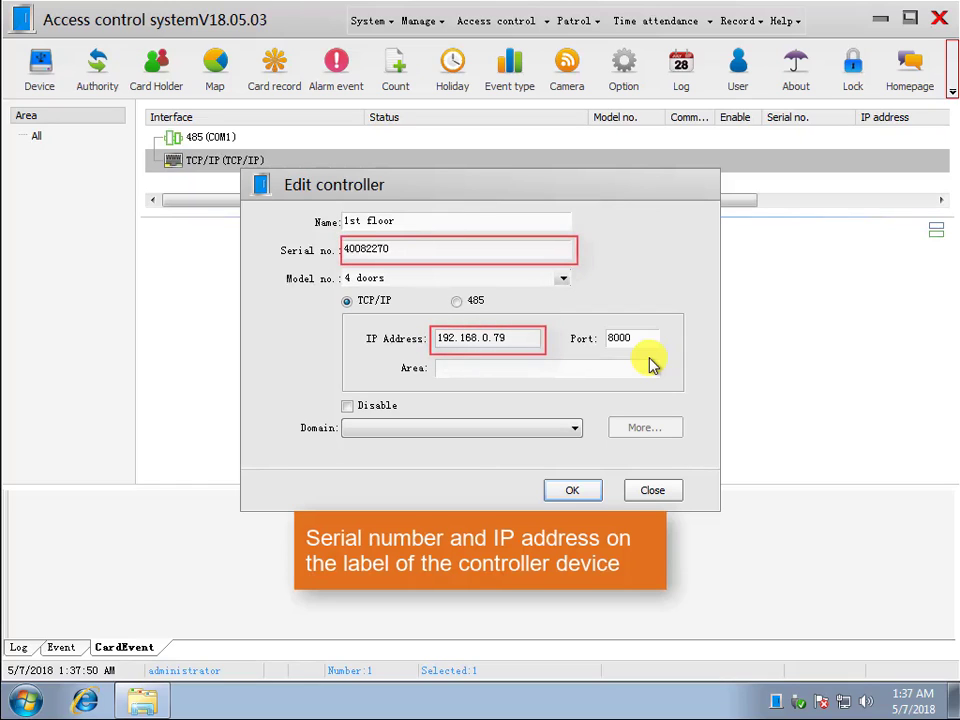
left_click(572, 490)
left_click(230, 190)
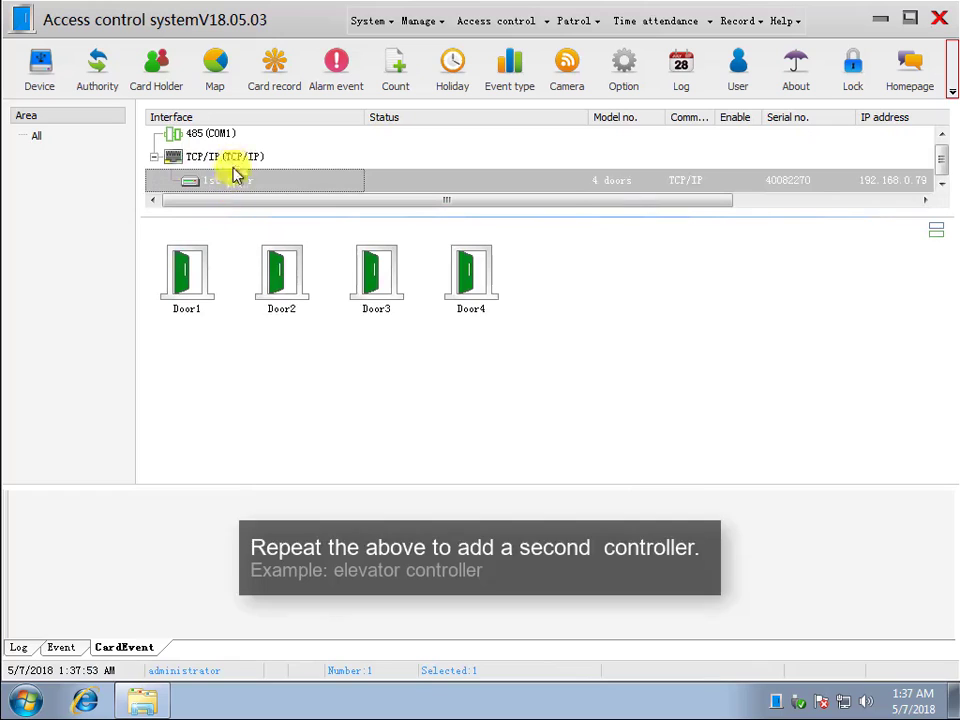
- Add a second controller under the TCP/IP interface, named "1# elevator" with serial number 331124
right_click(232, 162)
left_click(300, 246)
left_click(418, 221)
type("1#")
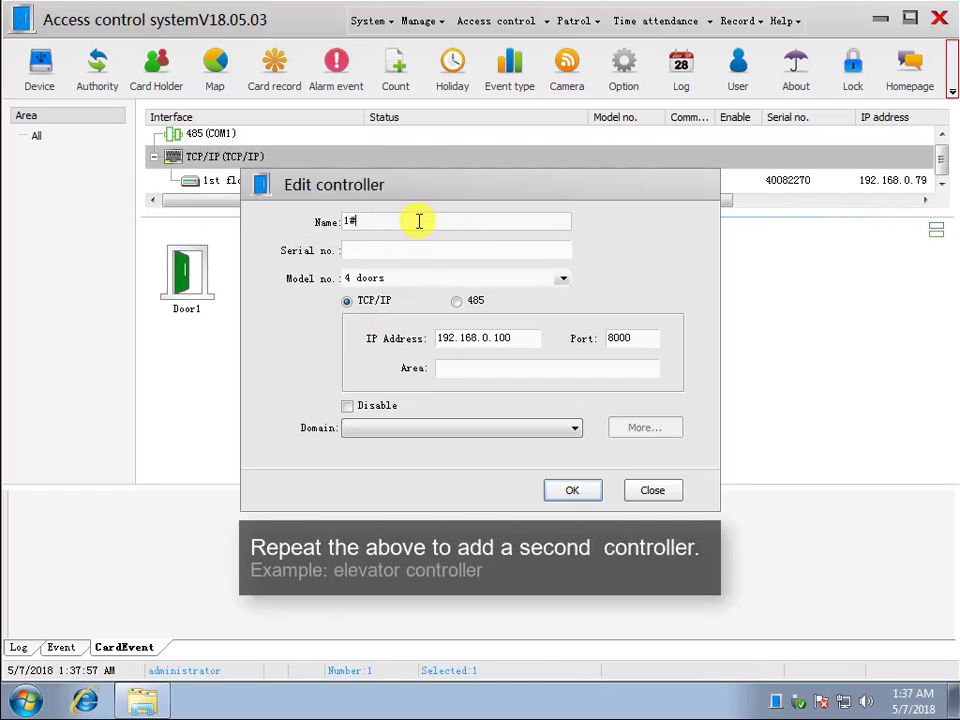
type(" elevator")
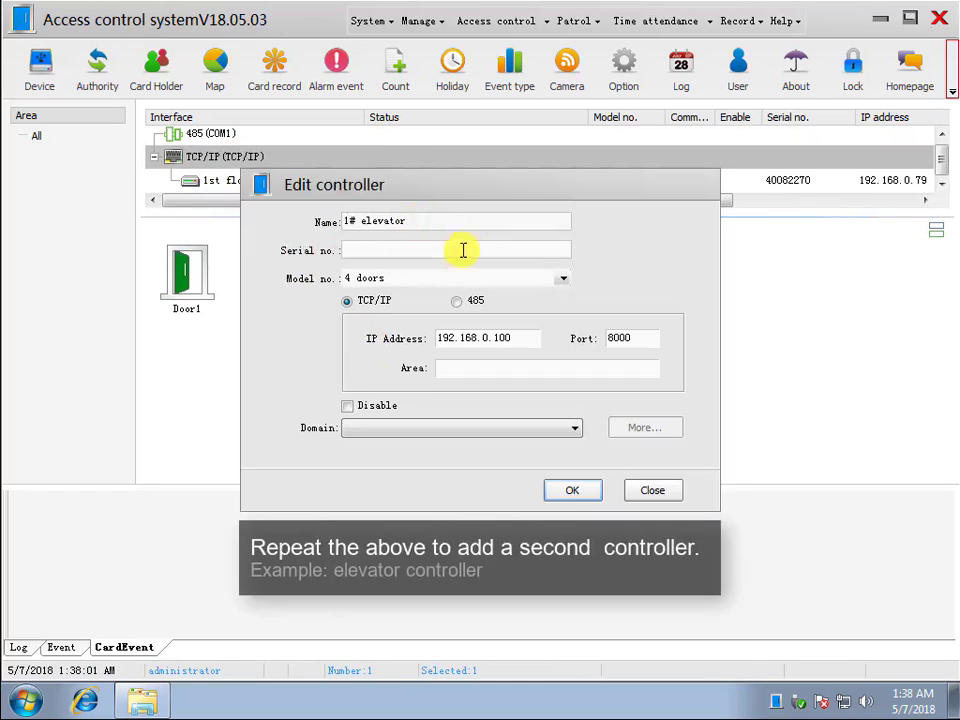
left_click(478, 253)
type("331124")
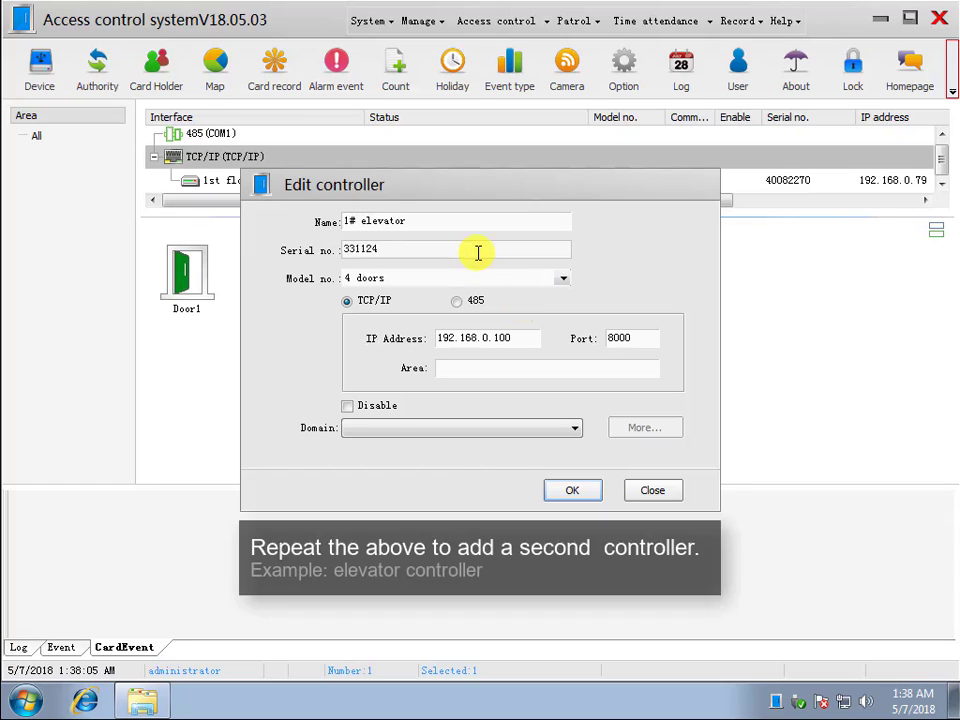
- Set the 1# elevator controller's model to ElevatorV3 and its IP address to 192.168.0.124, and save it
left_click(563, 278)
left_click(382, 328)
left_click_drag(493, 339, 516, 341)
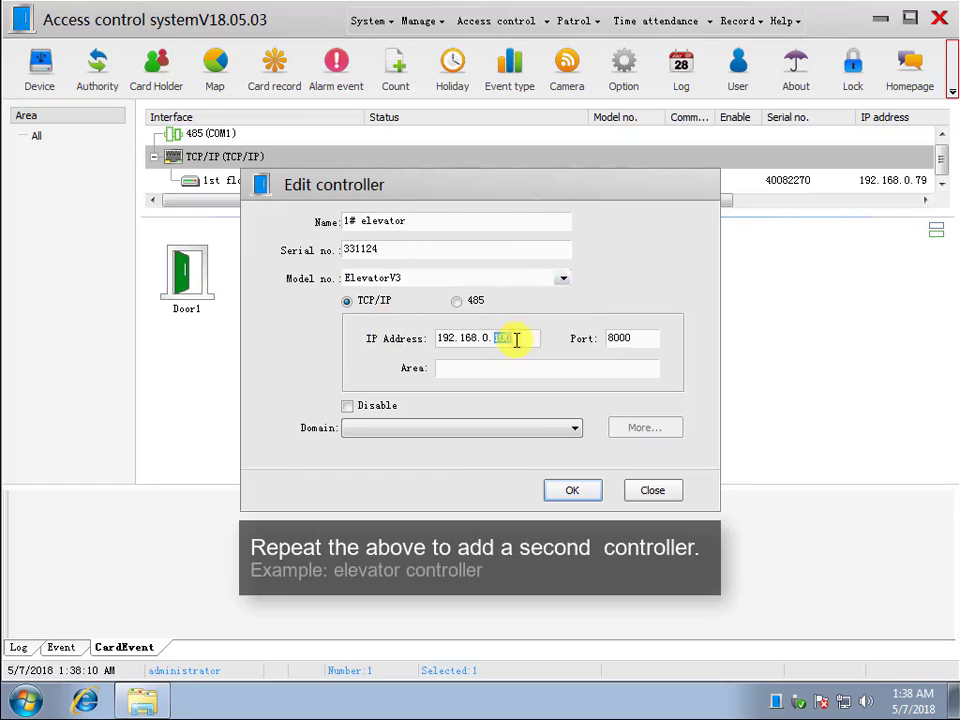
type("24")
left_click(571, 492)
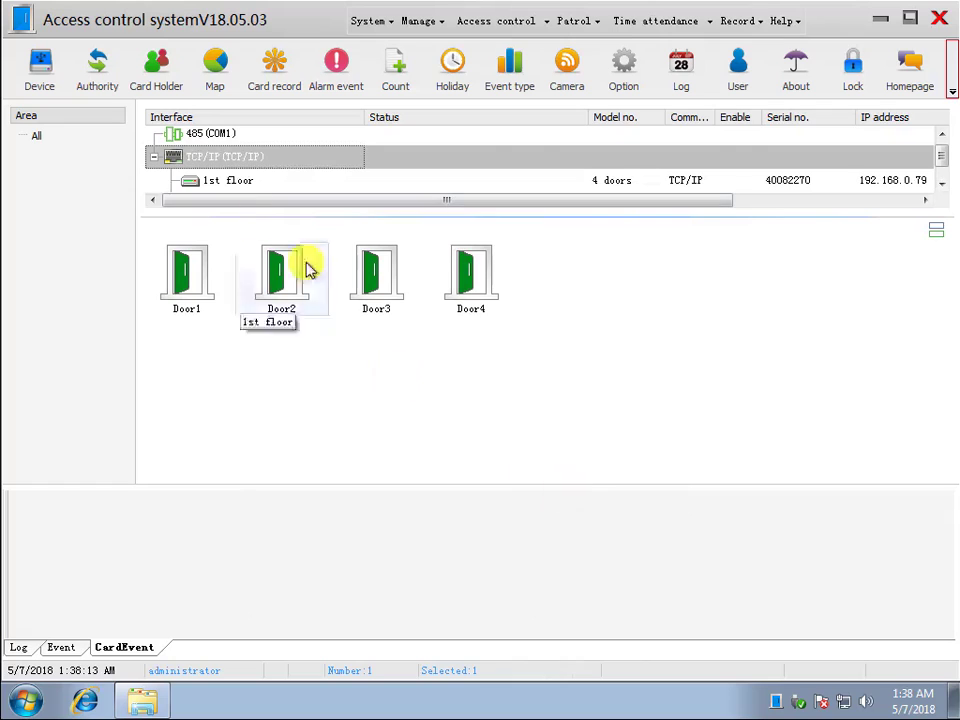
left_click(247, 212)
left_click(240, 188)
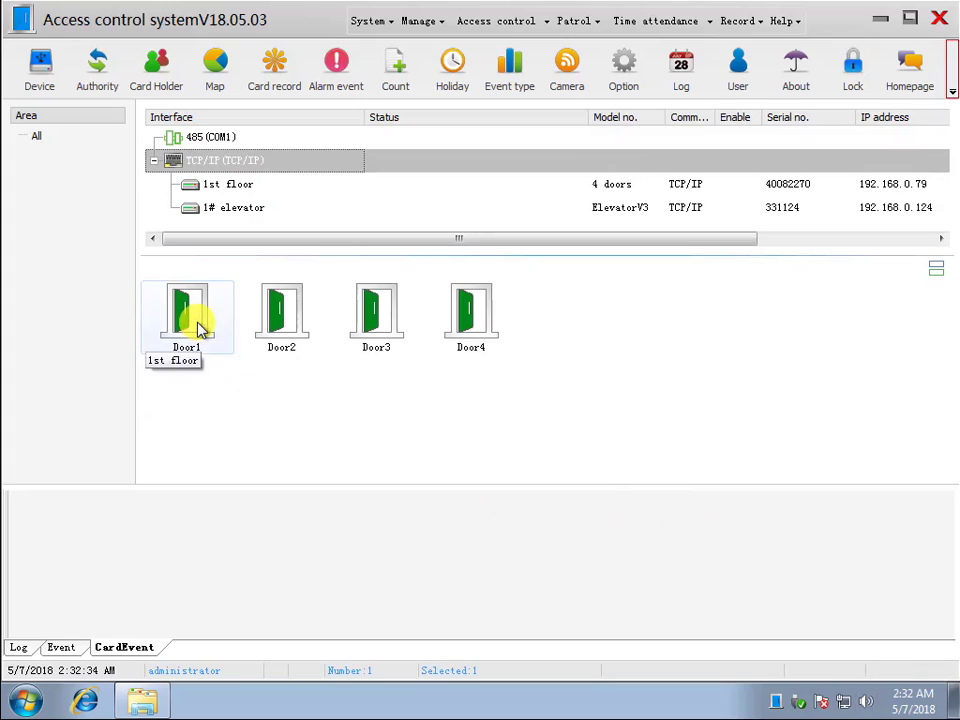
- Rename Door1 of the 1st floor controller as "CEO door" and set its door open time to 1 second
double_click(195, 322)
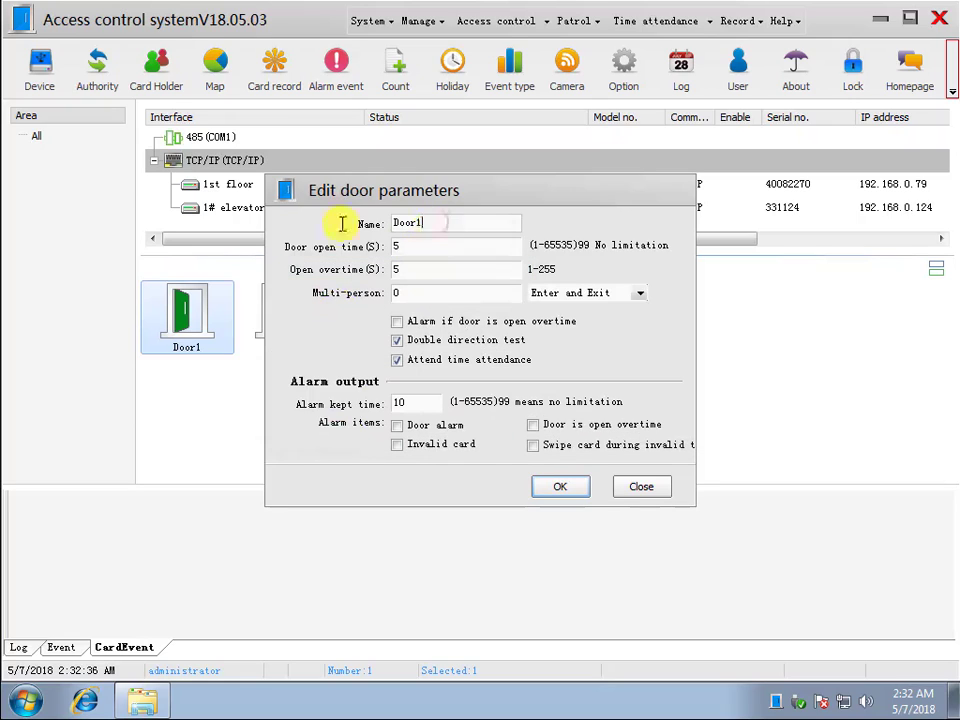
type("CEO")
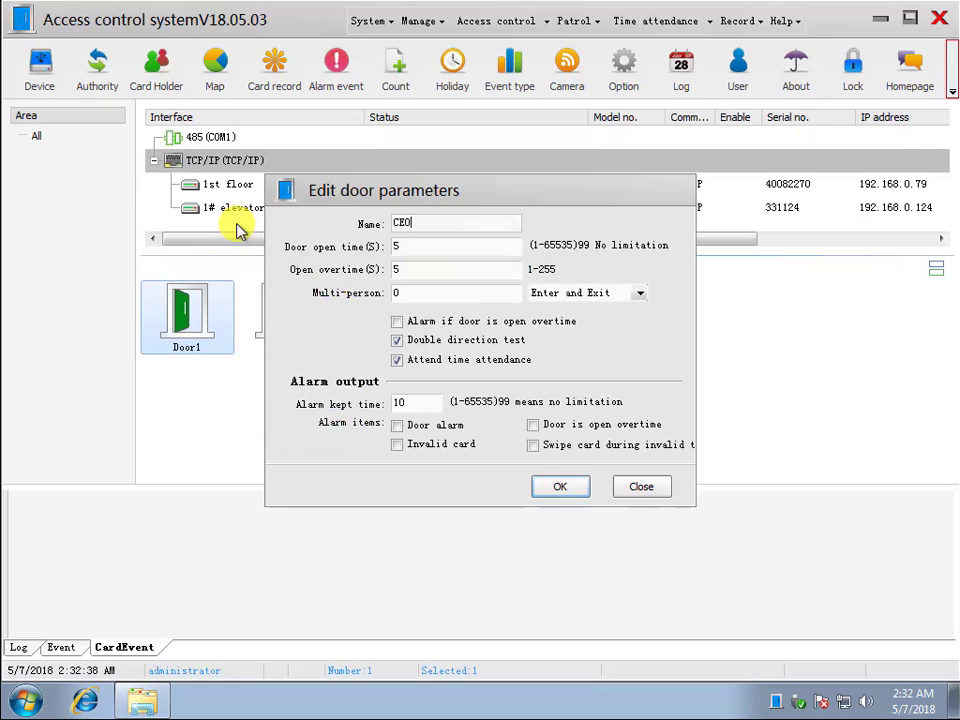
type(" door")
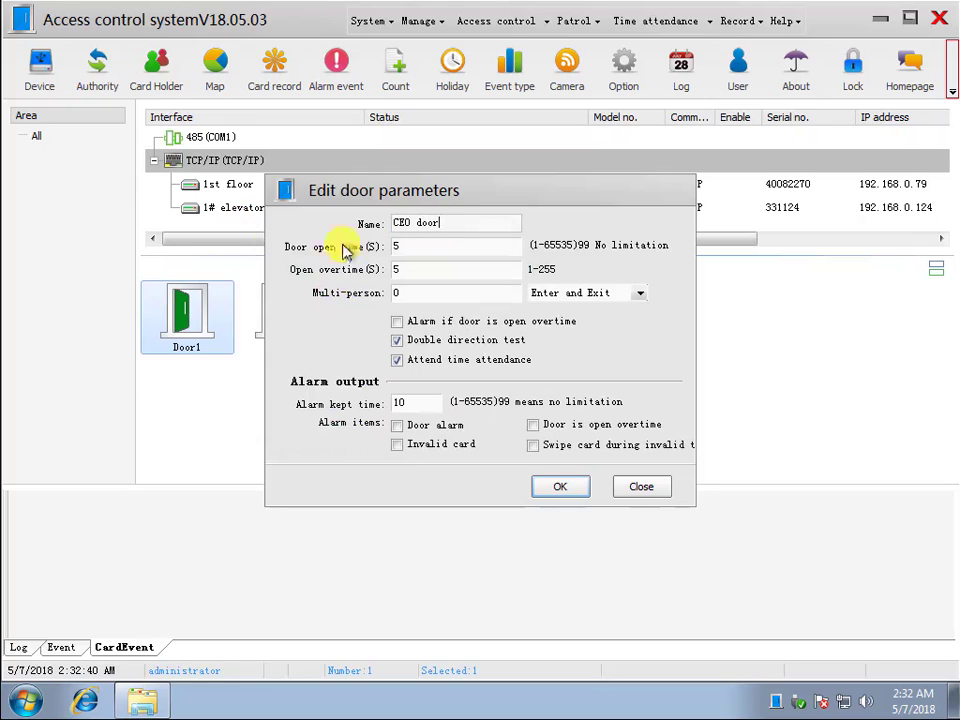
double_click(395, 246)
type("1")
left_click(555, 487)
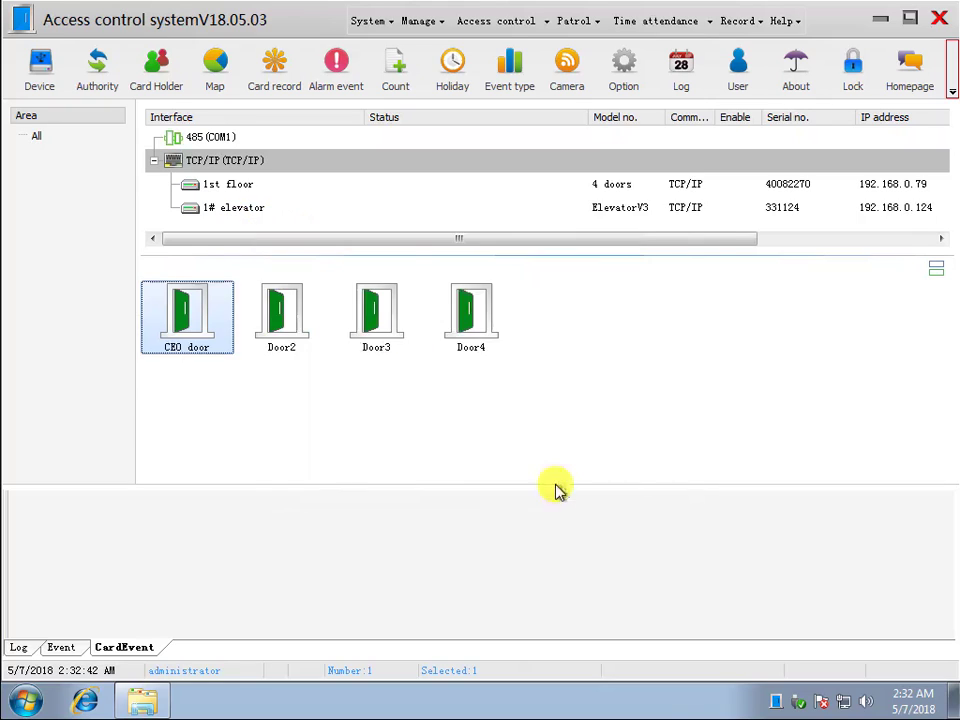
- Rename Door2 of the 1st floor controller as "COO door"
double_click(288, 320)
left_click_drag(439, 236, 335, 229)
type("COO door")
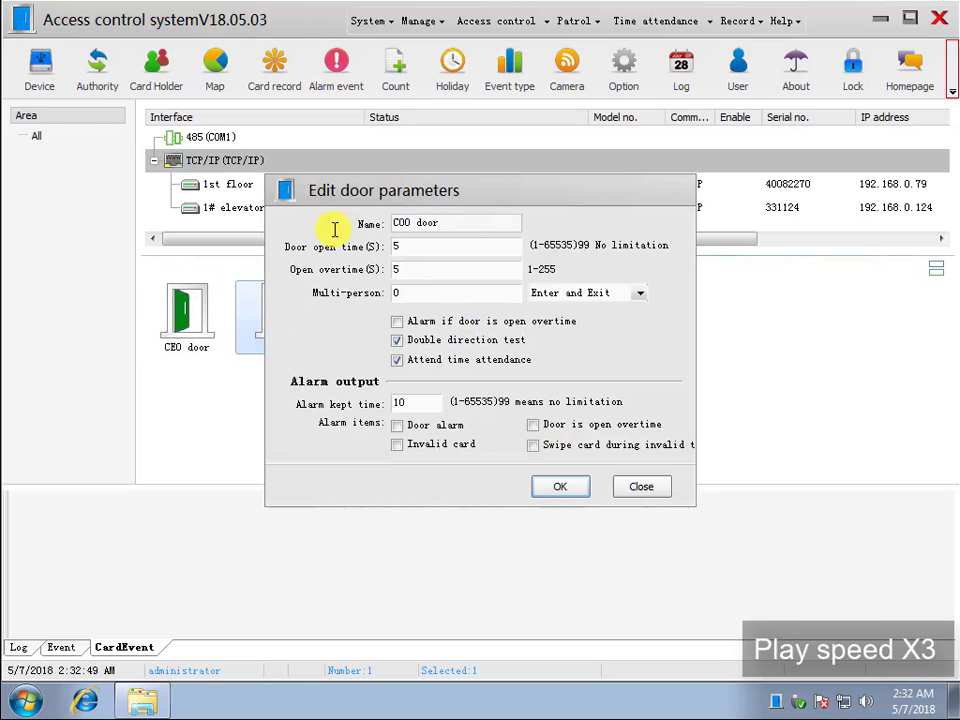
left_click(555, 487)
- Rename Door3 of the 1st floor controller as "CFO door"
double_click(360, 318)
left_click_drag(431, 221, 310, 228)
type("C")
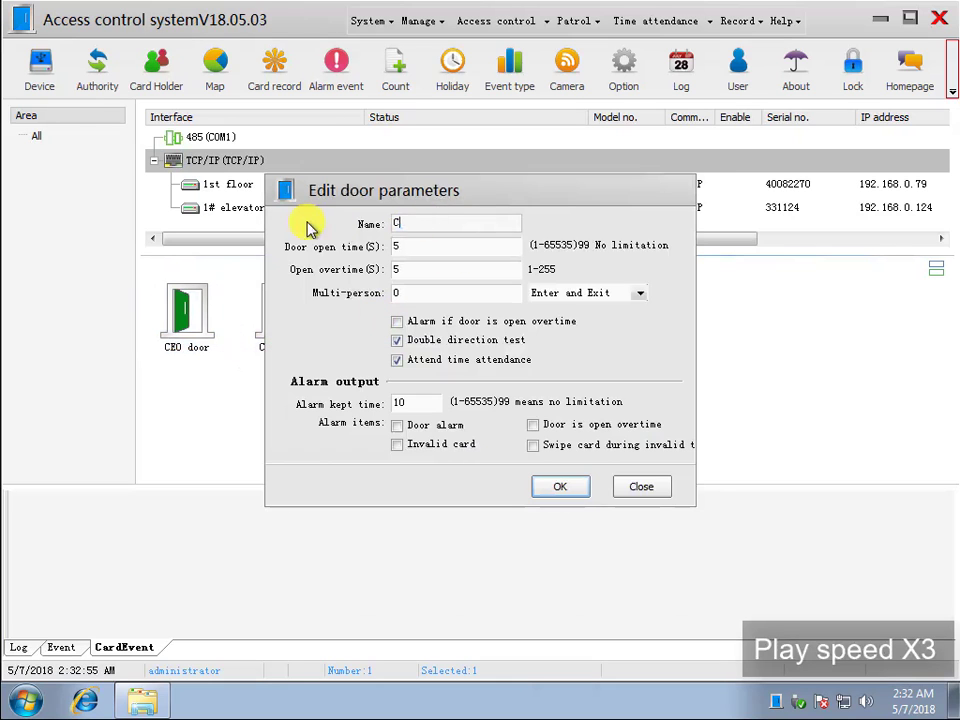
type("FO door")
left_click(560, 486)
- Rename Door4 of the 1st floor controller as "CTO door" and set its door open time to 1 second
double_click(467, 311)
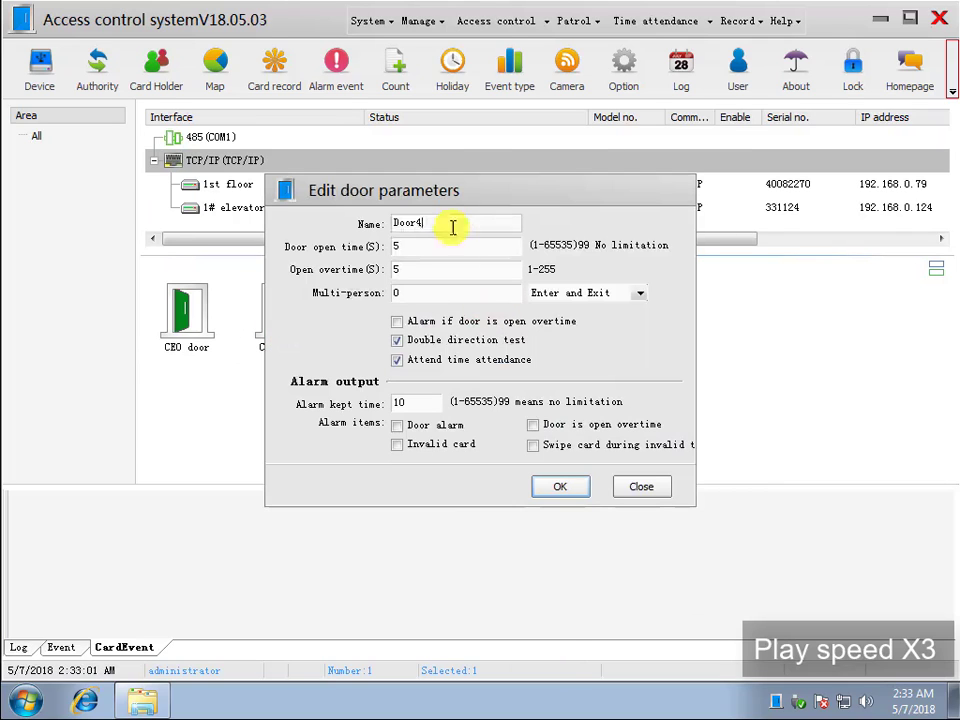
left_click_drag(453, 228, 161, 225)
type("CTO door")
left_click_drag(420, 246, 368, 249)
type("1")
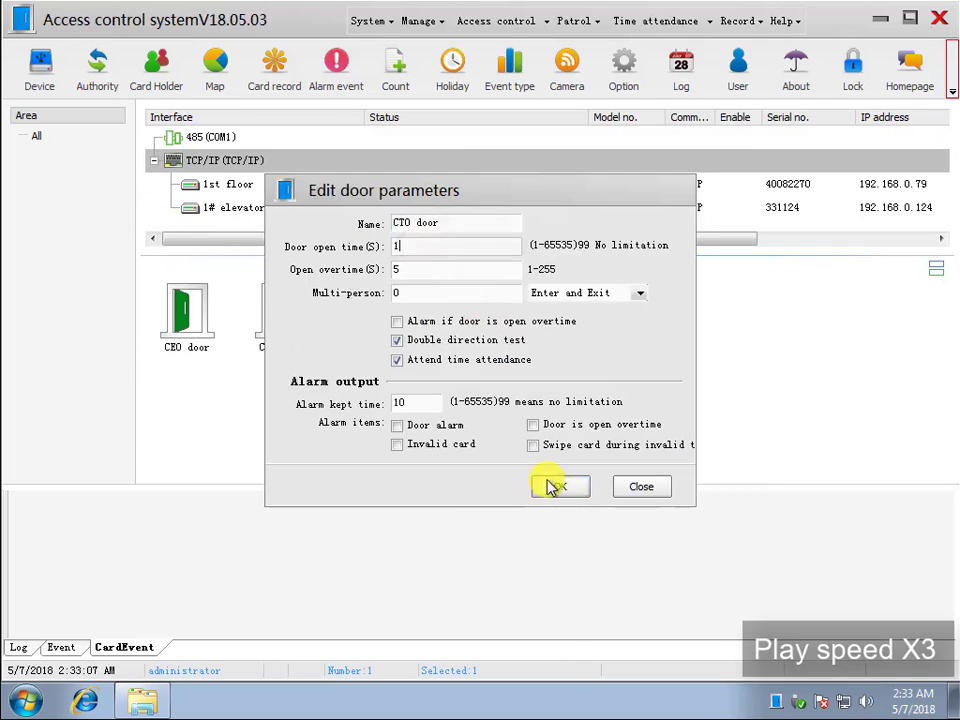
left_click(555, 487)
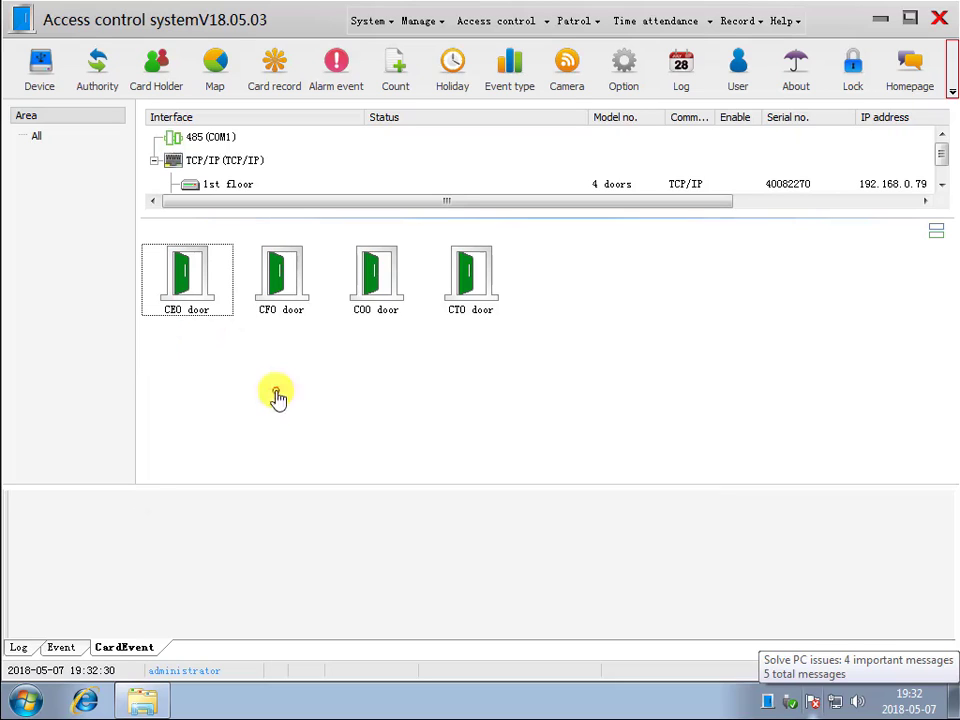
- Rename the first time zone of the CEO door as "24h Card", keeping card verification all day
right_click(195, 282)
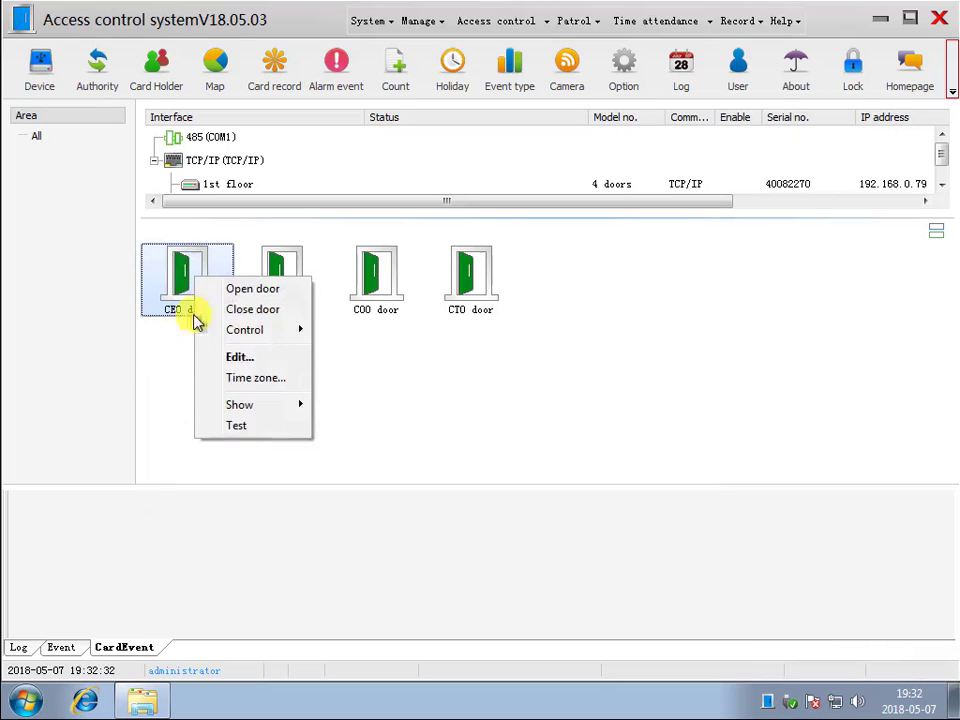
left_click(250, 378)
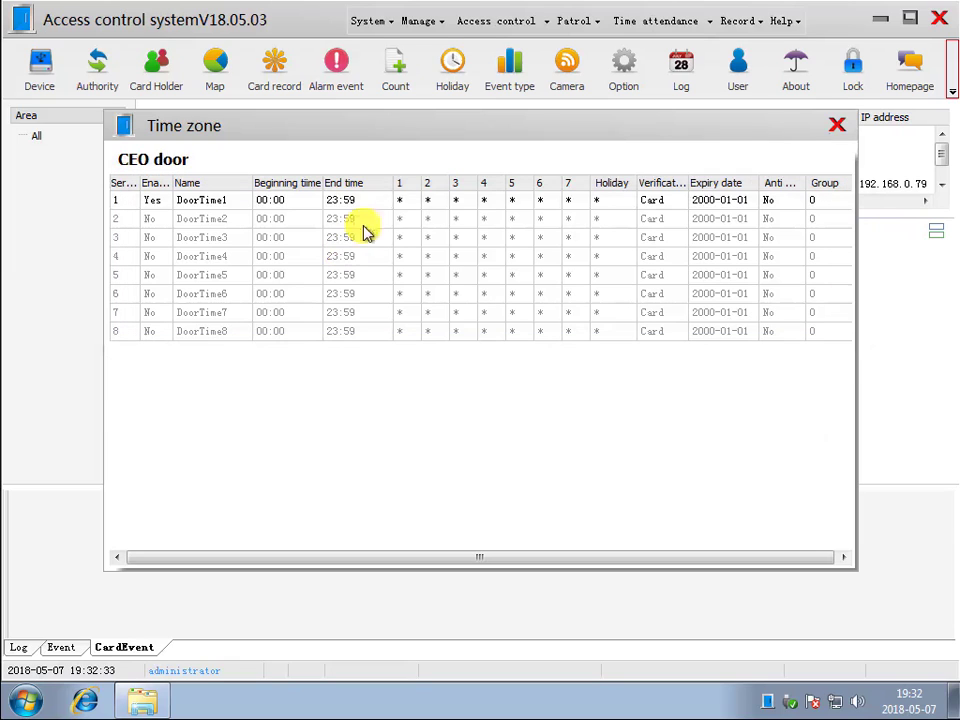
double_click(386, 199)
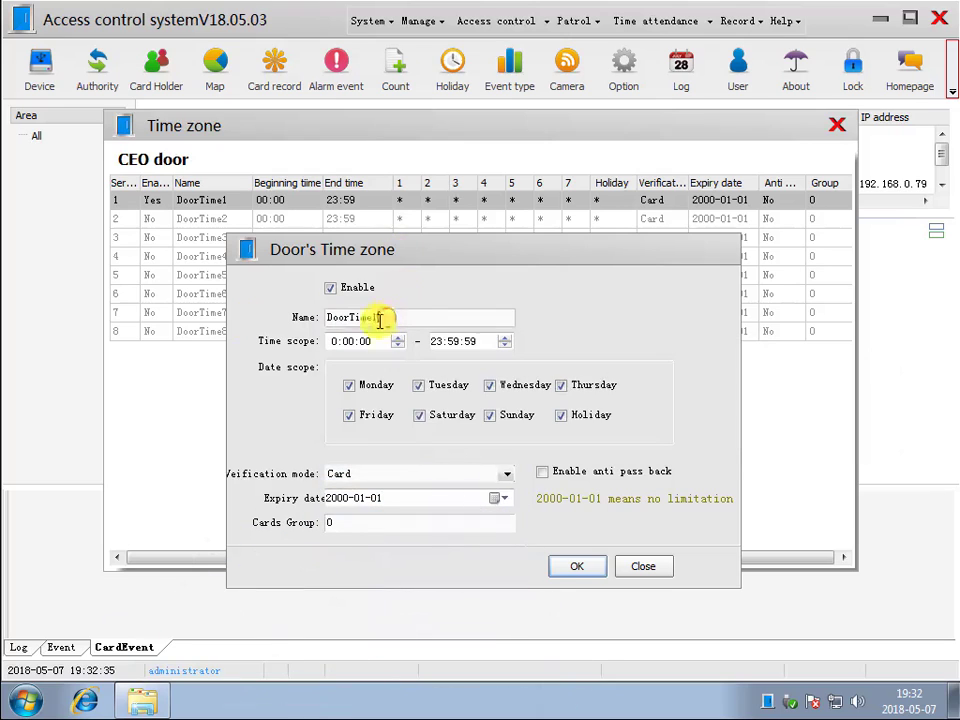
double_click(377, 321)
type("24h Card")
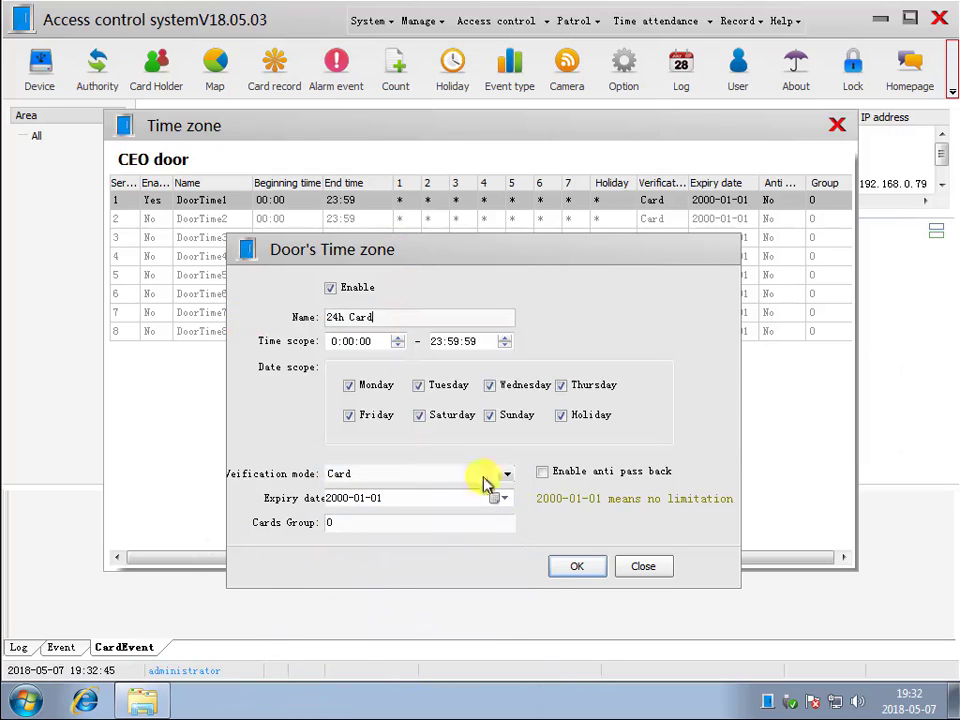
left_click(574, 566)
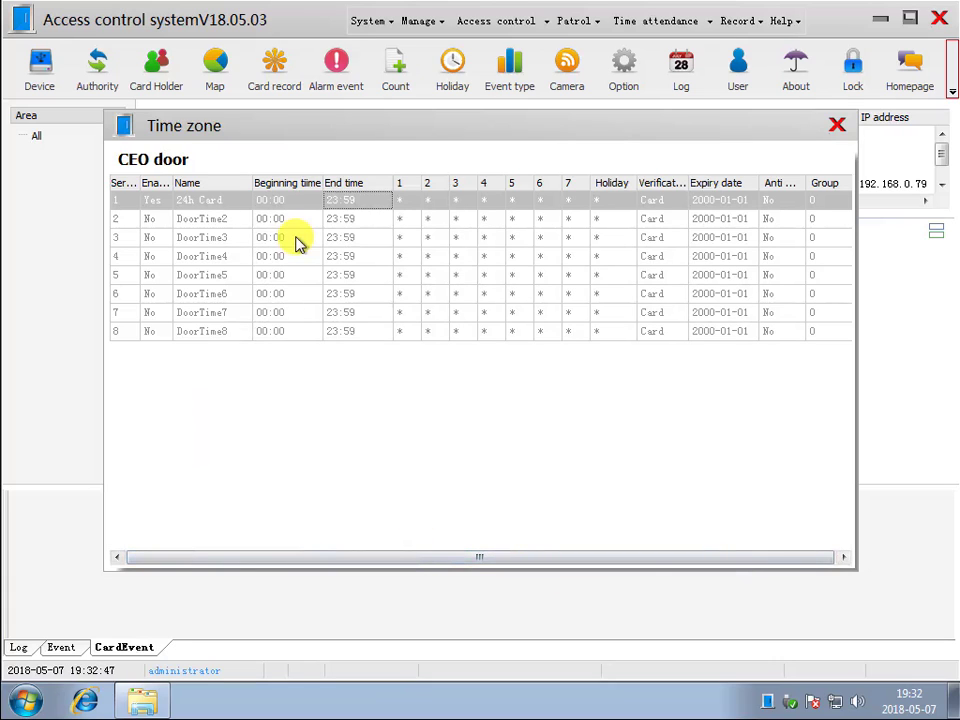
- Enable the second time zone of the CEO door and name it "8h Passwd"
double_click(298, 218)
left_click(330, 287)
double_click(390, 317)
type("8h Passwd")
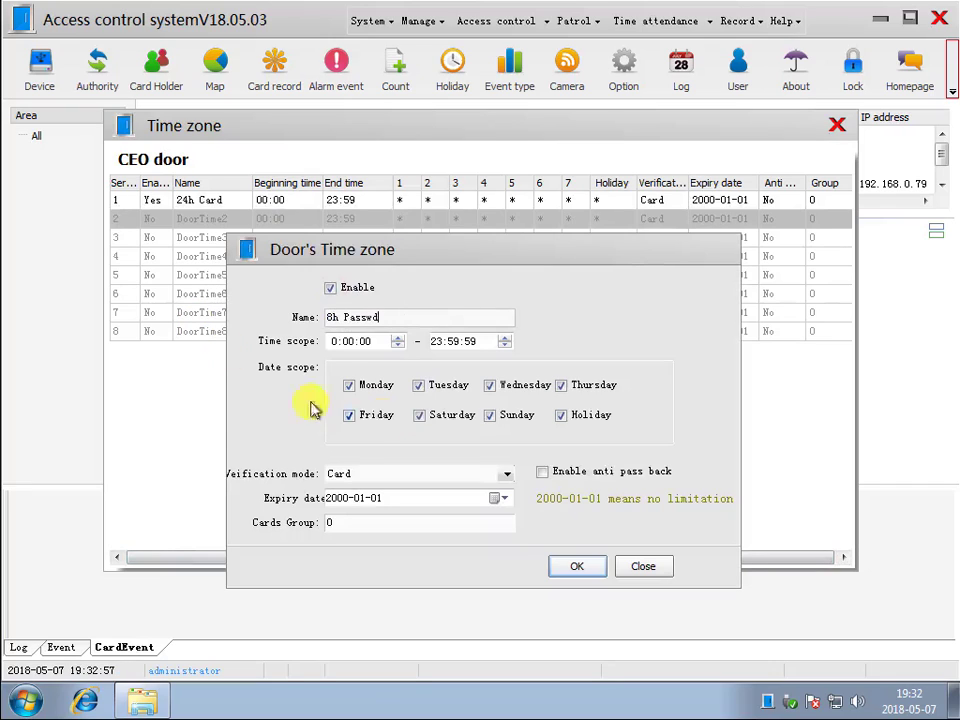
- Set the 8h Passwd time zone's scope to 9:00:00–18:00:00 with Password as verification mode, and save it
left_click(335, 341)
type("9")
left_click(437, 341)
type("180000")
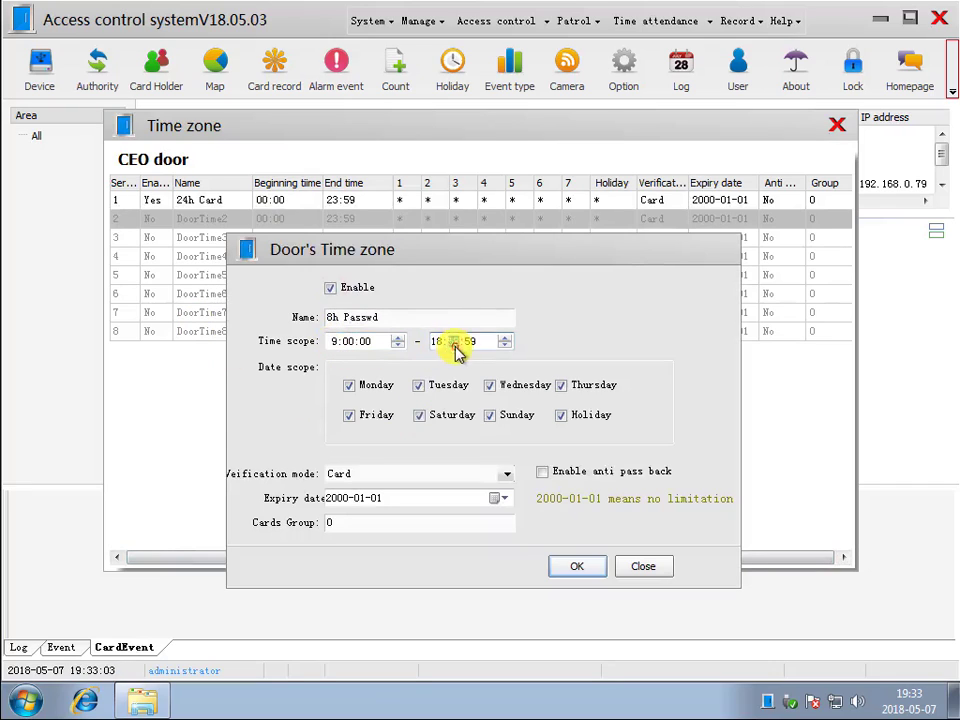
left_click(507, 474)
left_click(420, 499)
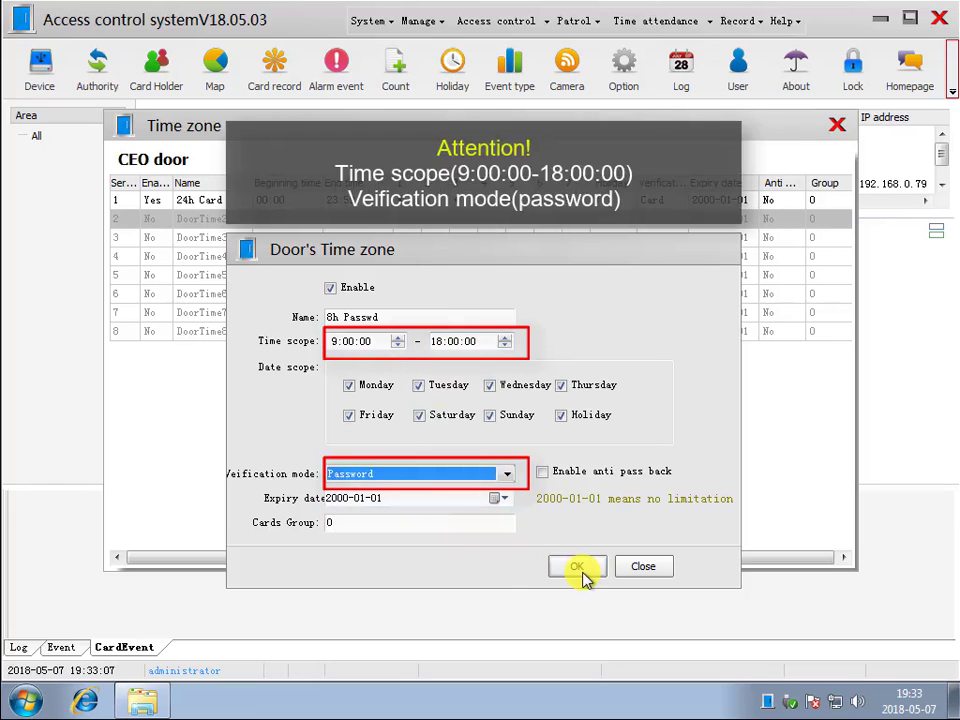
left_click(580, 567)
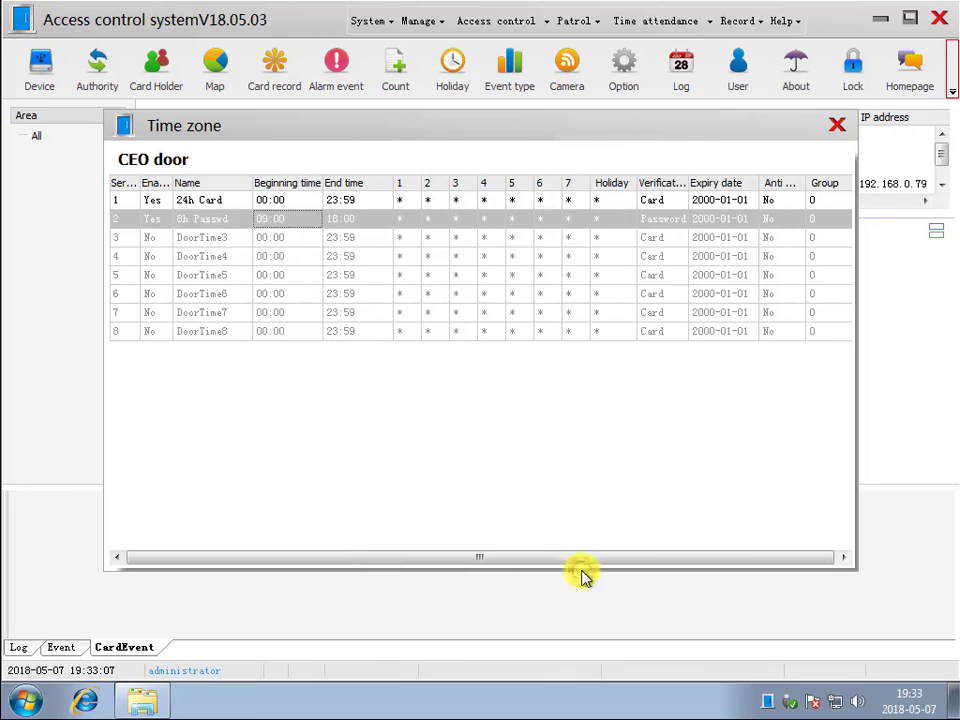
- Rename the first time zone of the CFO door as "24h card" and save it
left_click(838, 125)
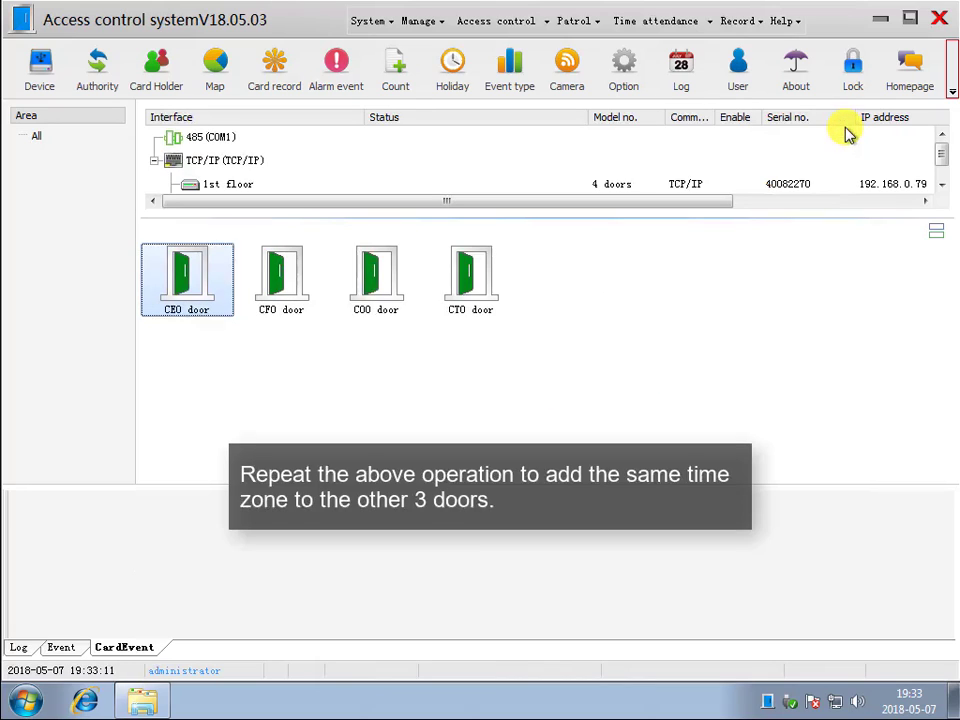
left_click(272, 272)
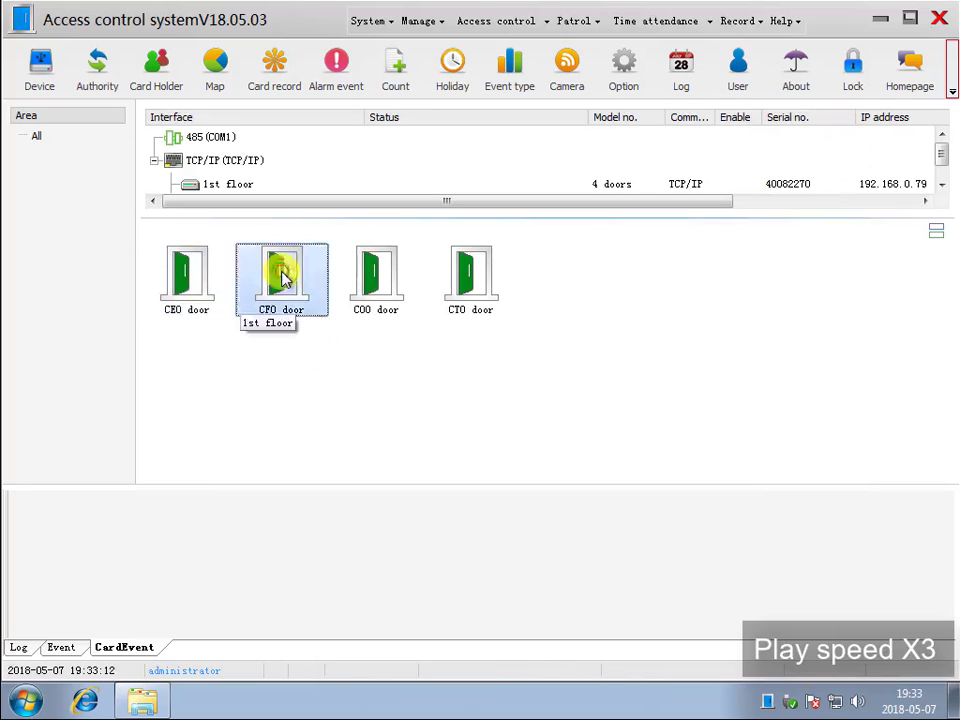
right_click(300, 268)
left_click(336, 373)
double_click(287, 202)
left_click_drag(396, 317, 285, 317)
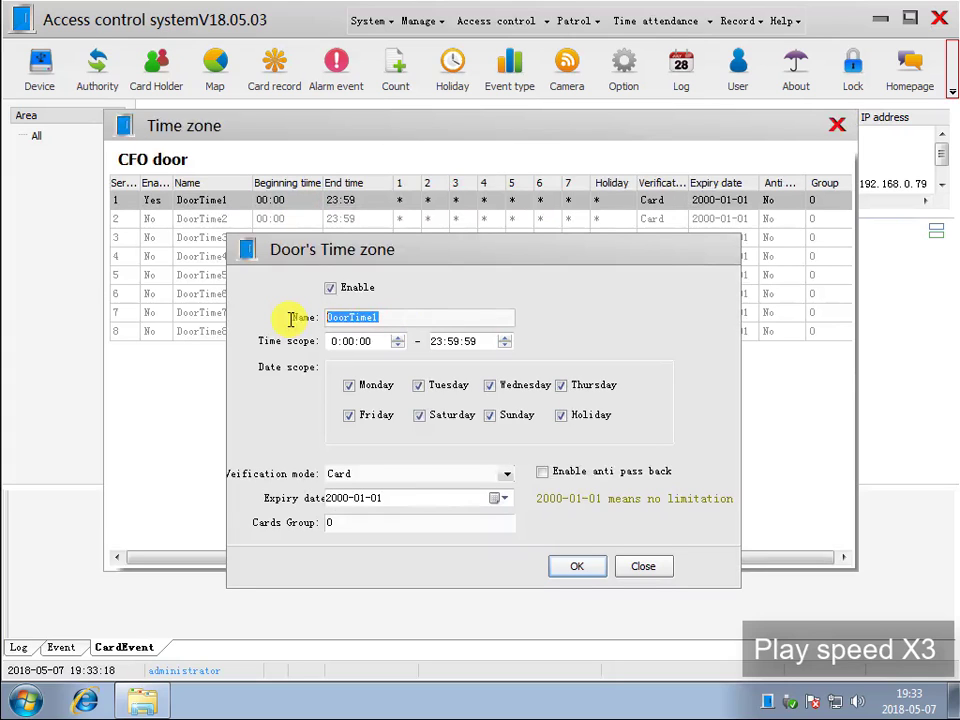
type("24h card")
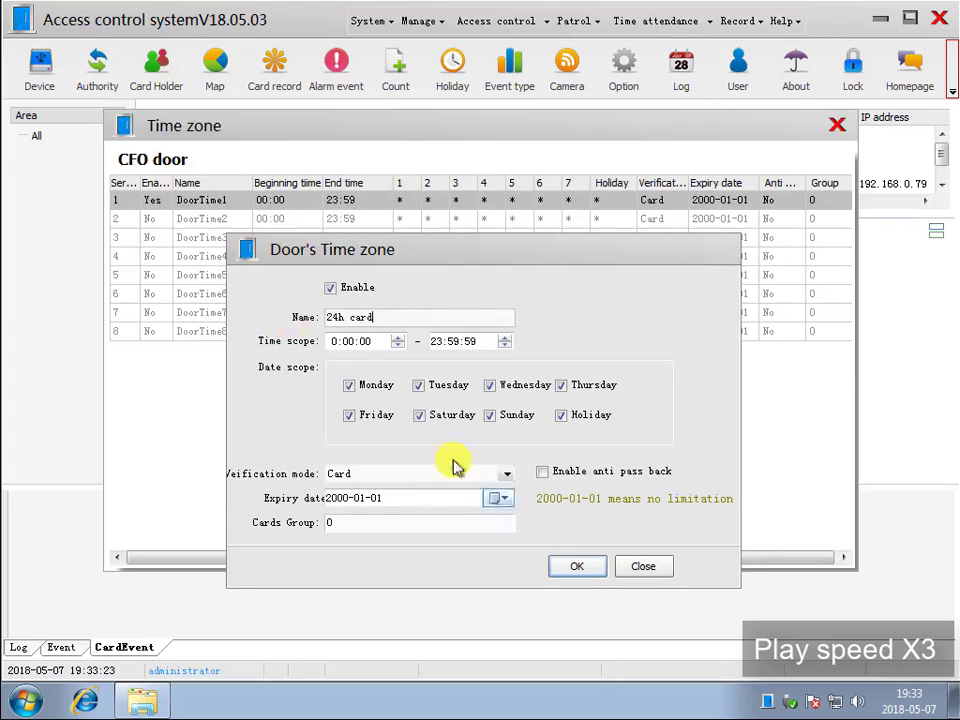
left_click(577, 566)
- Enable the CFO door's second time zone as "8h", scoped 9:00:00–18:00:00 with Password verification, and save it
double_click(279, 216)
left_click(331, 289)
left_click_drag(392, 317, 129, 321)
type("8h")
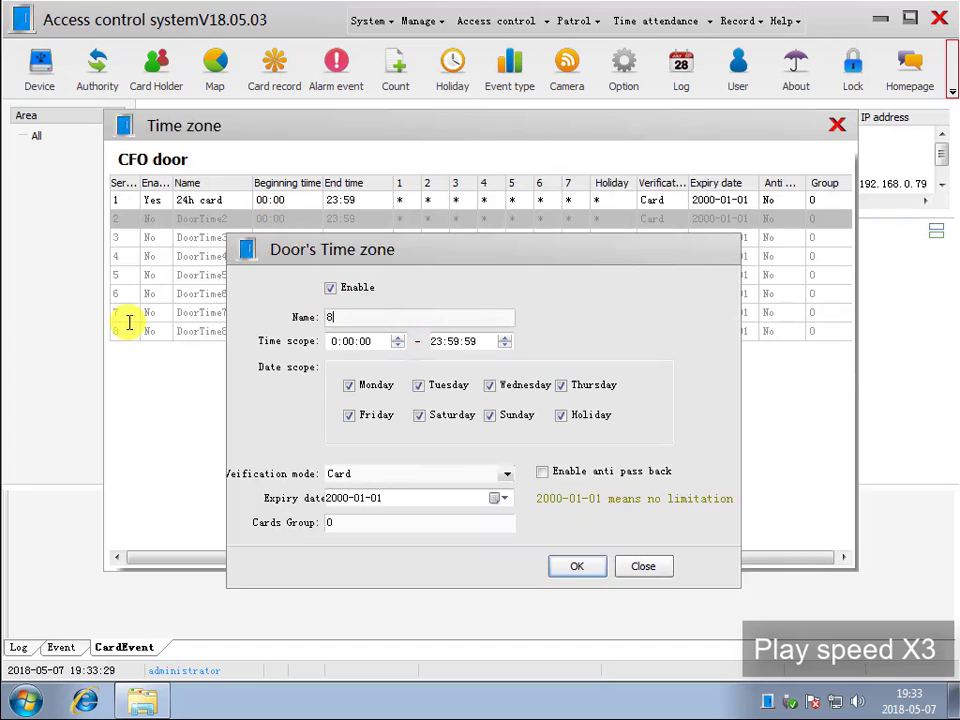
type("9")
left_click(437, 341)
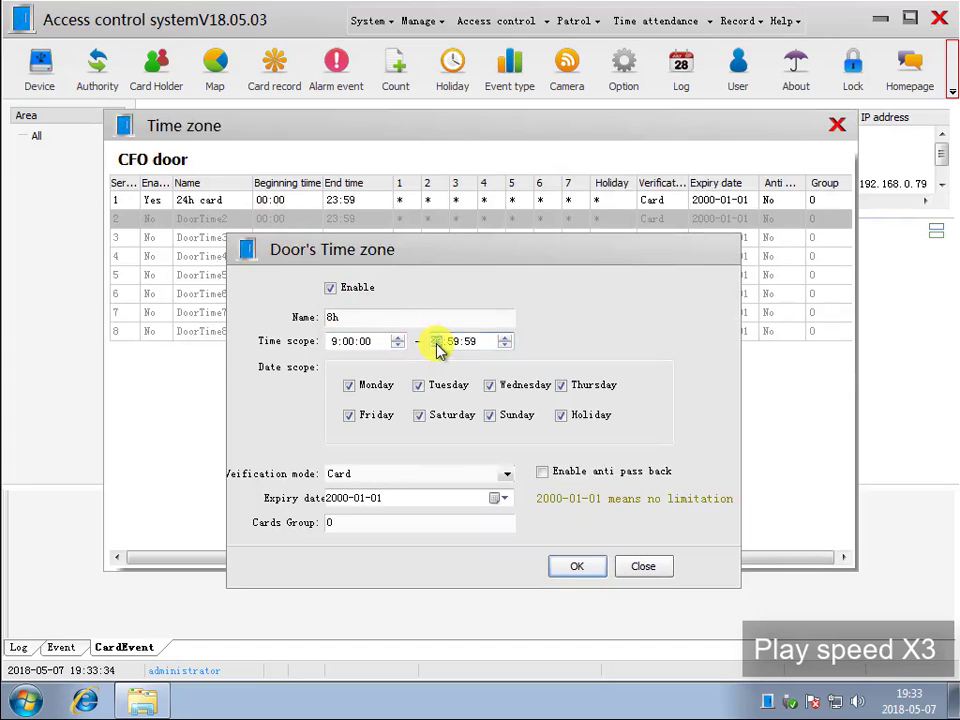
type("180000")
left_click(503, 474)
left_click(450, 502)
left_click(567, 569)
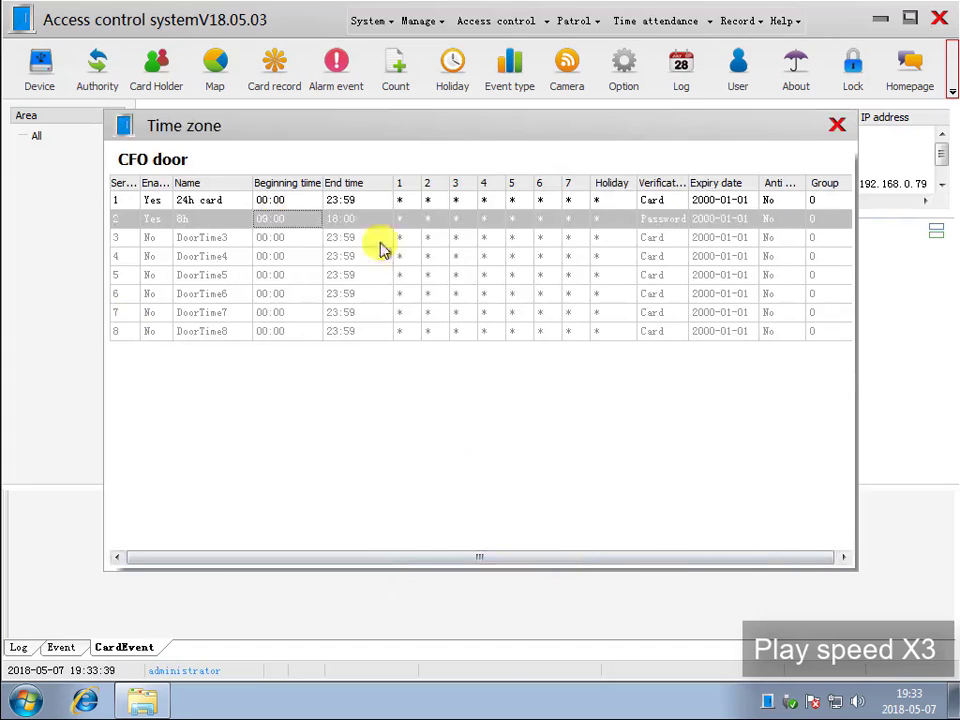
left_click(835, 128)
- Rename the first time zone of the COO door as "24h card" and save it
right_click(385, 274)
left_click(445, 375)
double_click(283, 201)
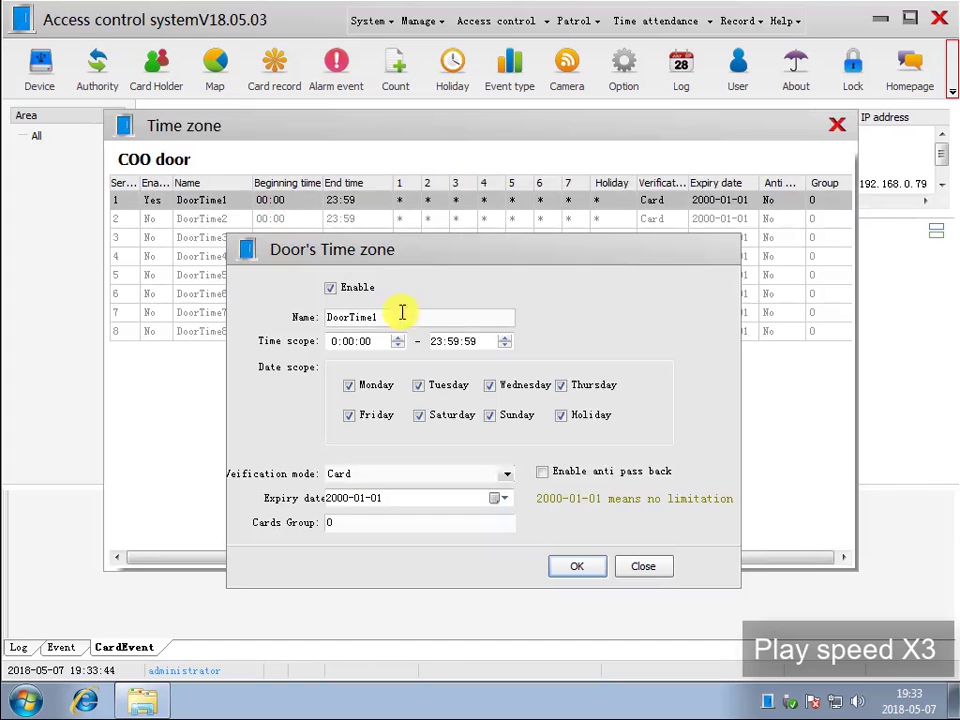
left_click_drag(399, 313, 287, 318)
type("24h card")
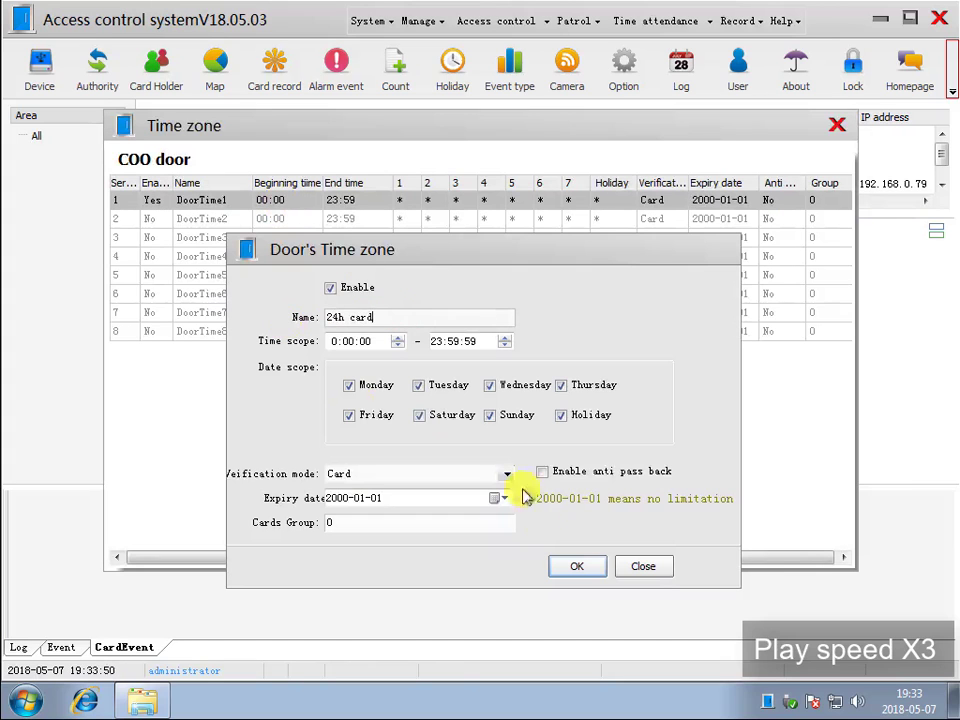
key("Return")
- Enable the COO door's second time zone as "8h passwd" with Password verification, and save it
double_click(330, 218)
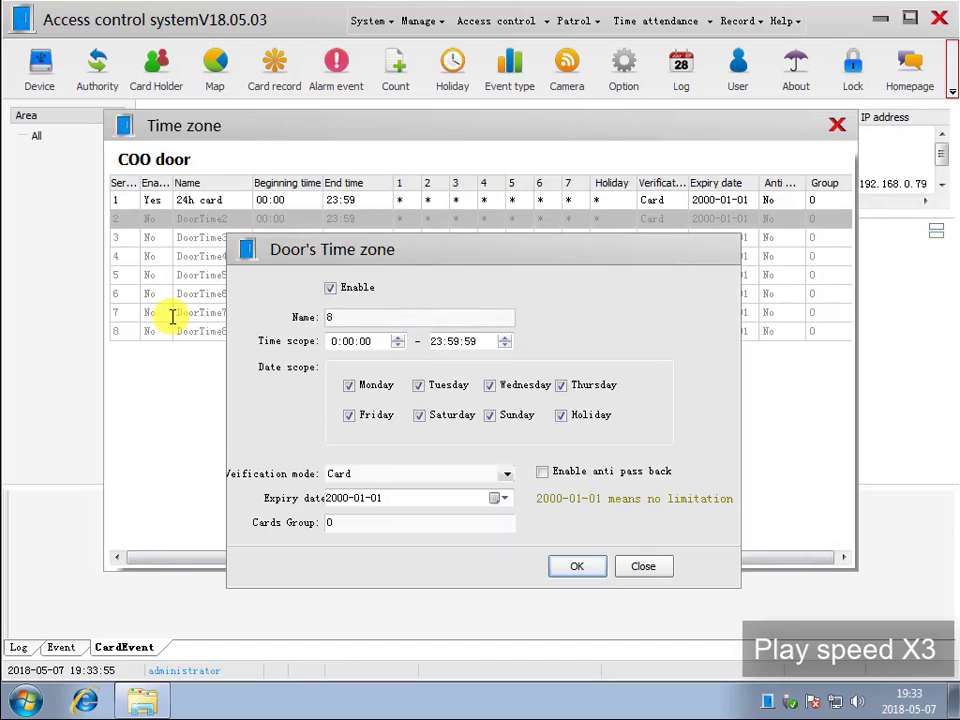
left_click(507, 474)
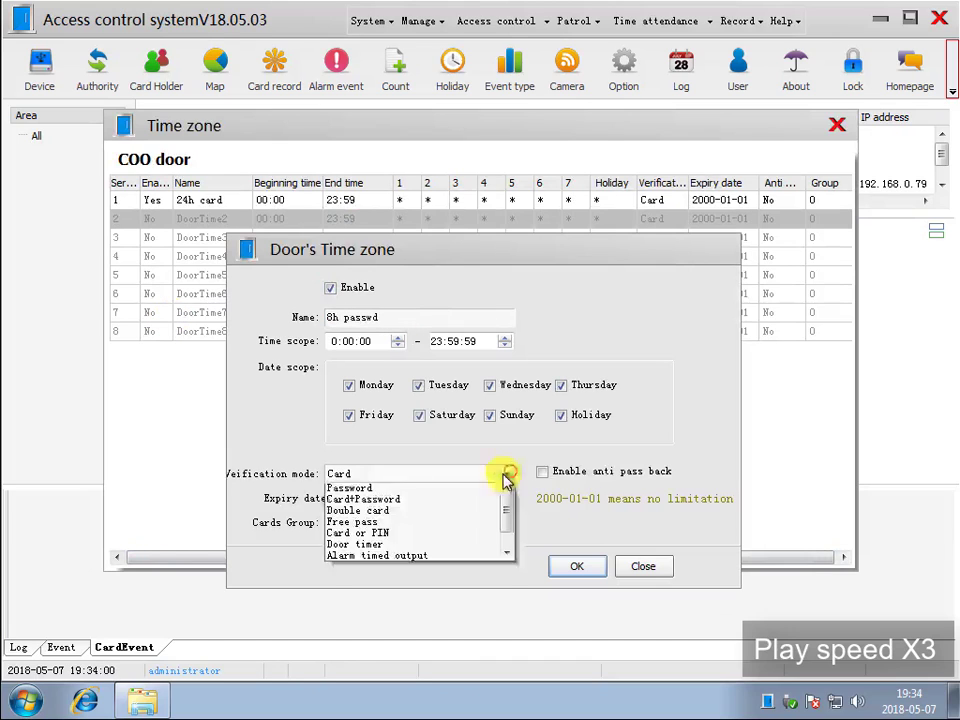
left_click(480, 488)
left_click(577, 566)
left_click(837, 125)
- Rename the first time zone of the CTO door as "24h card" and save it
right_click(469, 290)
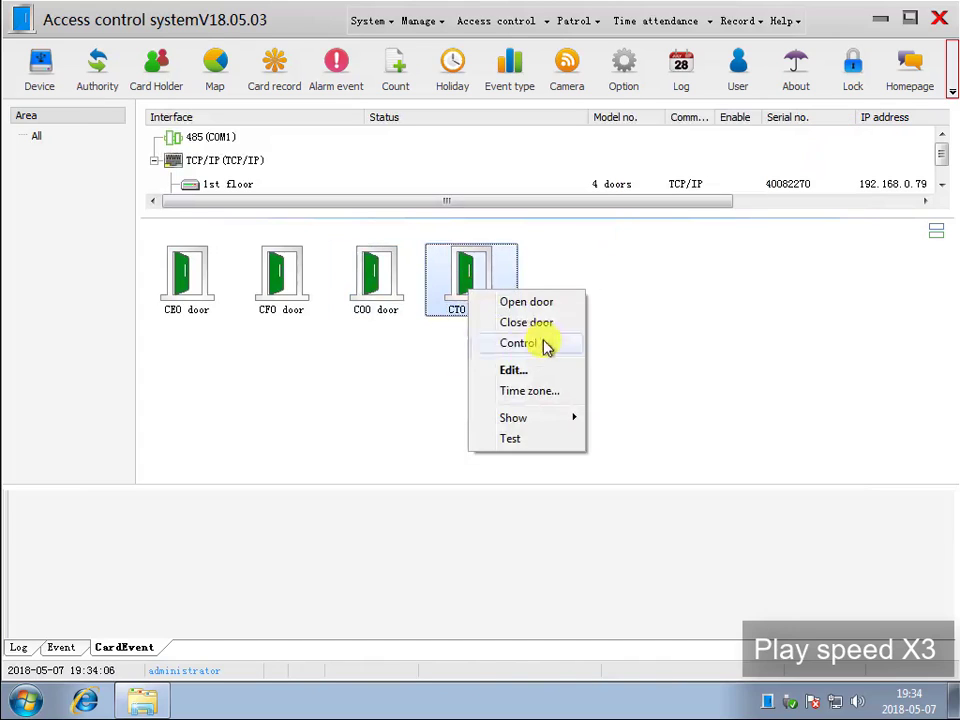
left_click(527, 392)
double_click(380, 200)
type("24h card")
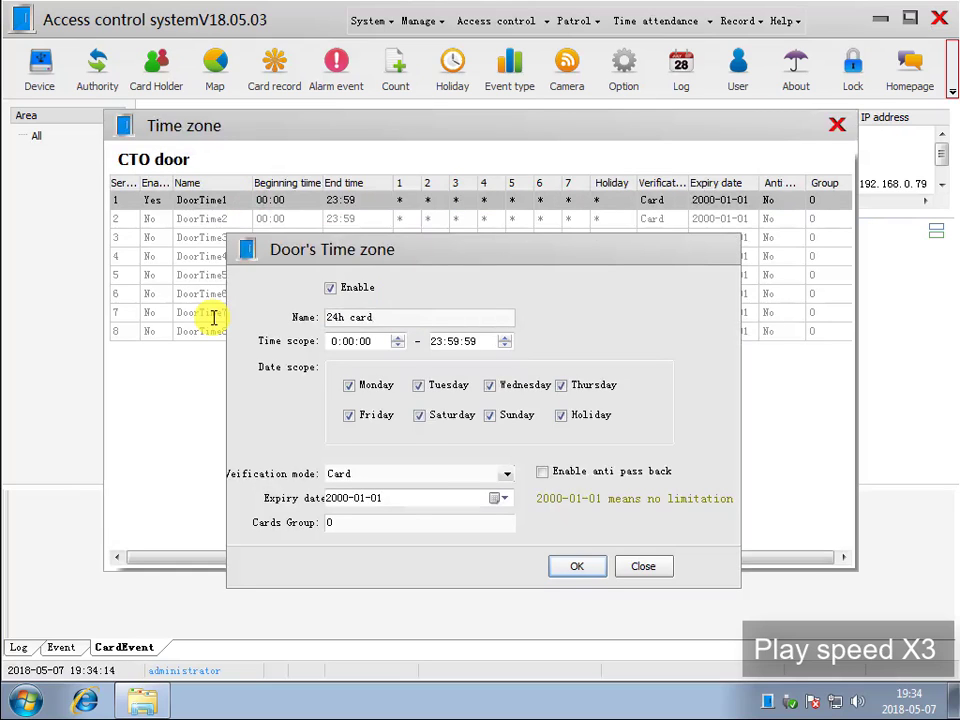
left_click(576, 564)
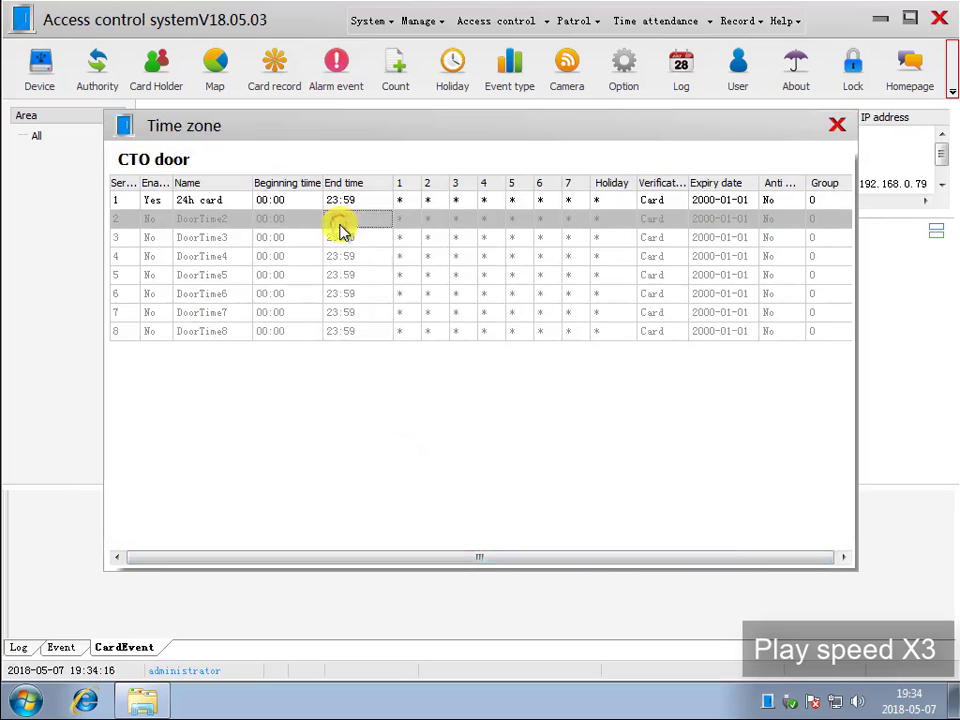
- Enable the CTO door's second time zone as "8h passwd", scoped 9:00:00–18:00:00 with Password verification, and save it
double_click(343, 220)
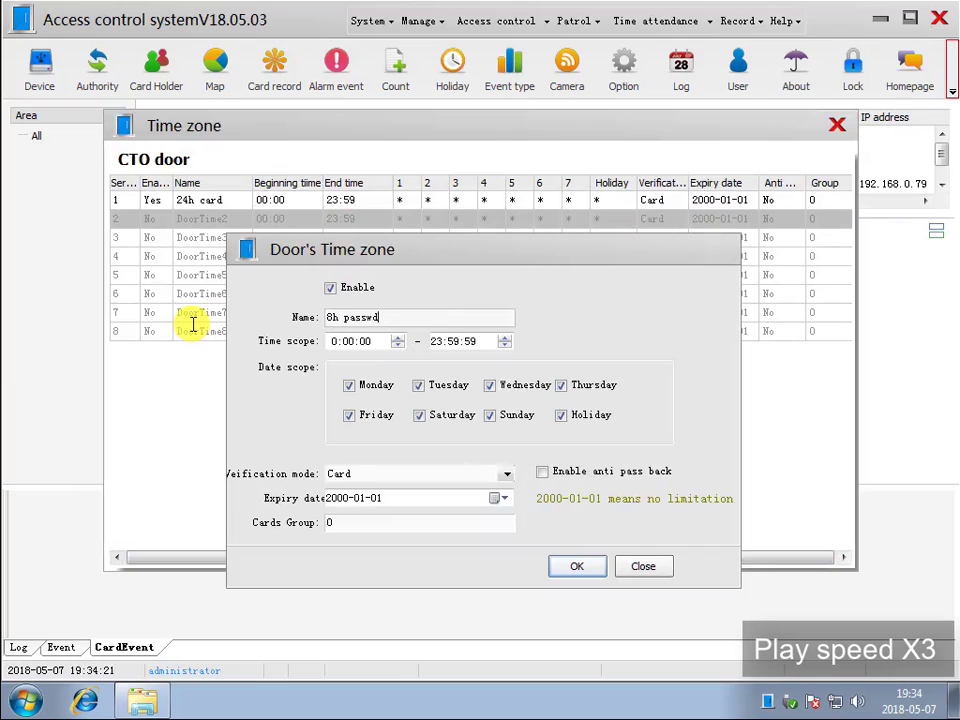
left_click(336, 342)
type("9")
left_click(437, 341)
type("180")
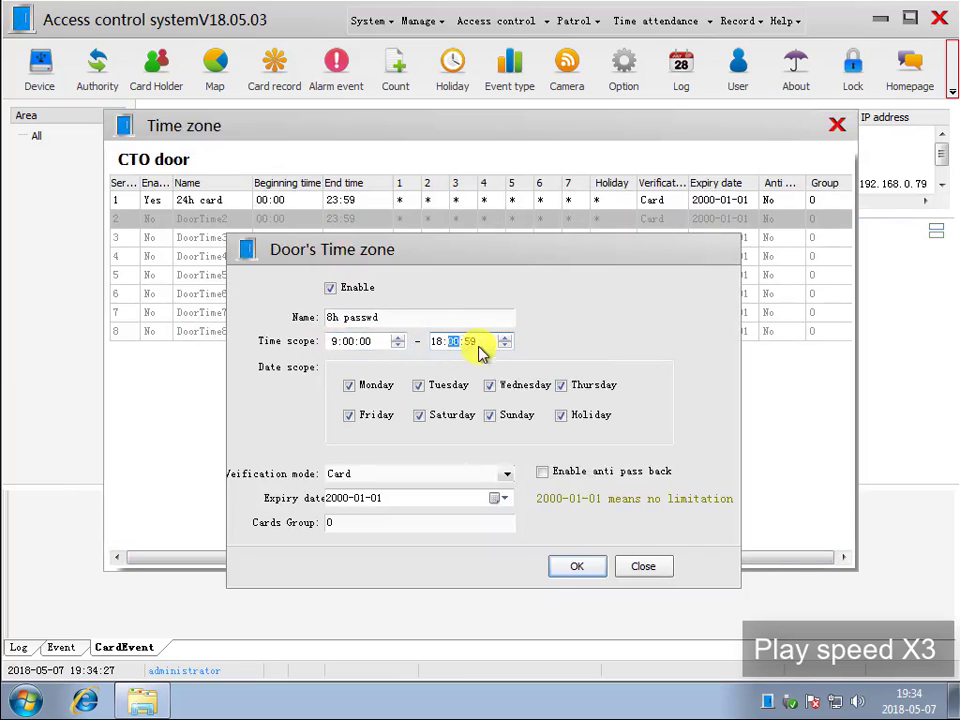
left_click(473, 343)
type("0")
left_click(506, 475)
left_click(452, 503)
left_click(577, 566)
left_click(837, 125)
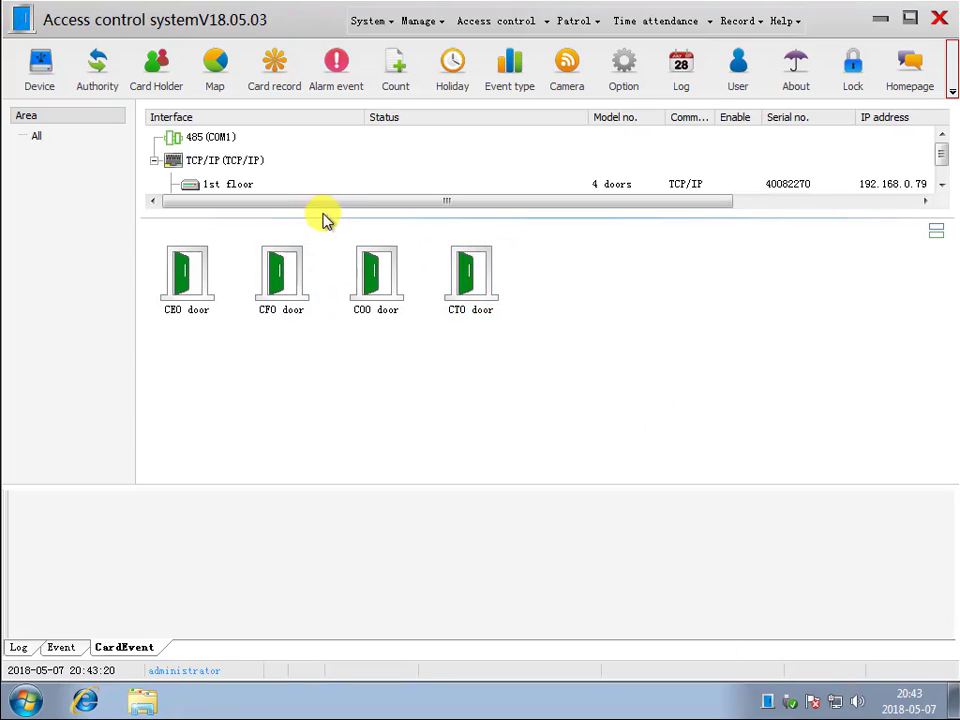
- Rename the first time zone of the 1# elevator controller as "24h card", keeping Card as verify mode, and save it
left_click_drag(325, 217, 324, 272)
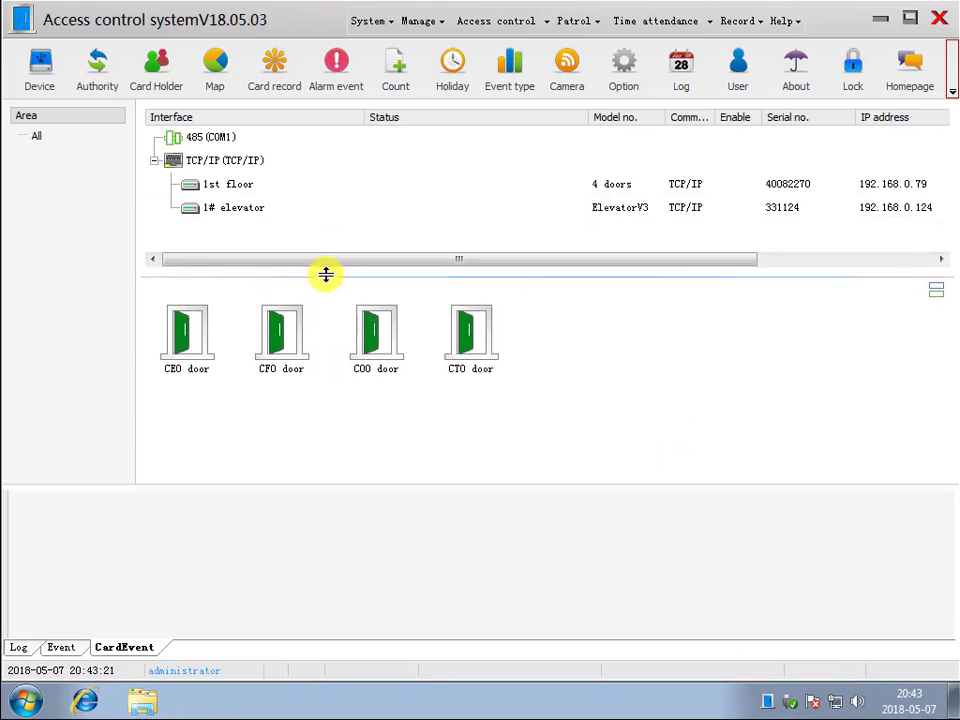
left_click(229, 208)
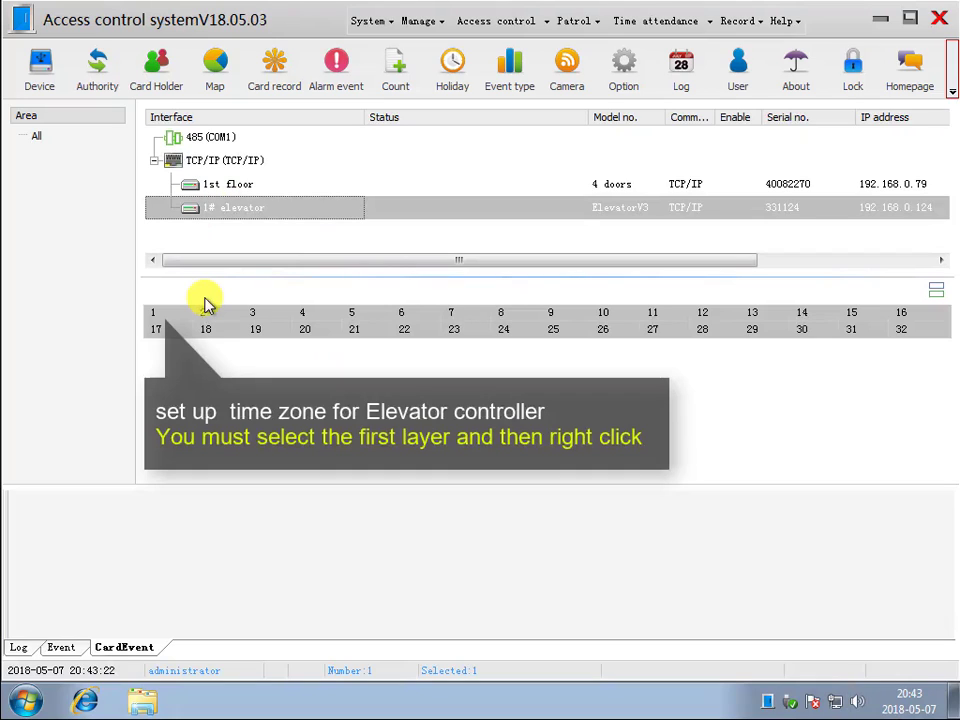
right_click(153, 315)
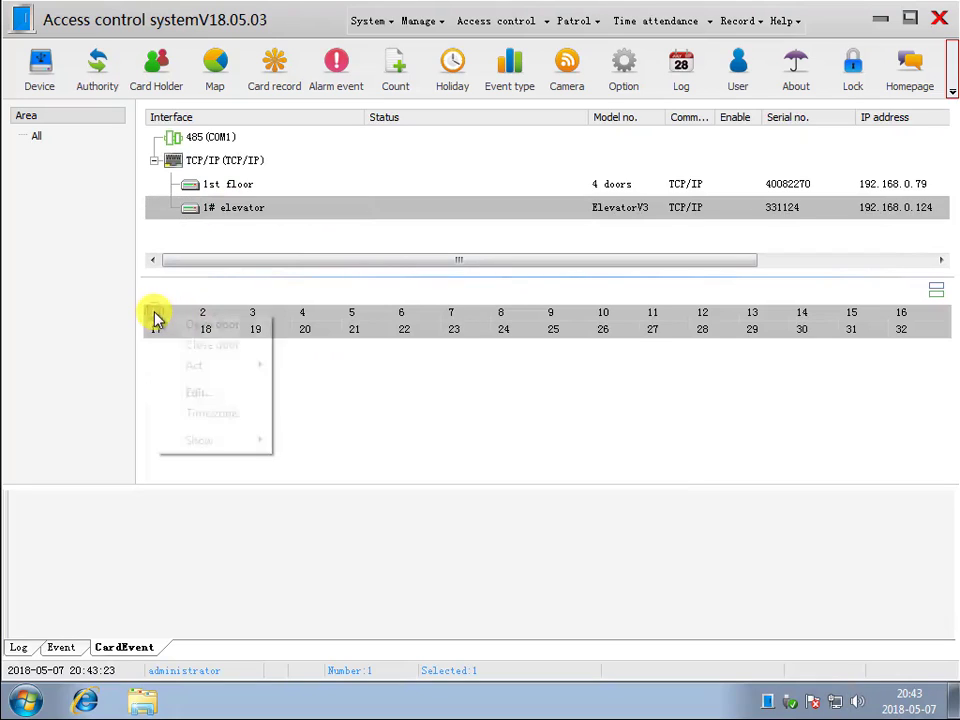
left_click(218, 414)
double_click(240, 203)
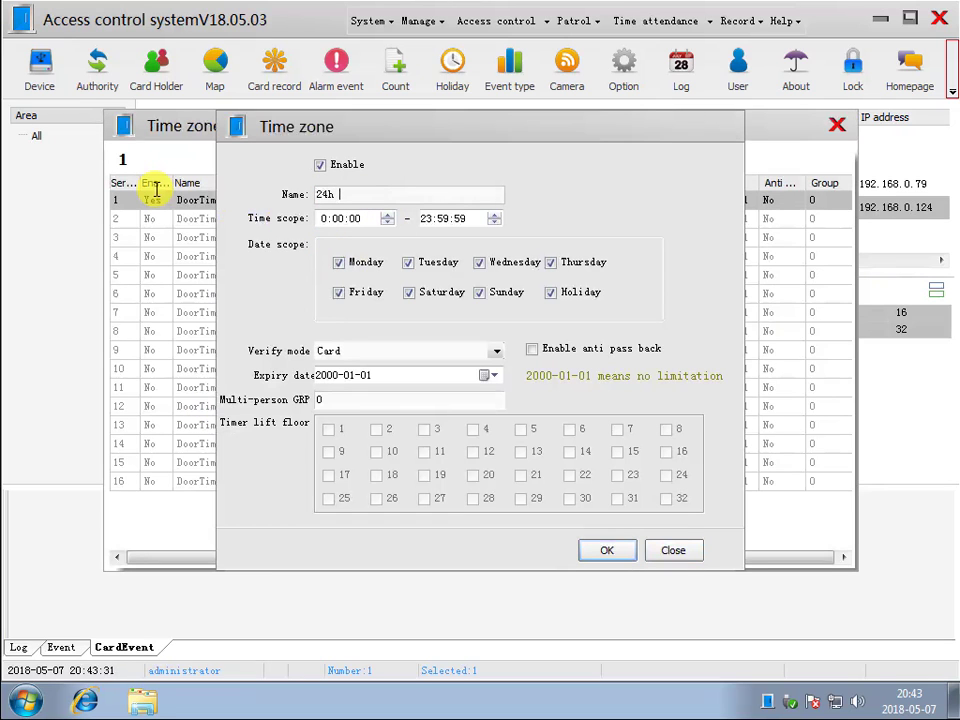
left_click(496, 351)
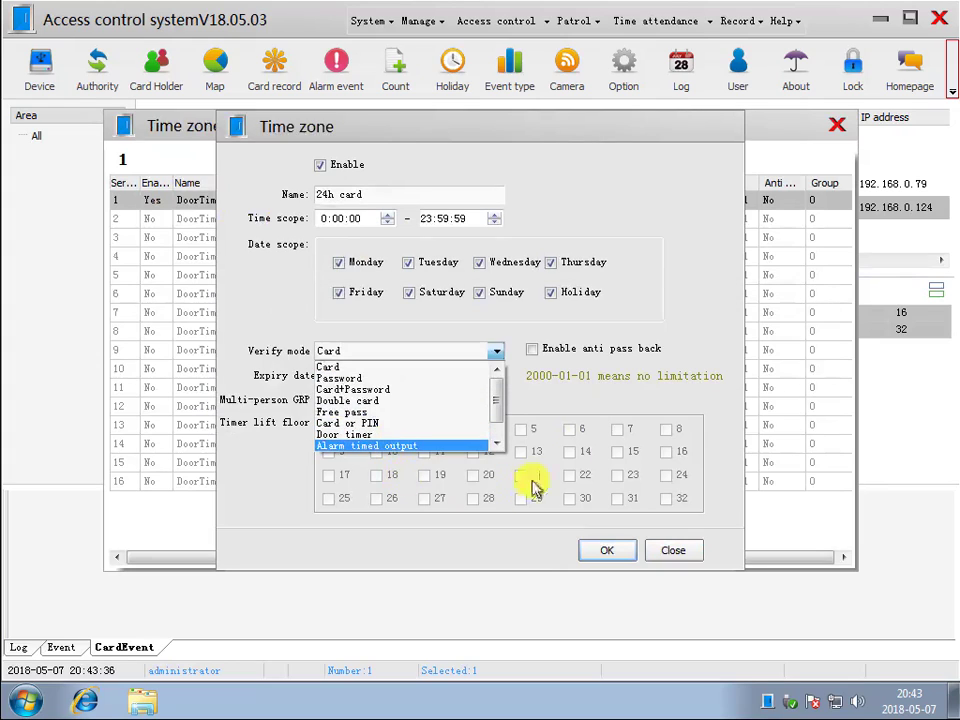
left_click(589, 418)
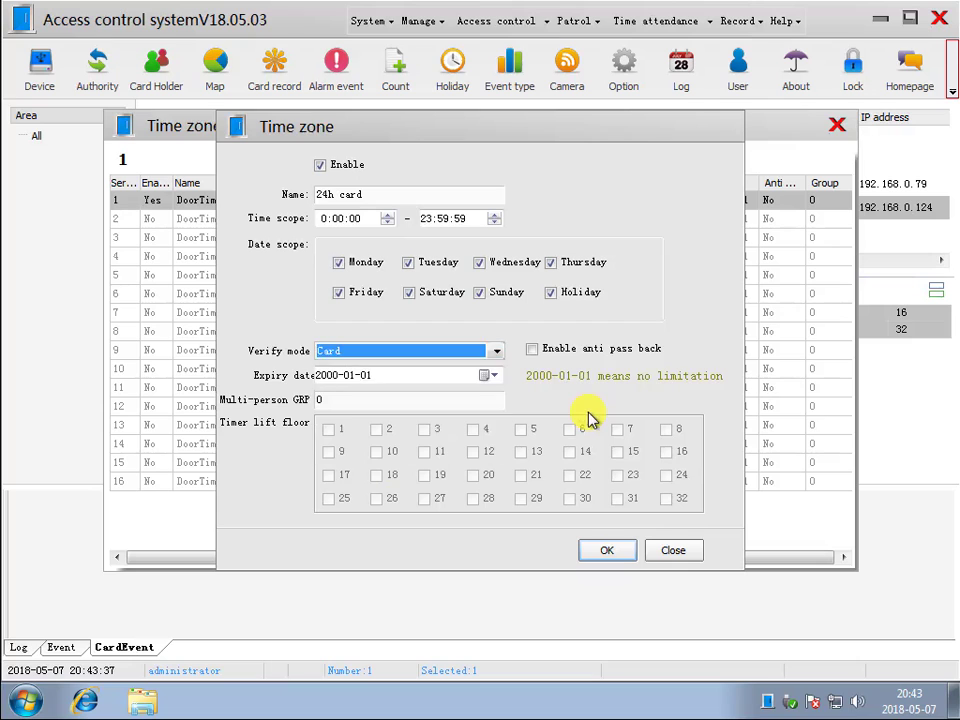
left_click(604, 552)
left_click(840, 130)
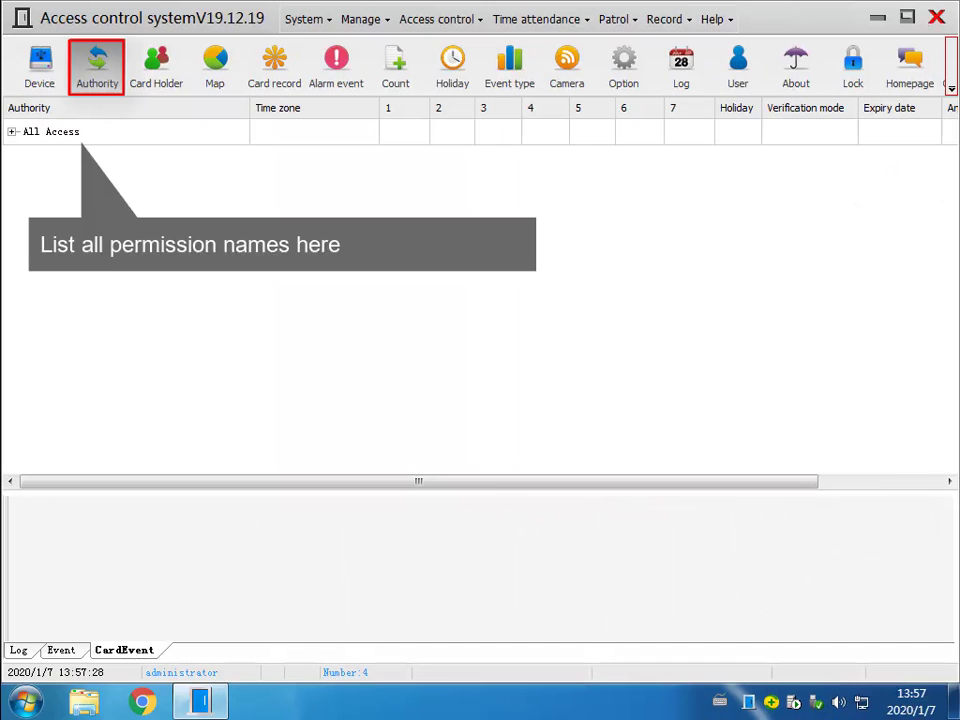
- Open the All Access authority and fully unfold its doors to review which time zones are ticked
double_click(133, 141)
left_click(441, 592)
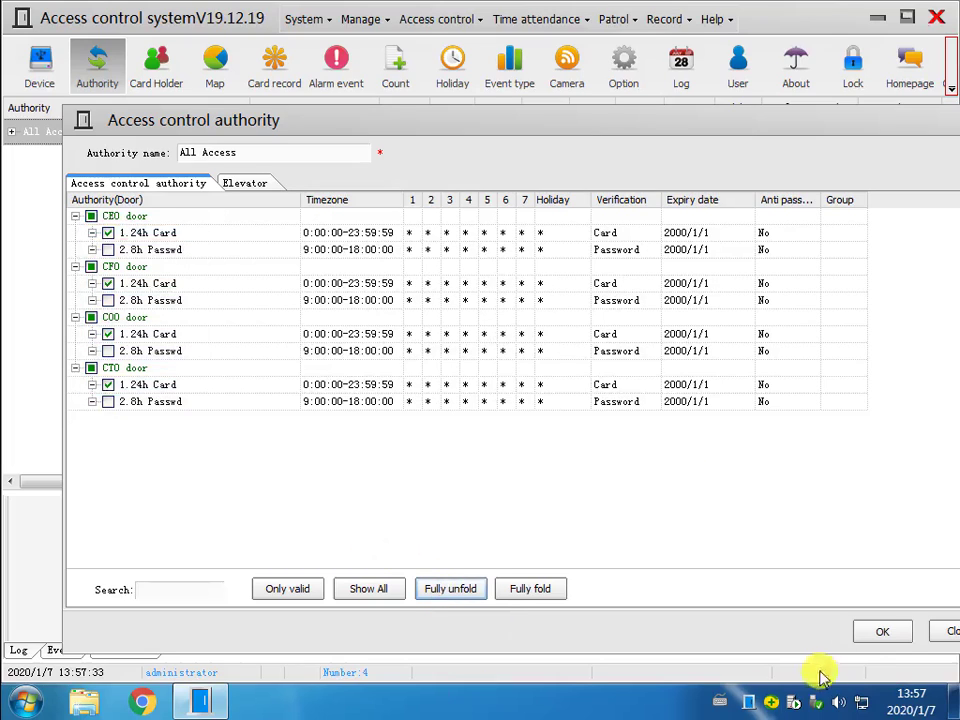
left_click(868, 636)
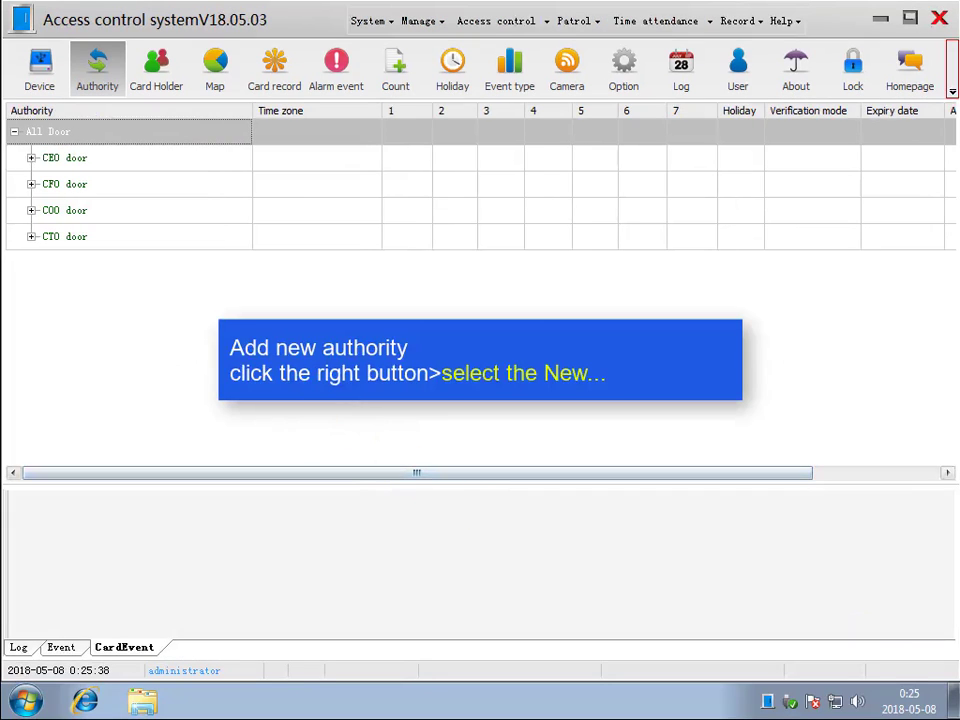
- Create an authority named "passwd to SEO door" that grants the CEO door's 8h Passwd time zone
right_click(105, 298)
left_click(144, 308)
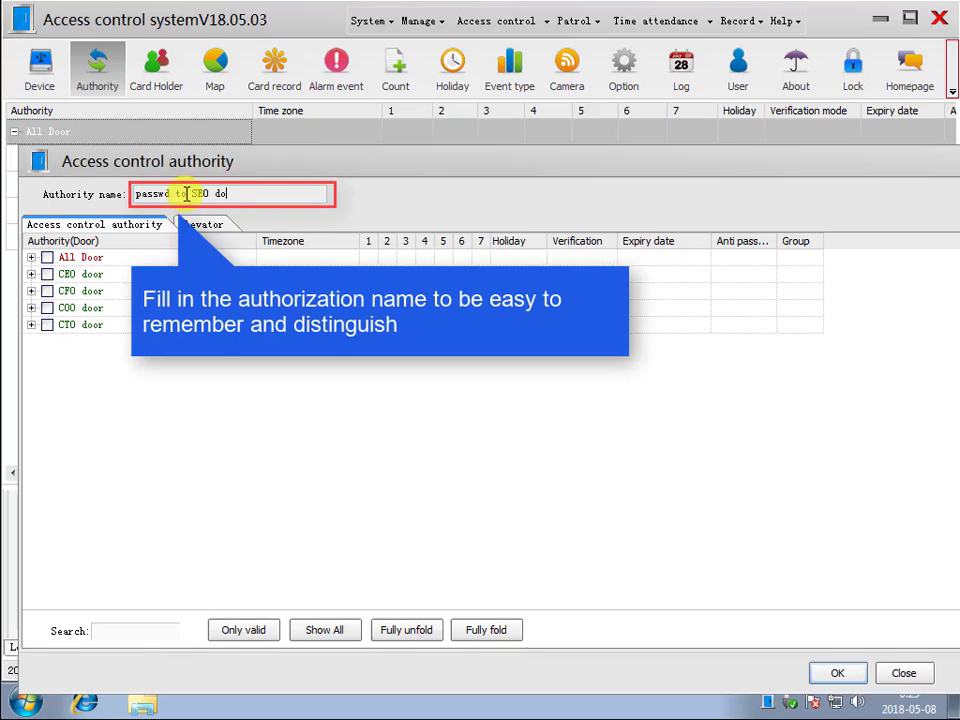
left_click(32, 274)
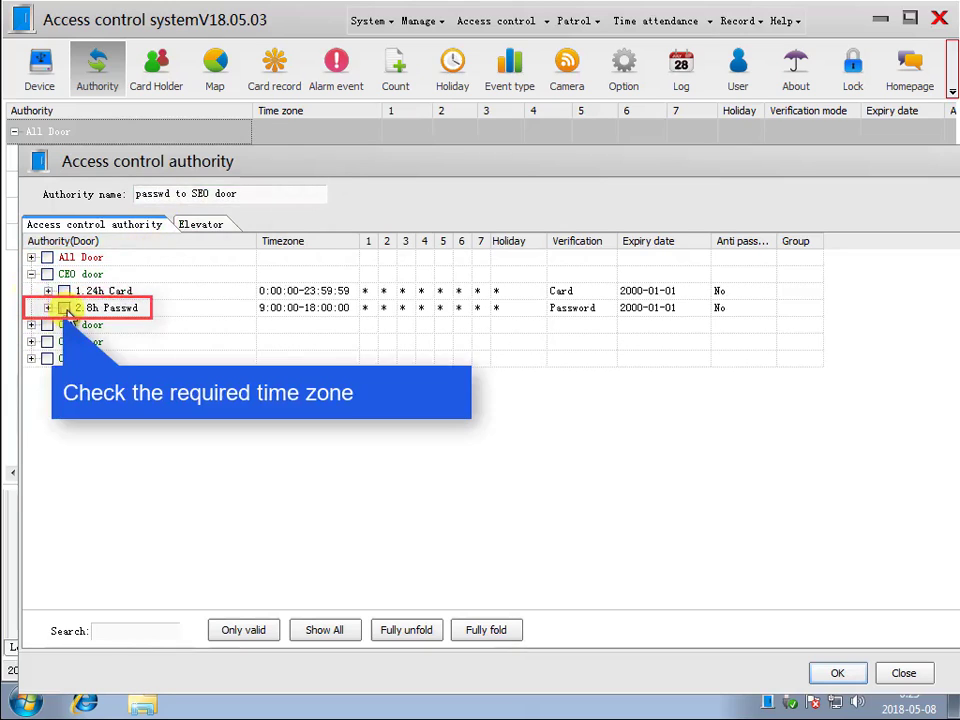
left_click(838, 678)
- Create an authority named "card to CFO door" that grants the CFO door's 24h card time zone
right_click(120, 221)
left_click(161, 225)
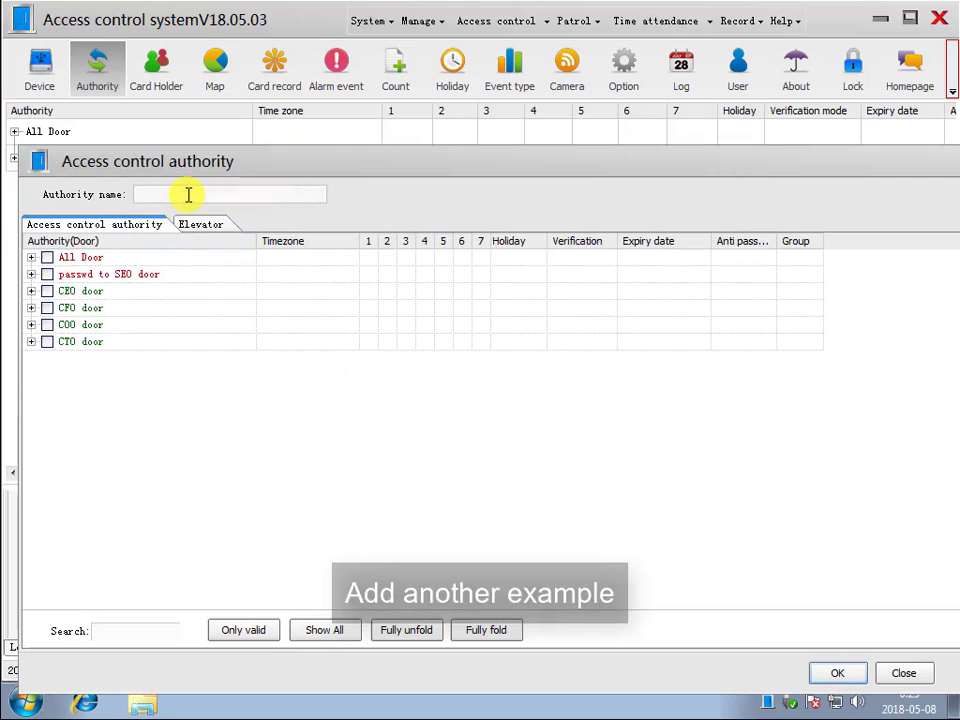
type("card to CEO door")
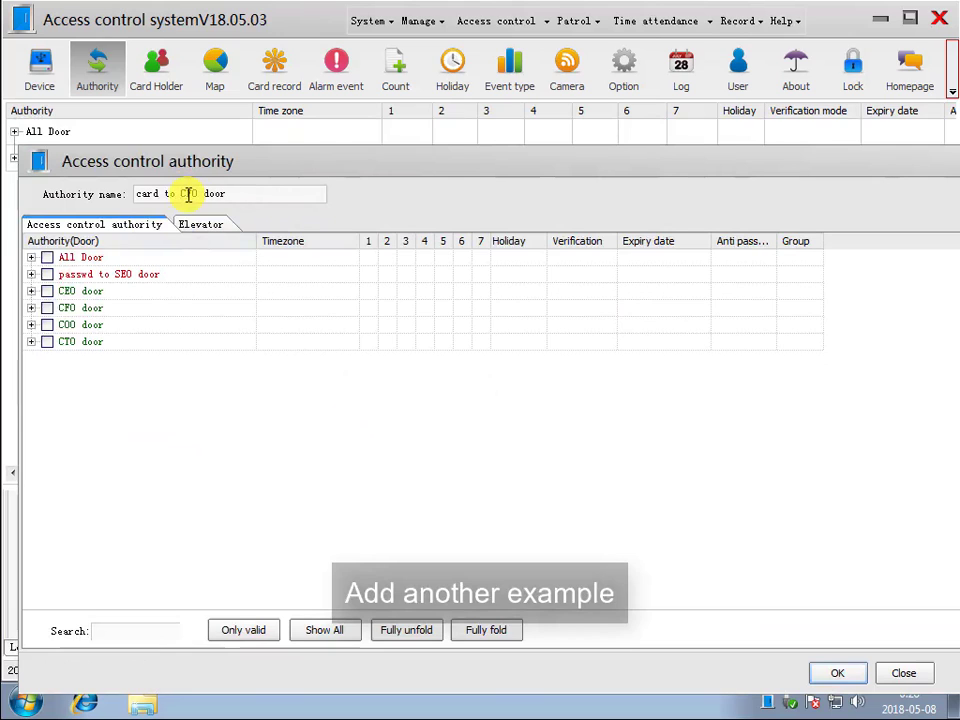
left_click(31, 308)
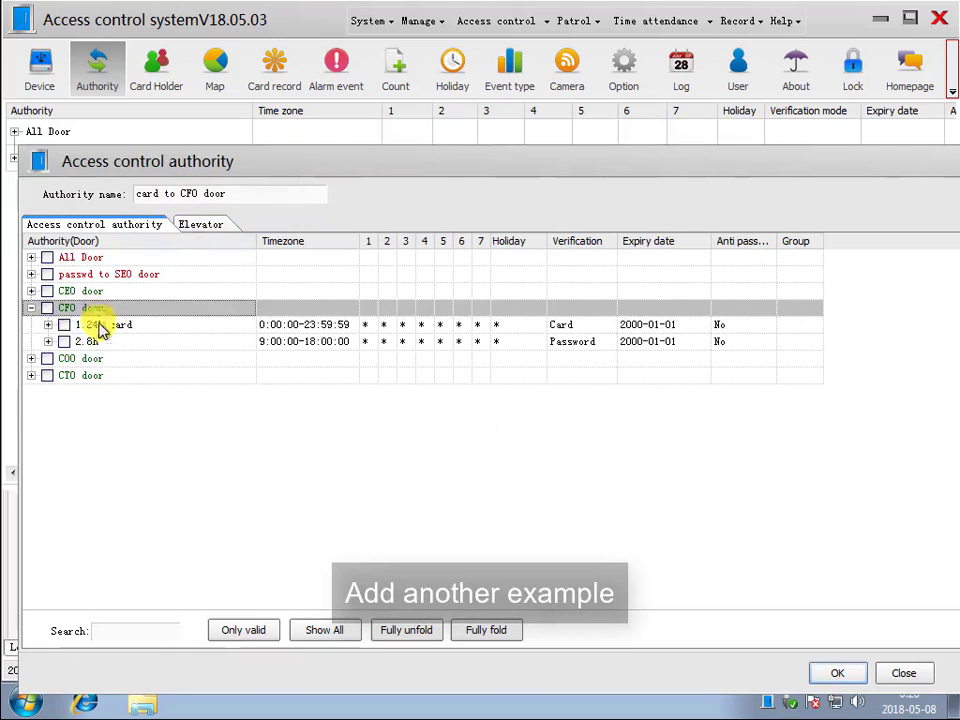
left_click(64, 324)
left_click(837, 673)
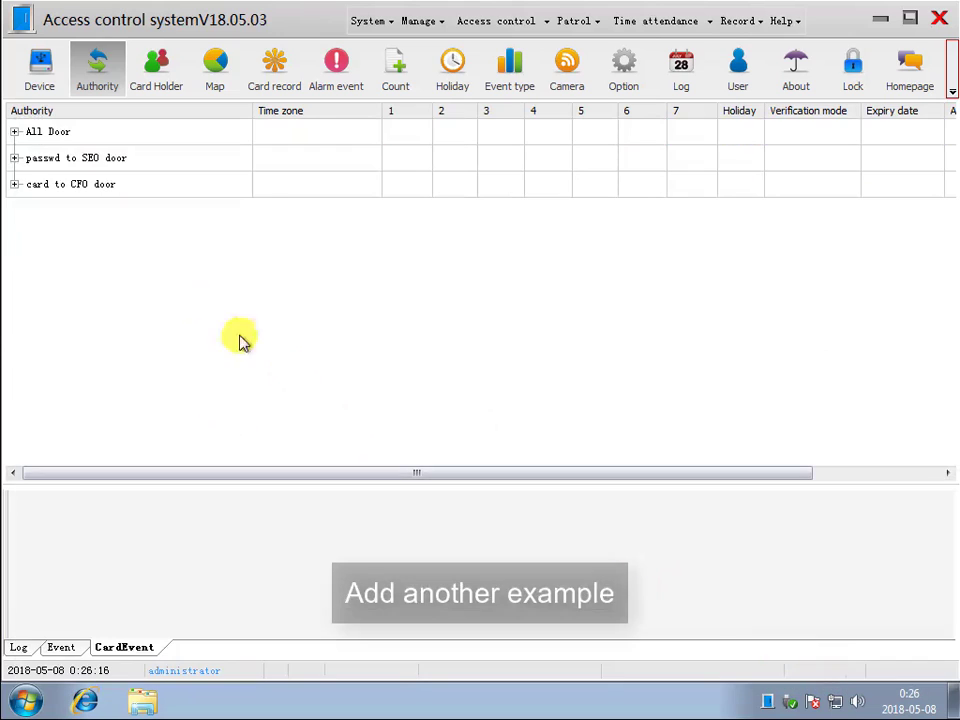
- Start a new authority named "1-30fl elevator" and select floors 1 to 30 of the 1# elevator
right_click(150, 277)
left_click(172, 285)
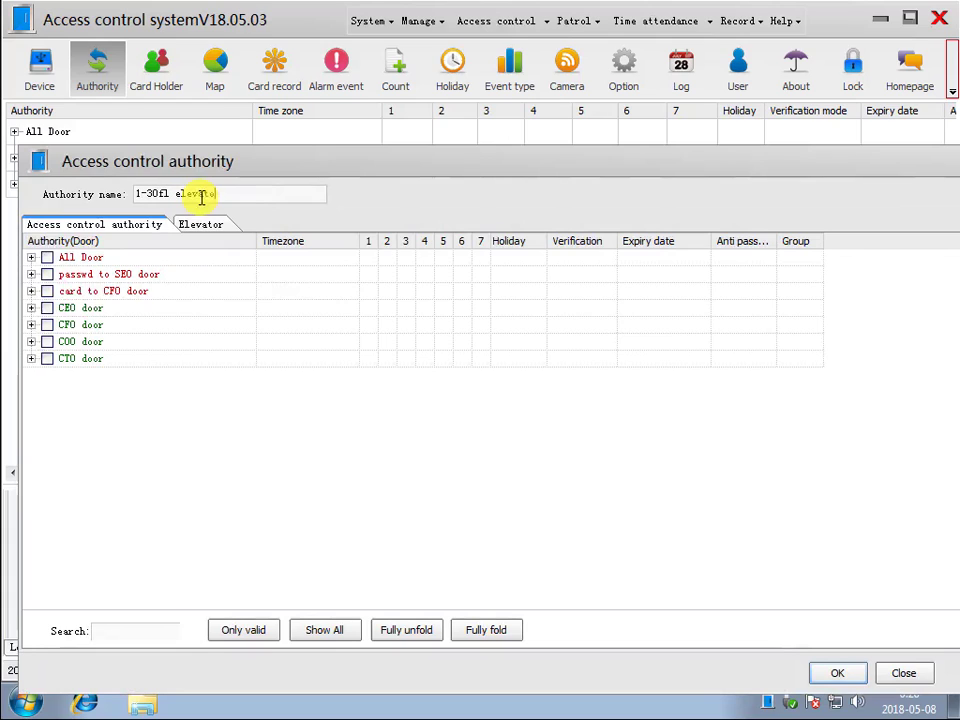
left_click(203, 225)
left_click(102, 313)
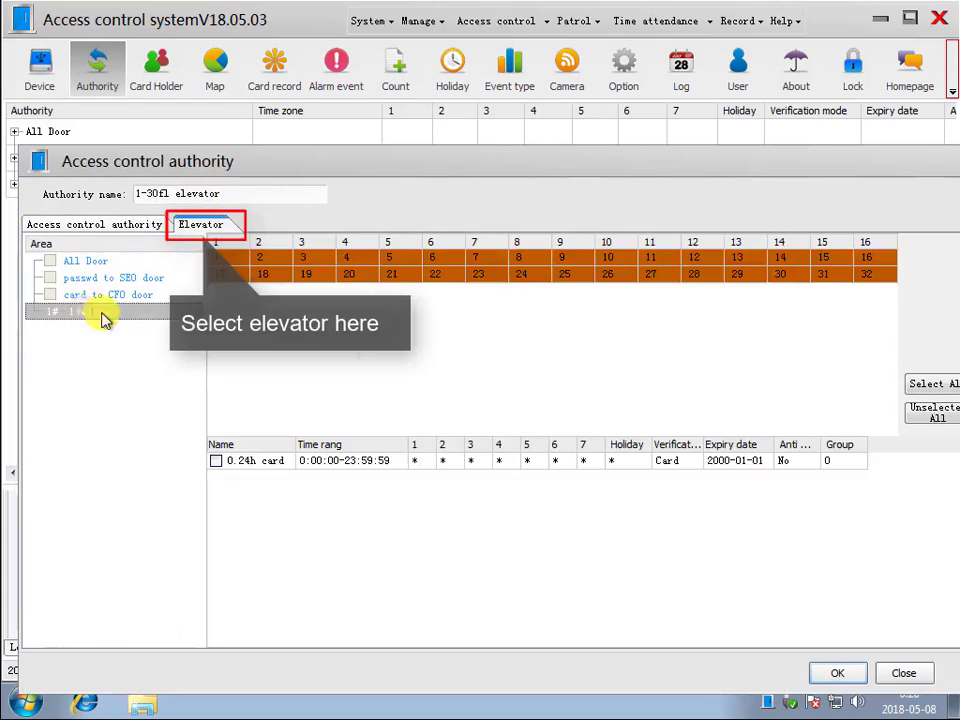
left_click(908, 385)
left_click(866, 274)
left_click(822, 274)
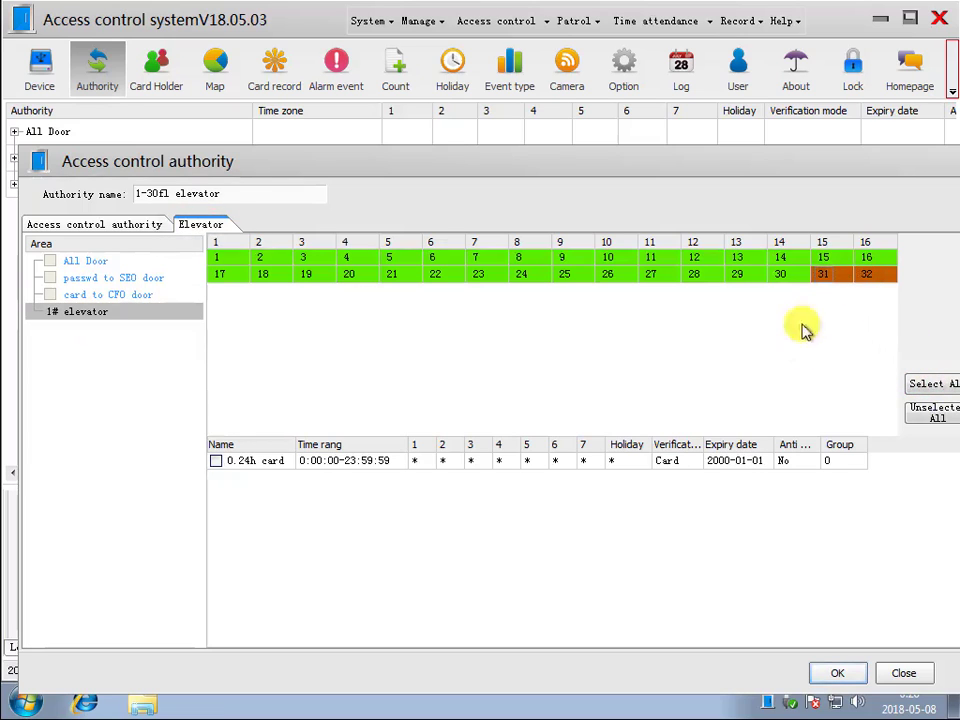
- Grant the 24h card time zone in the "1-30fl elevator" authority and save it
left_click(216, 461)
left_click(818, 672)
- Create an authority named "only 31-32fl elevator" that grants floors 31 and 32 of the 1# elevator with the 24h card time zone
right_click(183, 290)
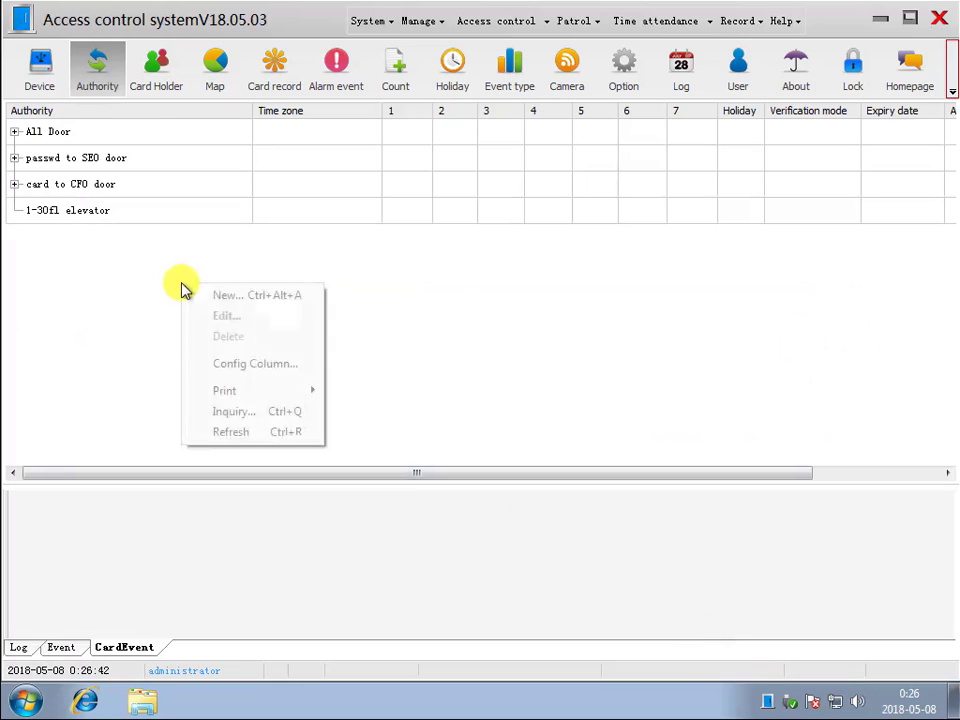
left_click(208, 296)
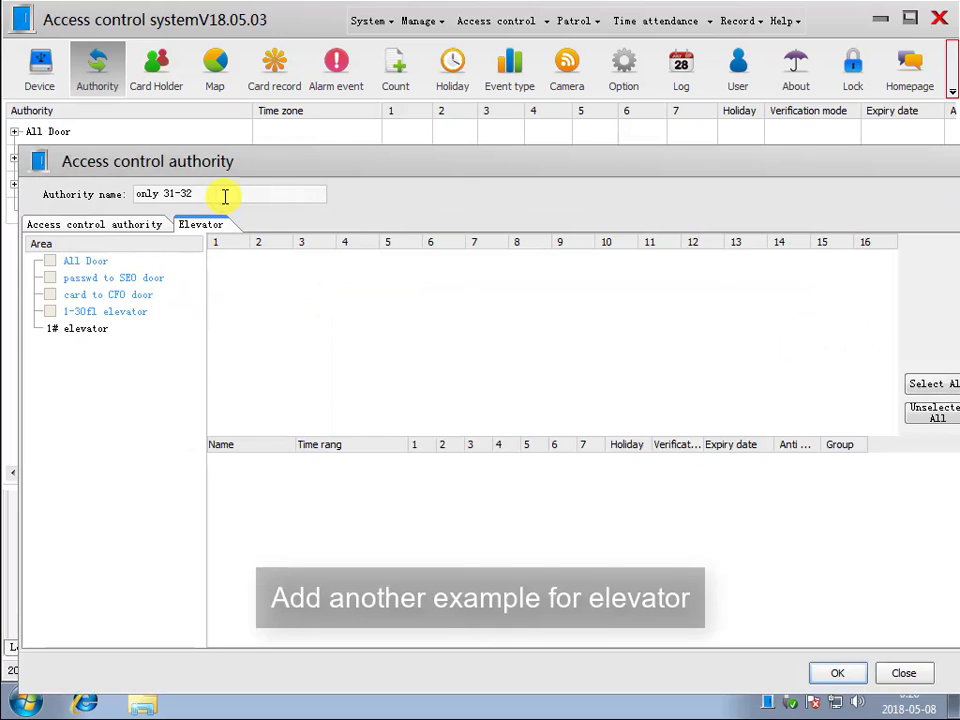
left_click(86, 329)
left_click(866, 274)
left_click(822, 274)
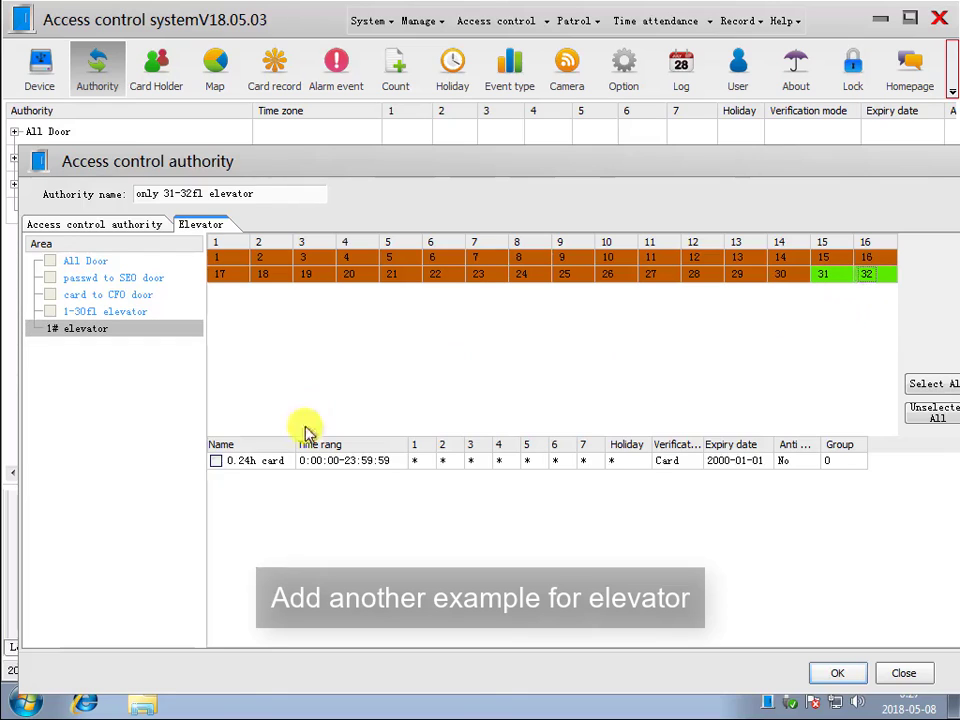
left_click(216, 461)
left_click(837, 673)
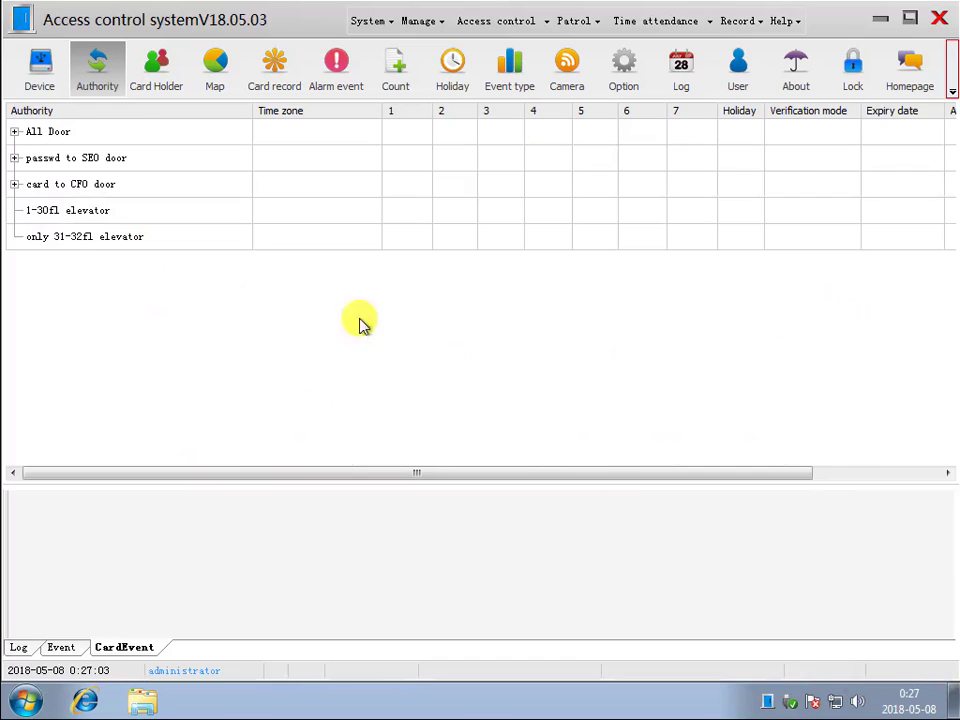
- Unfold the All Door, passwd to SEO door and card to CFO door authorities to review their doors and time zones
left_click(15, 131)
left_click(15, 262)
left_click(14, 316)
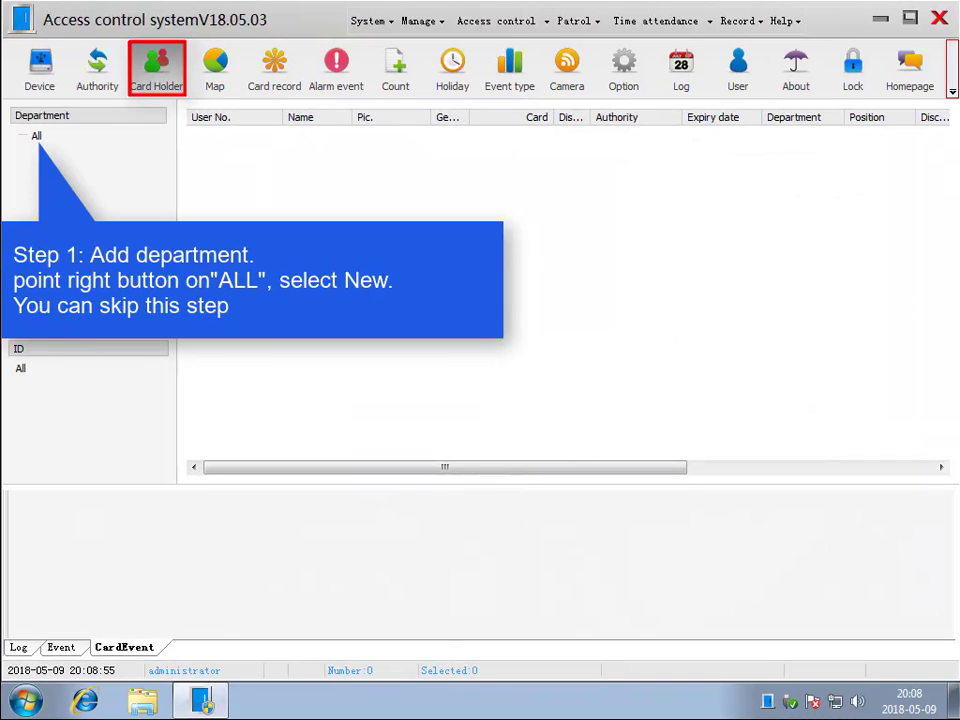
- Add two departments named Boss and Staff under All in the card holder section
right_click(38, 138)
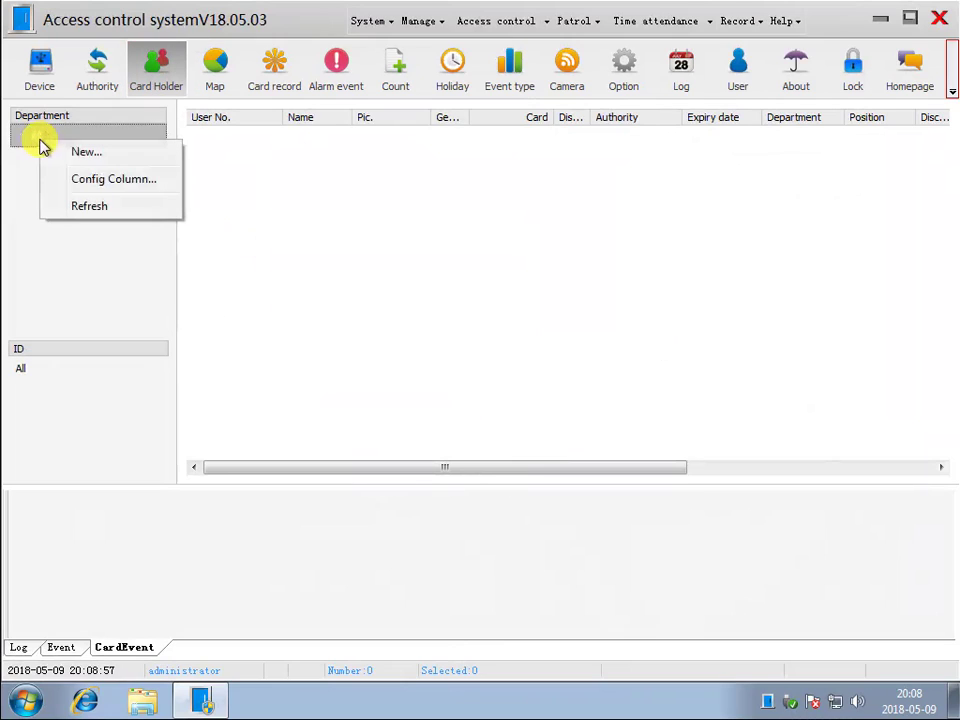
left_click(80, 152)
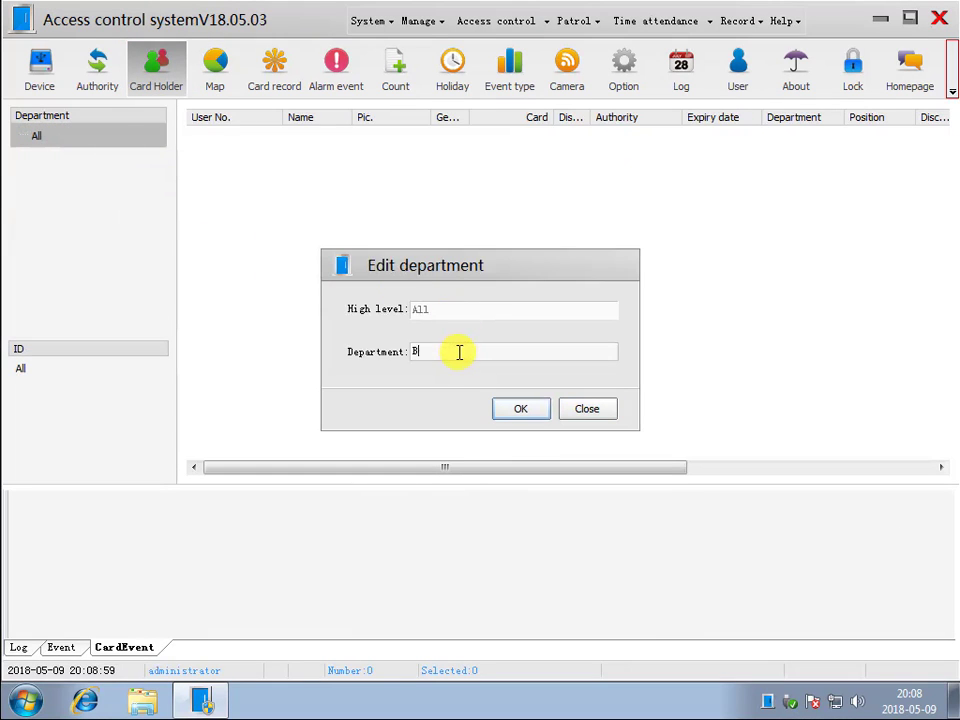
left_click(538, 410)
right_click(78, 140)
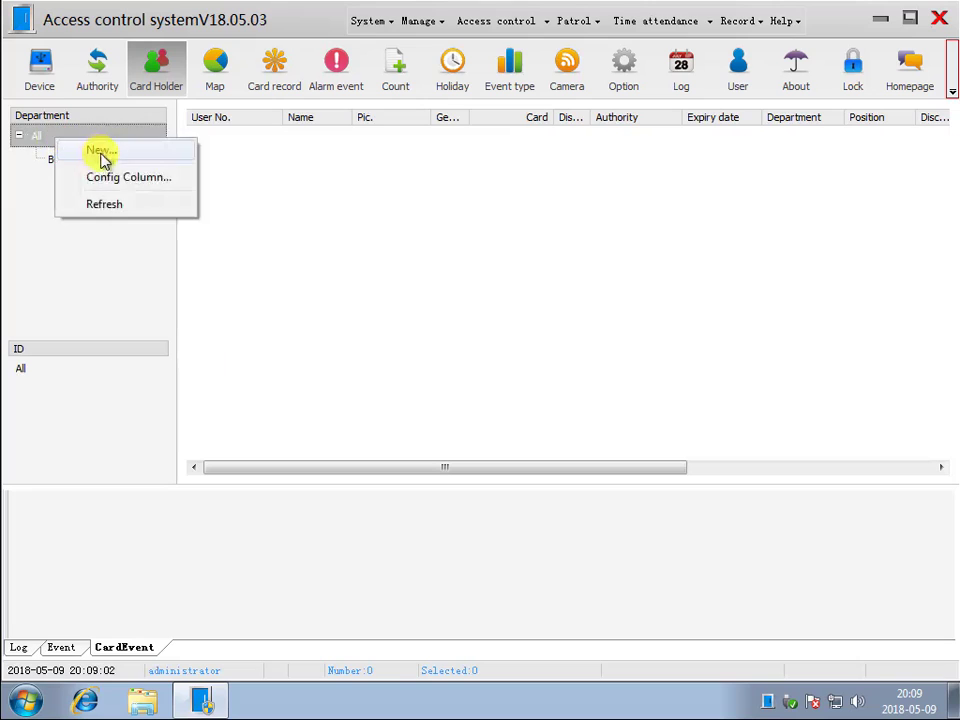
left_click(100, 156)
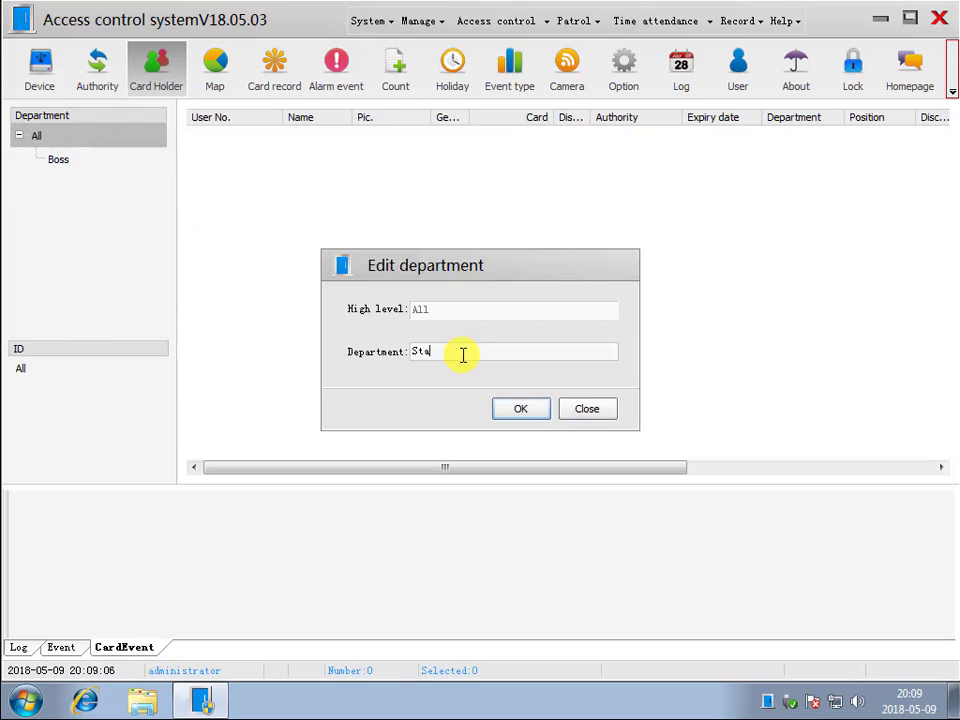
type("Staff")
key("Return")
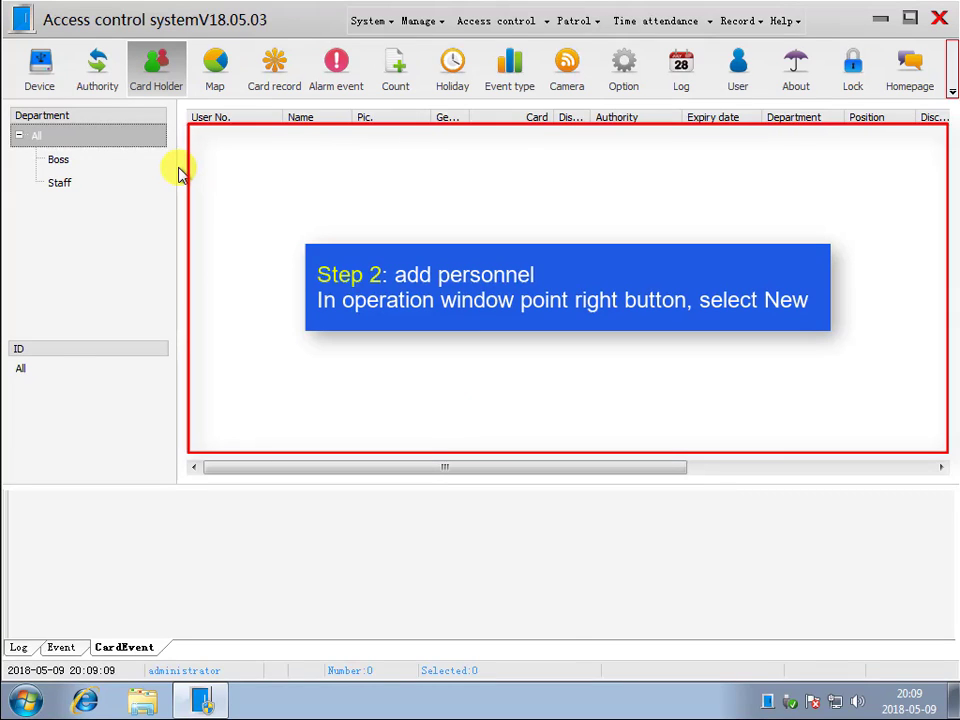
- Start a new card holder record and enter the first person's user number and name
right_click(279, 167)
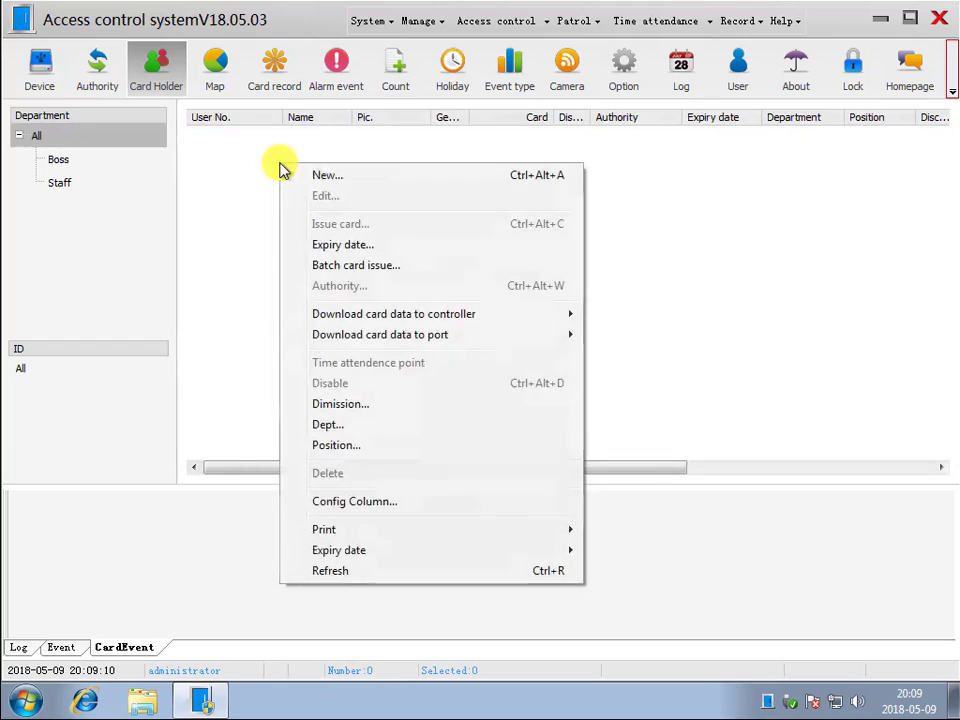
left_click(315, 176)
left_click(307, 160)
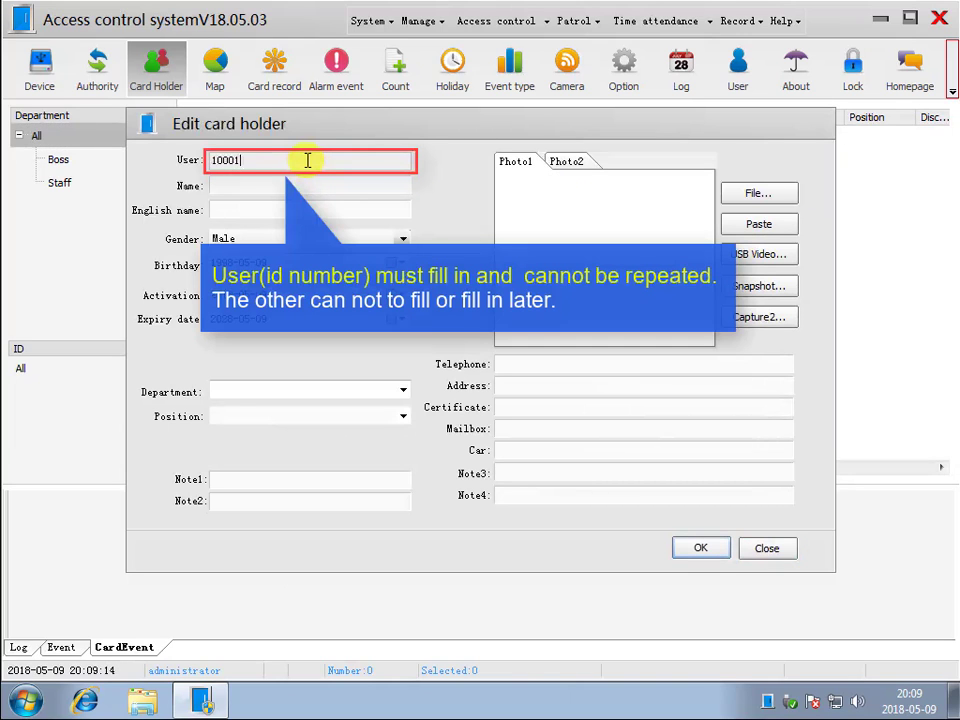
left_click(302, 180)
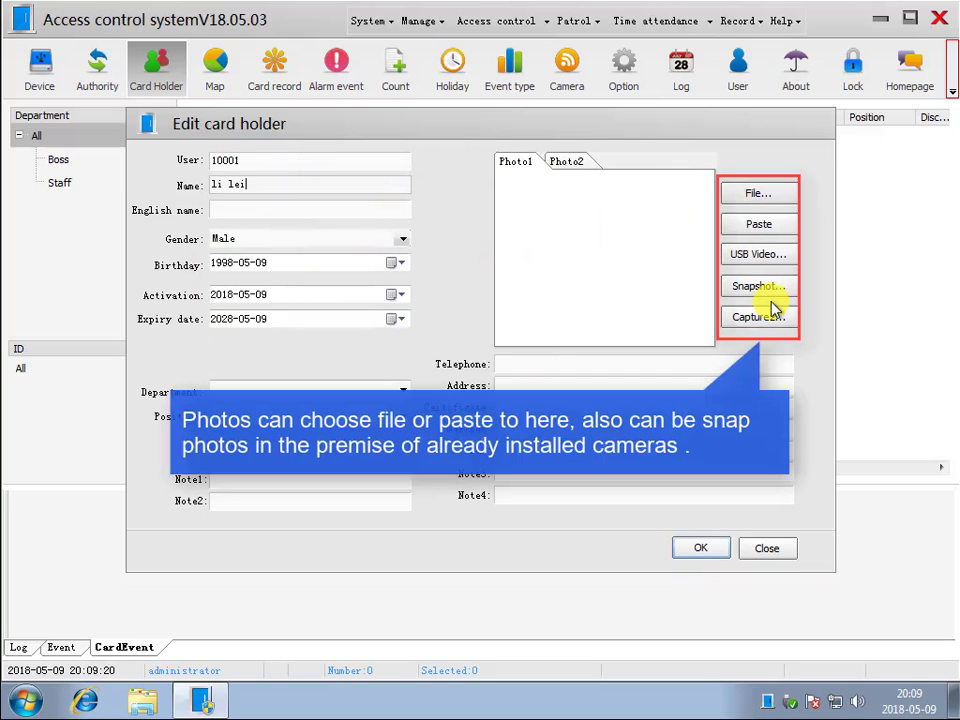
- Load the first card holder's matching photo from the D: photo folder, assign the Boss department and save the record
left_click(777, 195)
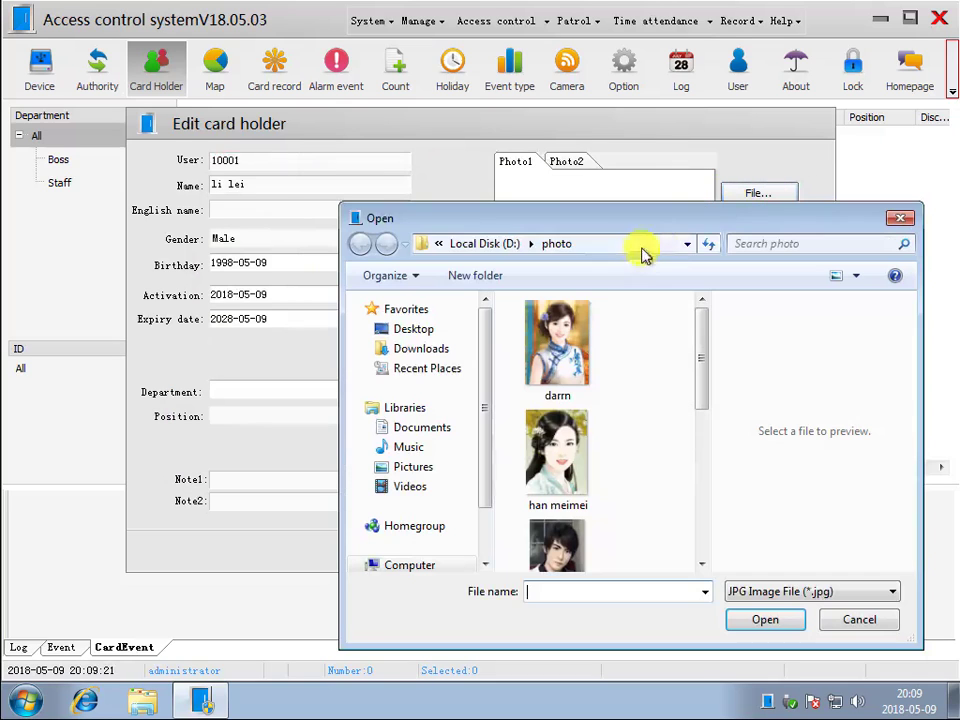
left_click_drag(707, 354, 703, 422)
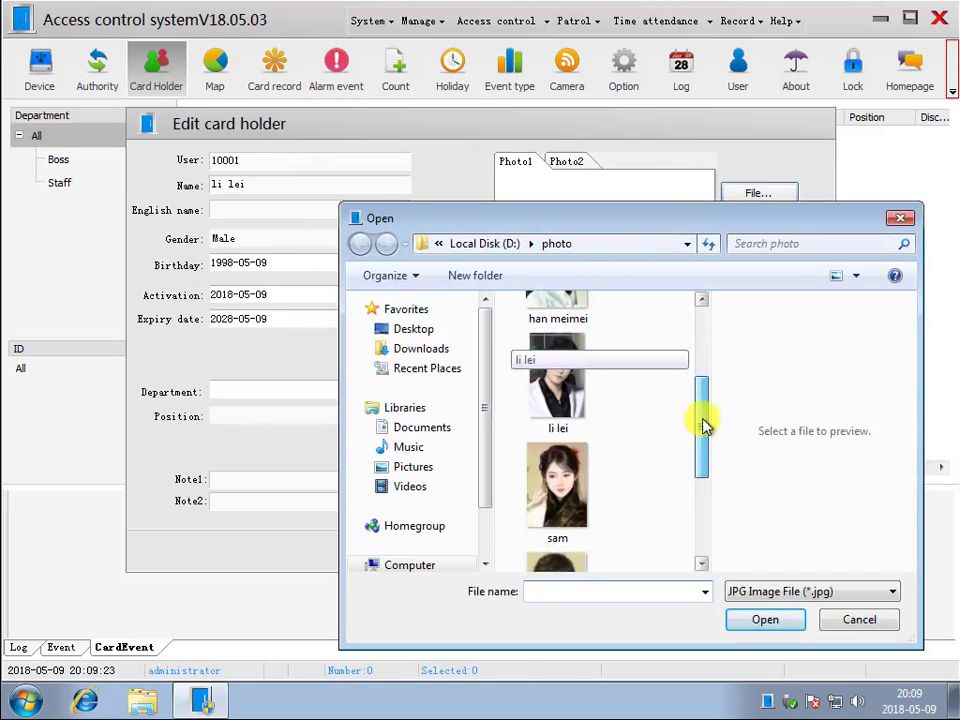
double_click(575, 390)
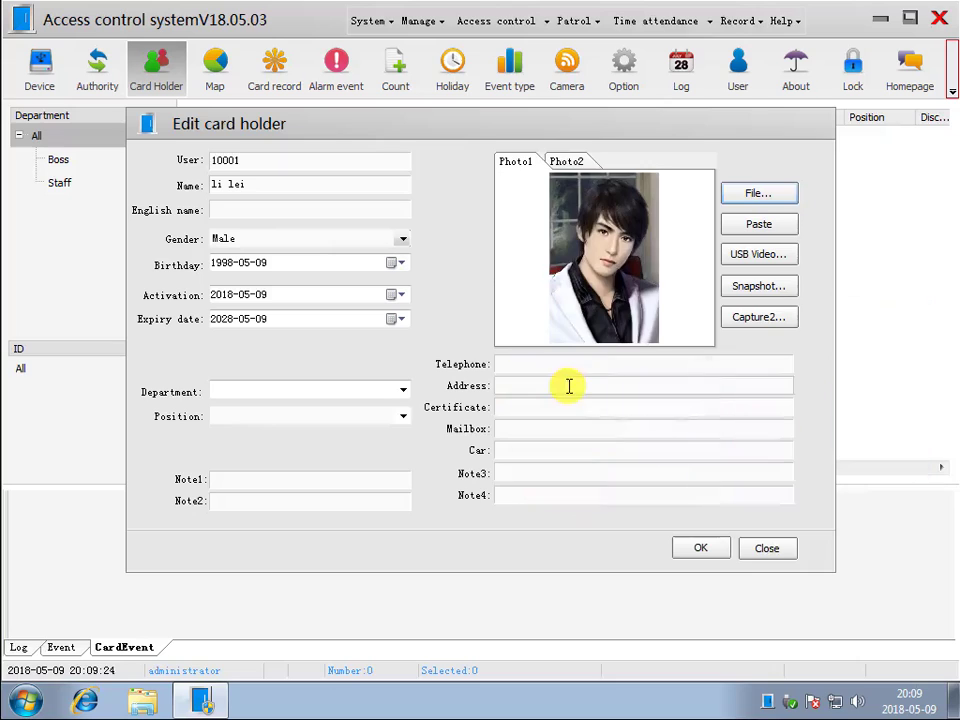
left_click(402, 392)
left_click(349, 409)
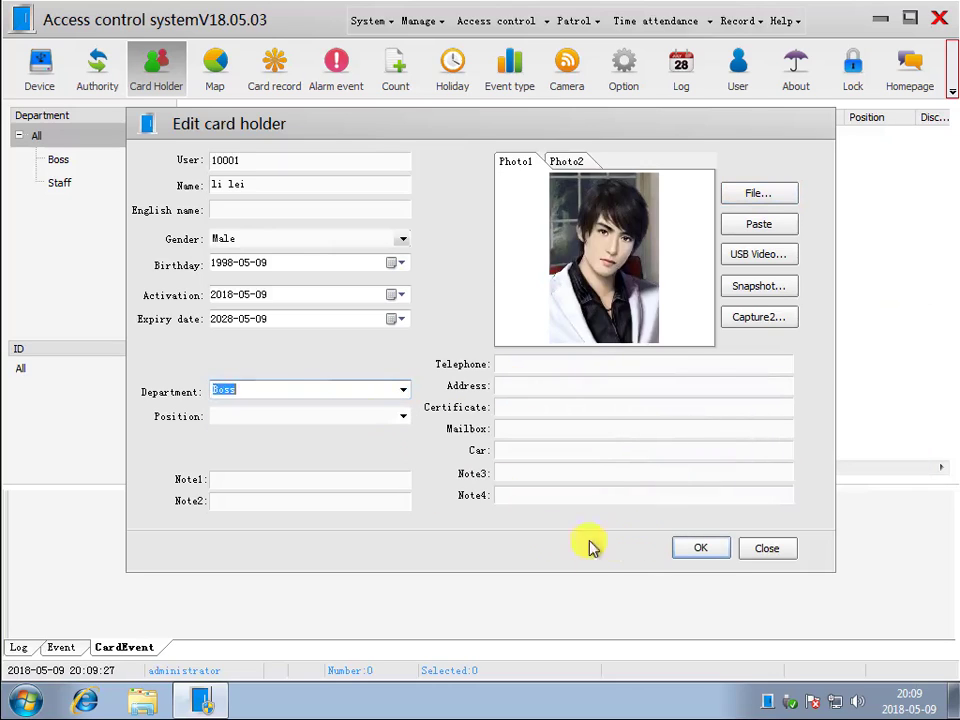
left_click(690, 548)
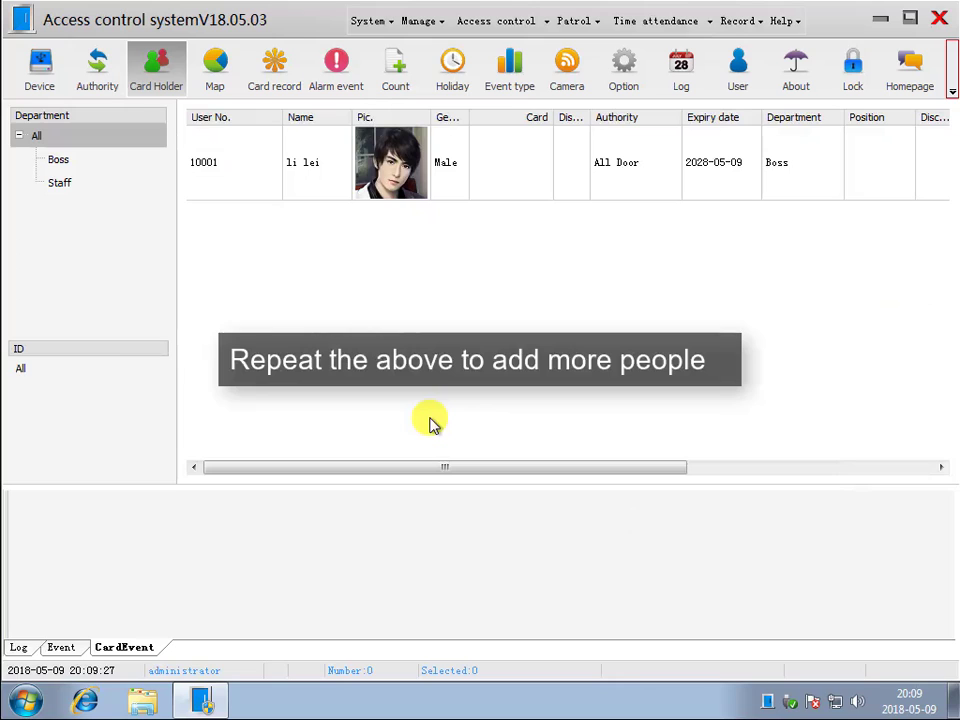
- Add a second card holder in the Boss department with the user number, name and matching photo
right_click(326, 262)
left_click(396, 279)
type("1000")
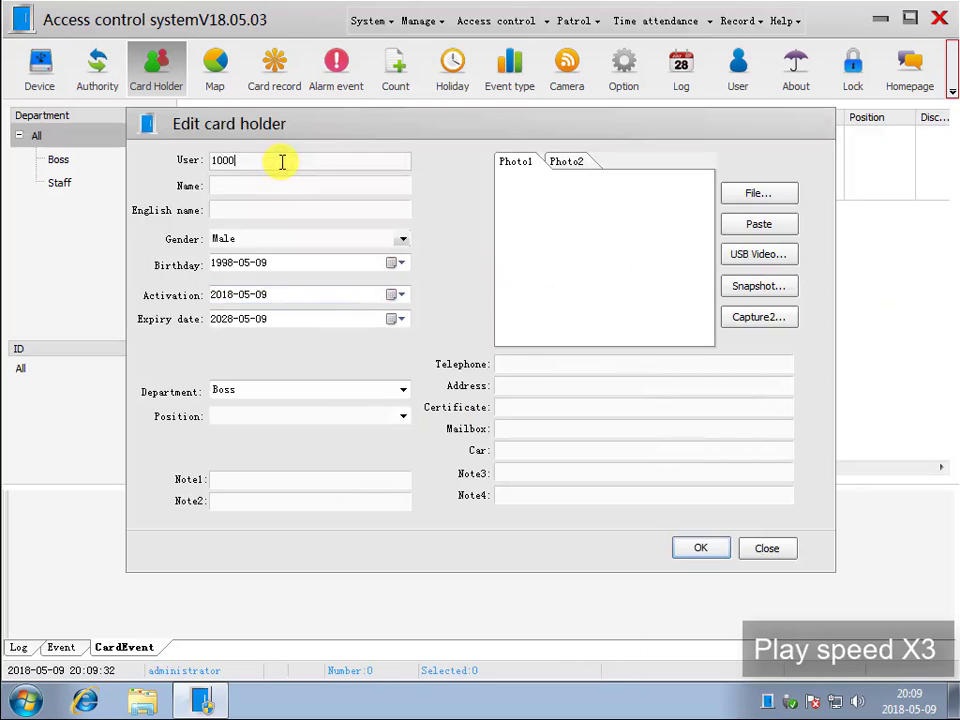
type("2")
left_click(261, 182)
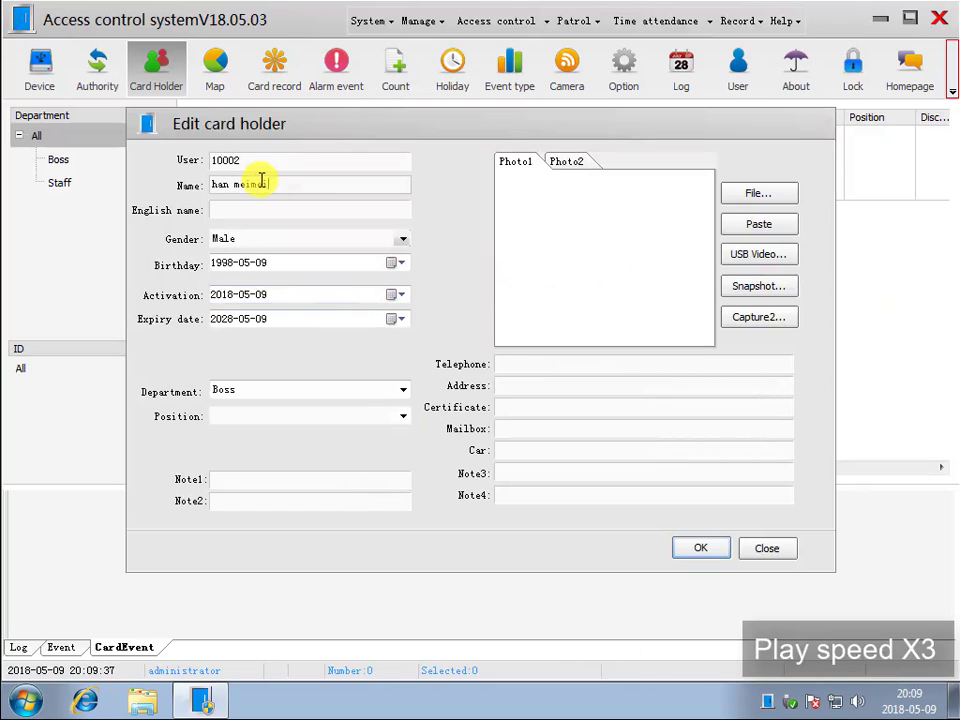
type("han meimei")
left_click(790, 196)
double_click(544, 448)
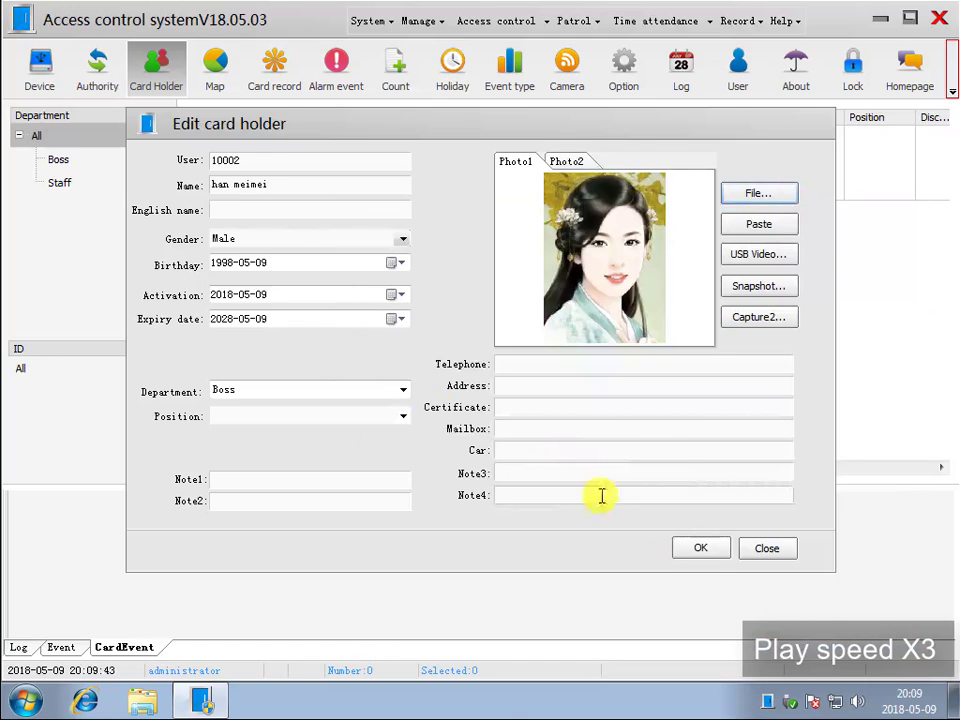
left_click(700, 548)
- Start a third card holder record and enter the person's user number and name
right_click(377, 261)
left_click(437, 670)
right_click(326, 262)
left_click(365, 272)
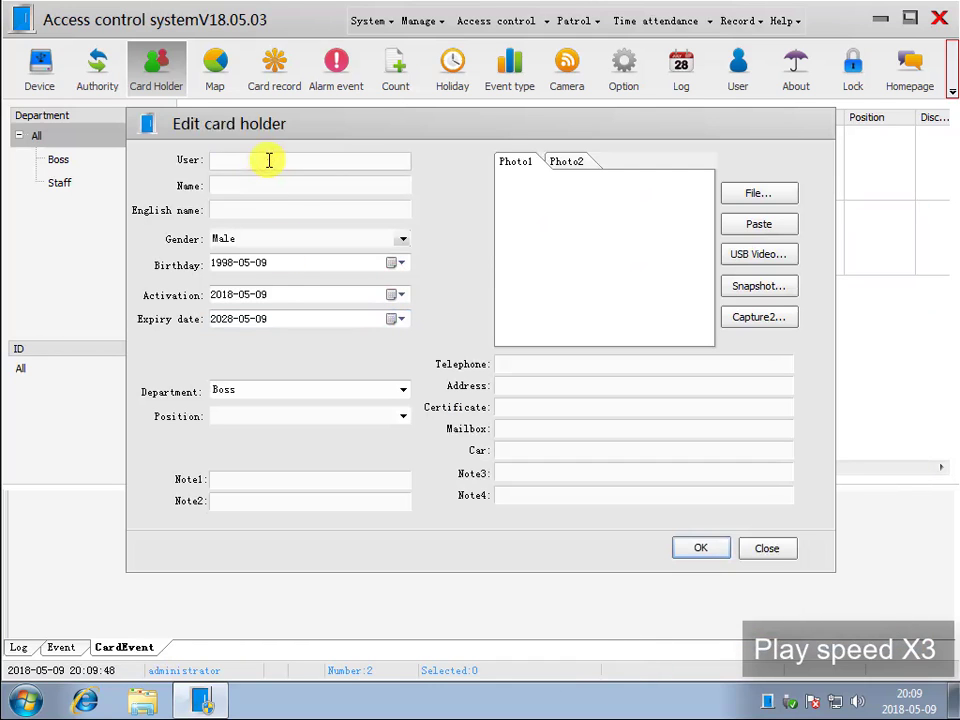
left_click(265, 184)
type("Sa")
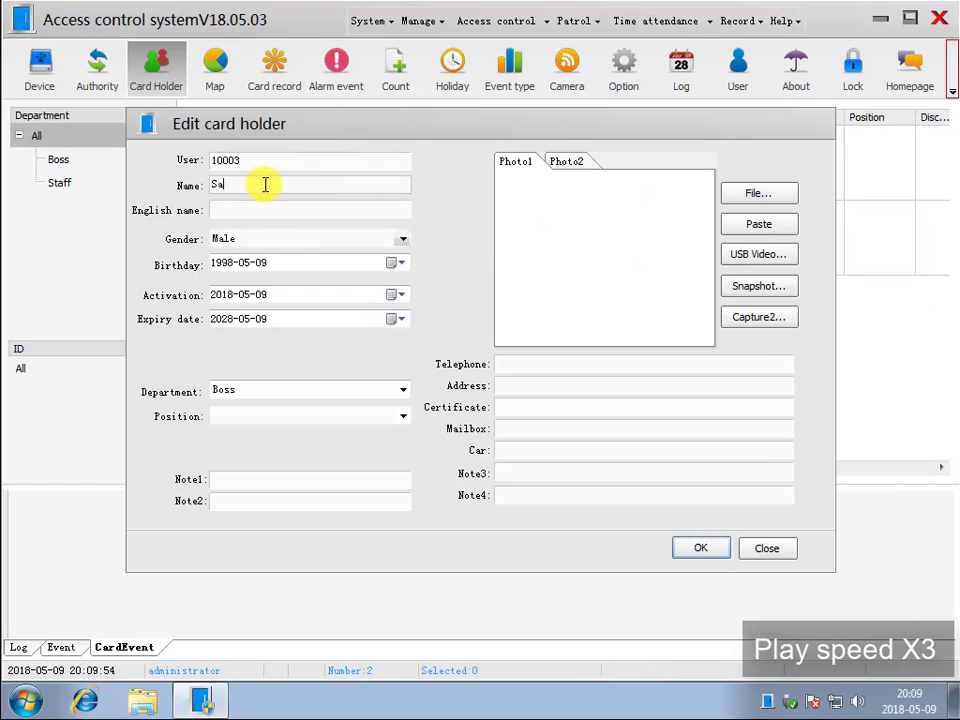
type("m")
- Assign the third card holder to the Staff department, load the matching photo from the photo folder and save the record
left_click(403, 389)
left_click(354, 426)
left_click(758, 193)
left_click_drag(700, 357, 700, 415)
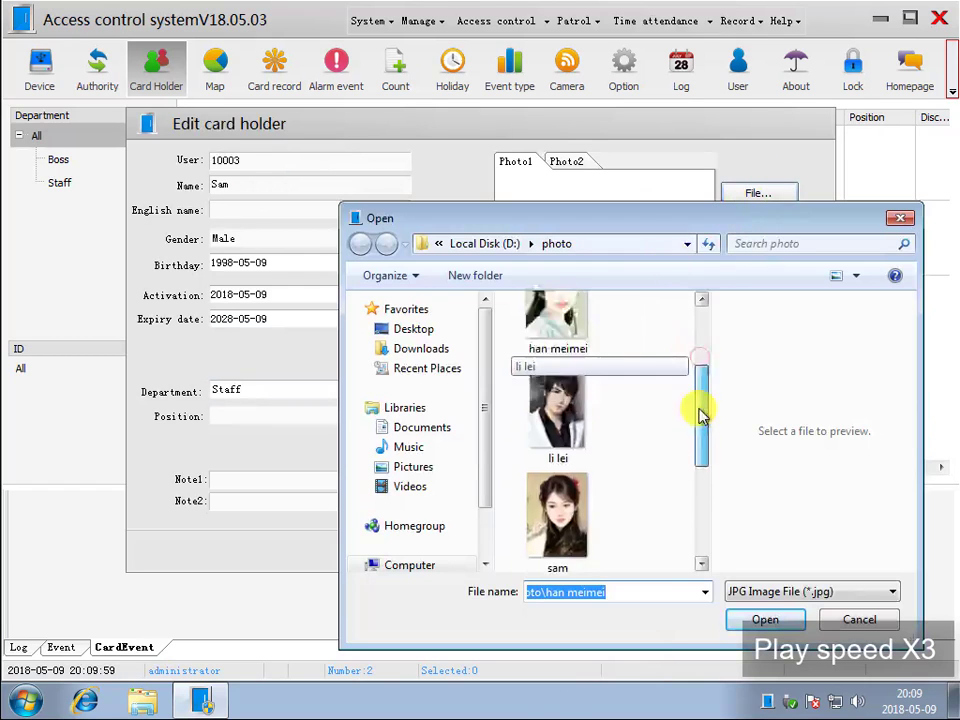
double_click(557, 515)
left_click(700, 548)
- Add a fourth card holder in the Staff department with the user number, name and matching photo
right_click(440, 261)
left_click(470, 272)
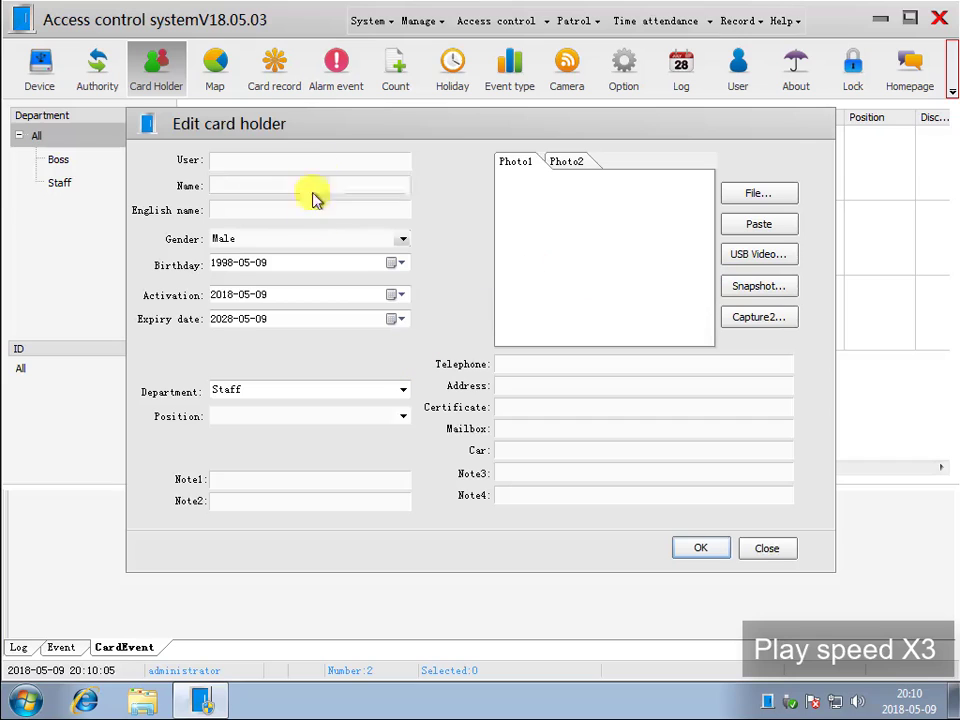
left_click(319, 161)
type("10004")
left_click(251, 184)
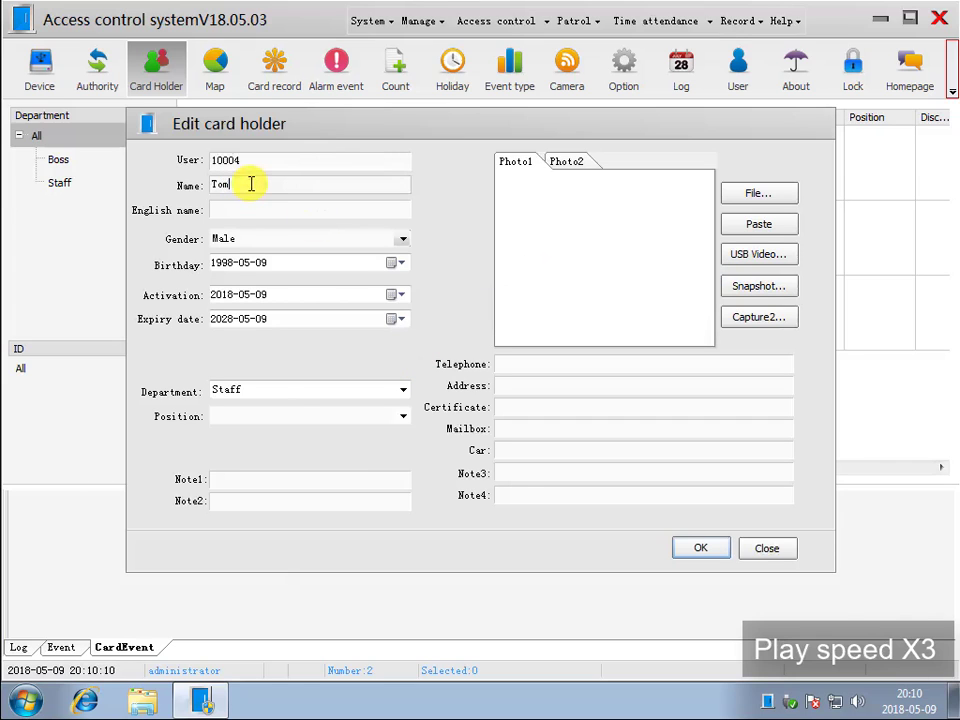
type("Tom")
left_click(758, 193)
left_click_drag(703, 332, 703, 476)
double_click(555, 461)
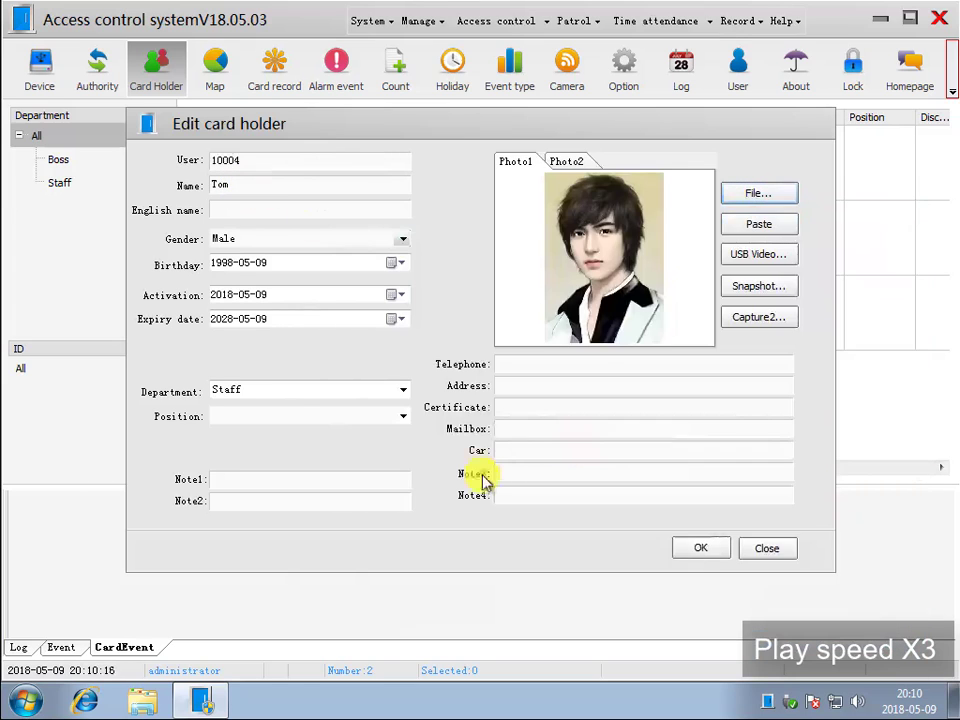
left_click(698, 550)
- Add a fifth card holder in the Staff department with the user number, name and matching photo
left_click_drag(455, 484, 460, 550)
left_click(420, 20)
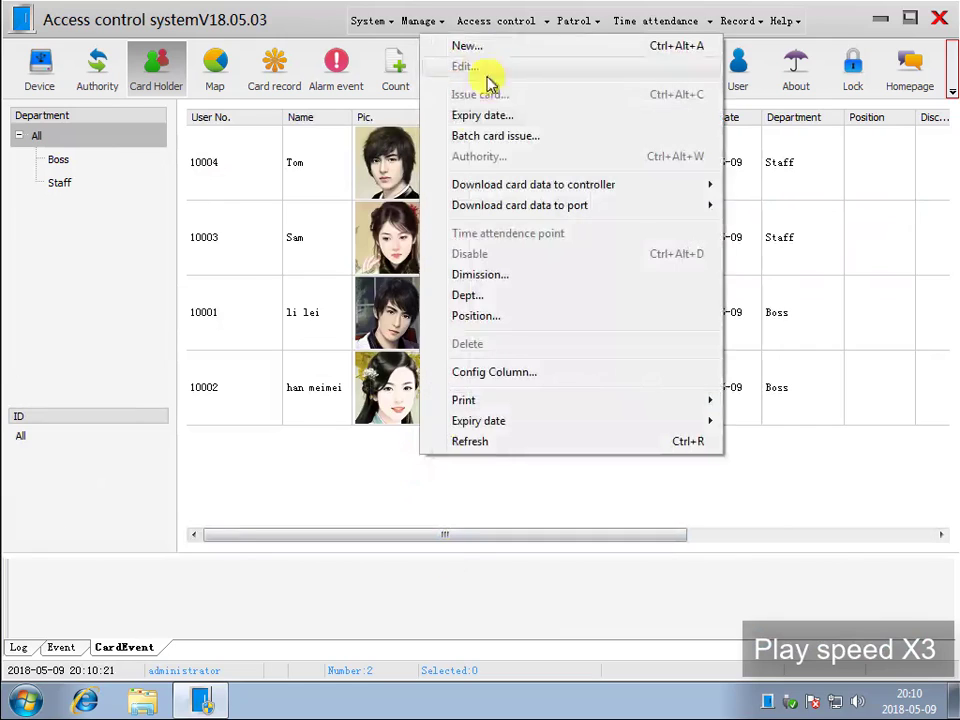
left_click(467, 45)
type("10005")
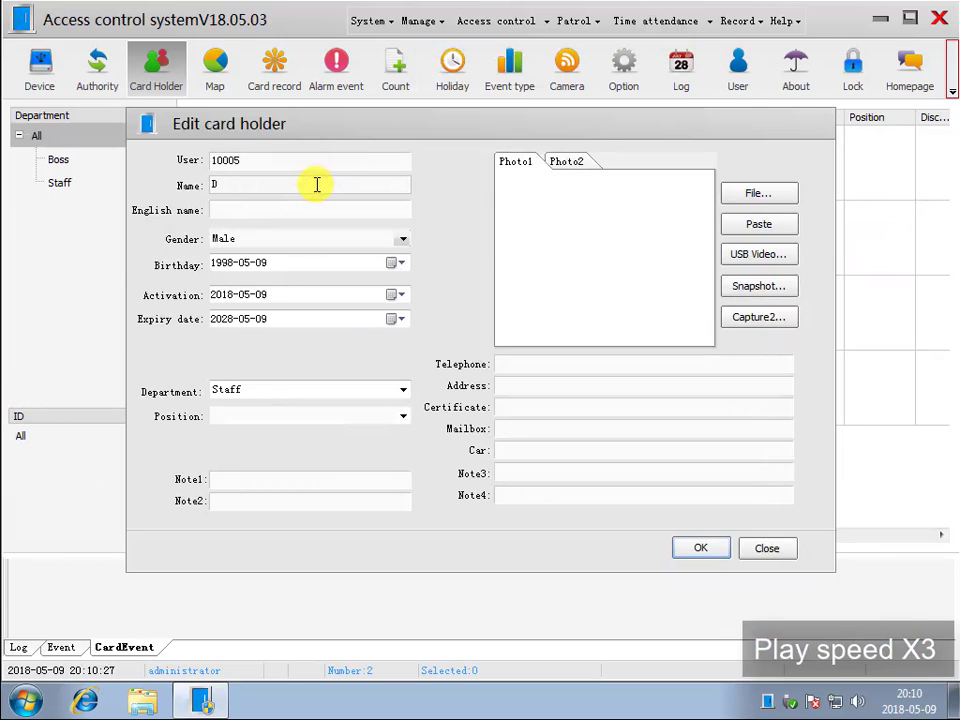
left_click(740, 192)
mouse_move(698, 354)
left_mouse_down()
mouse_move(707, 482)
mouse_move(690, 510)
mouse_move(711, 407)
mouse_move(706, 343)
left_mouse_up()
double_click(553, 335)
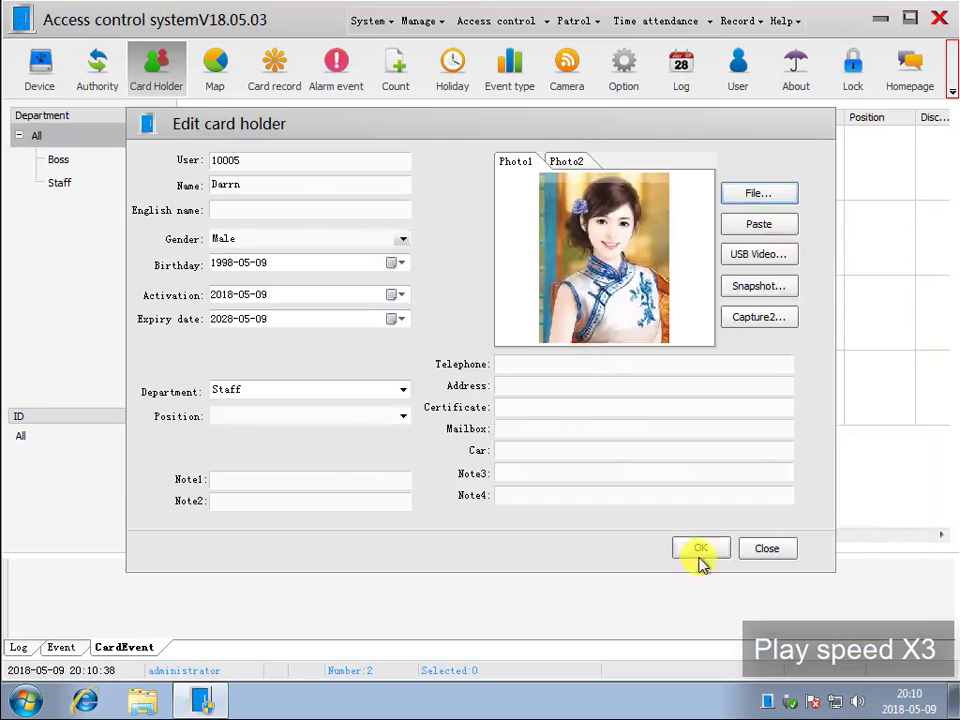
left_click(694, 549)
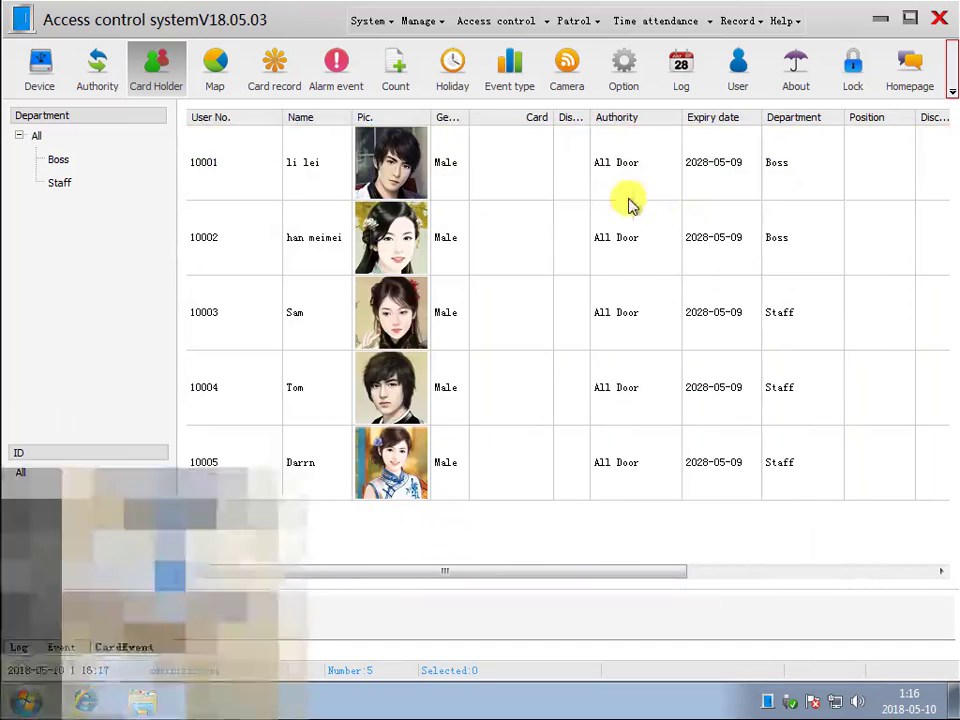
- Issue an access card to each of the two Boss department card holders using the card reader
left_click(591, 176)
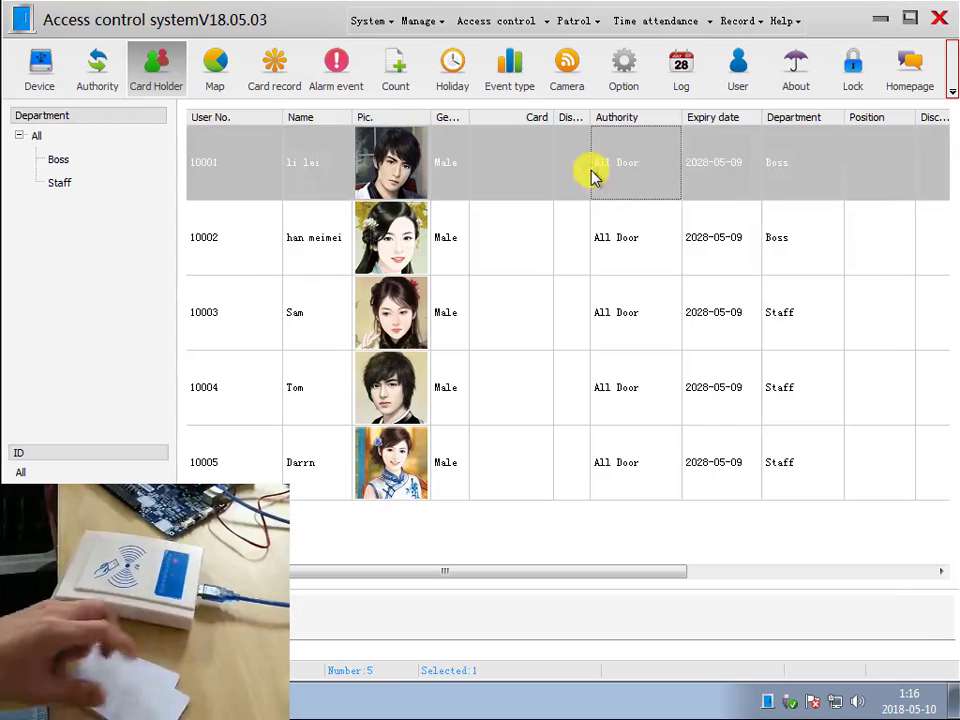
right_click(591, 174)
left_click(664, 234)
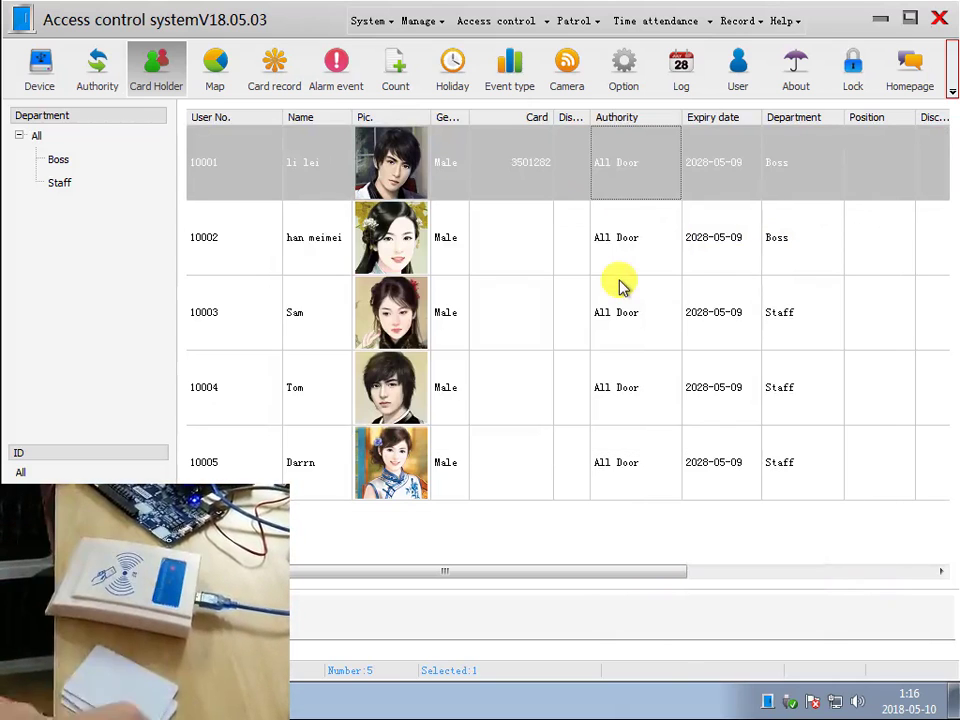
left_click(537, 241)
right_click(537, 239)
left_click(603, 299)
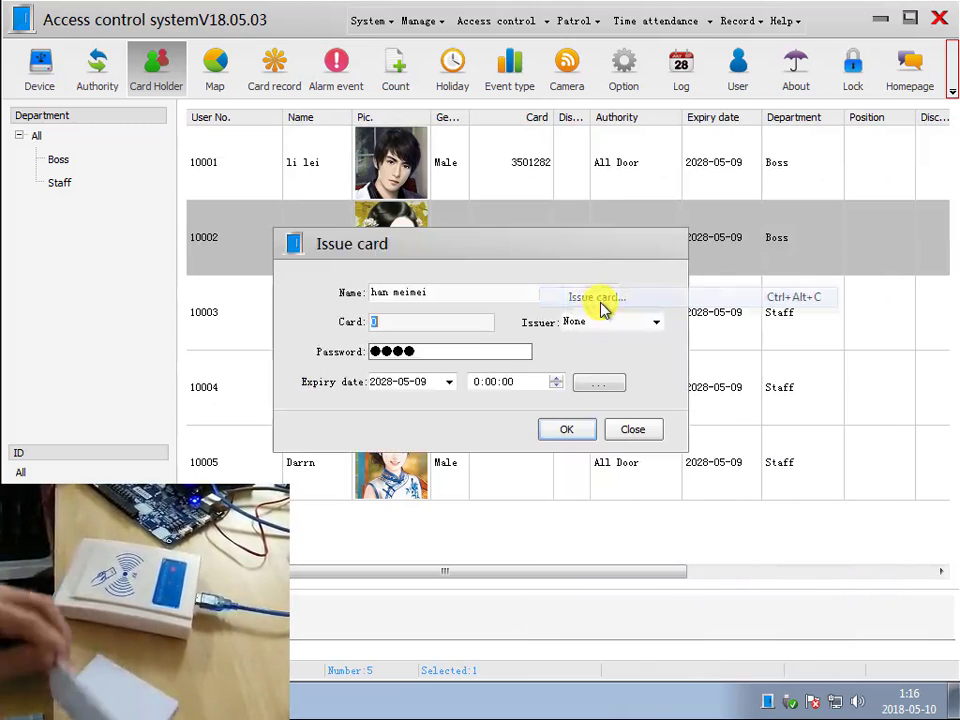
- Issue an access card to the first card holder in the Staff department
left_click(592, 315)
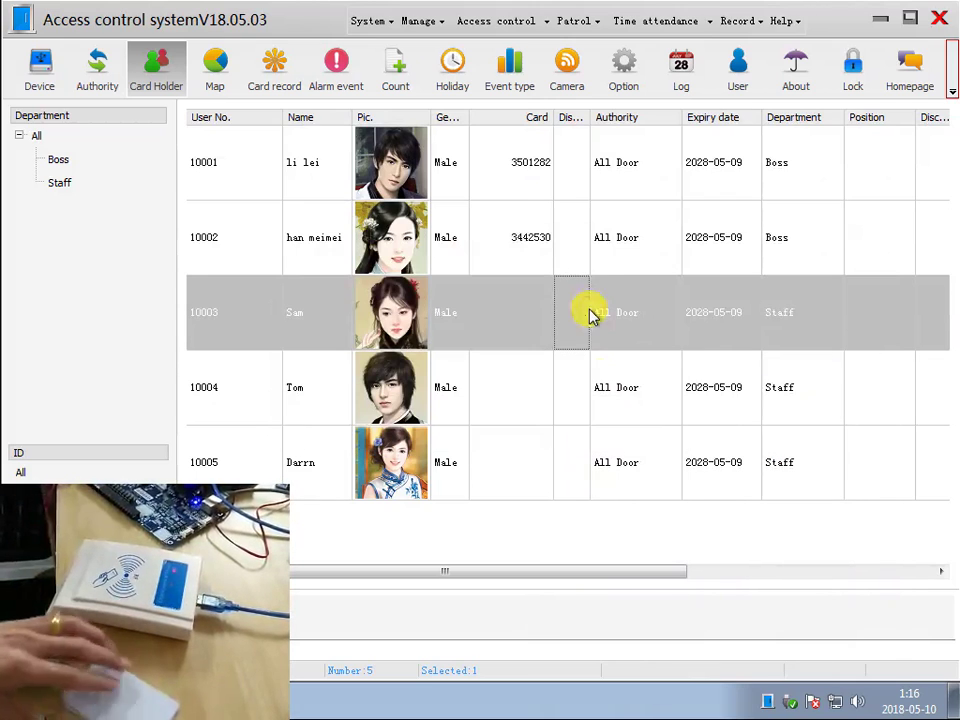
right_click(589, 317)
left_click(666, 322)
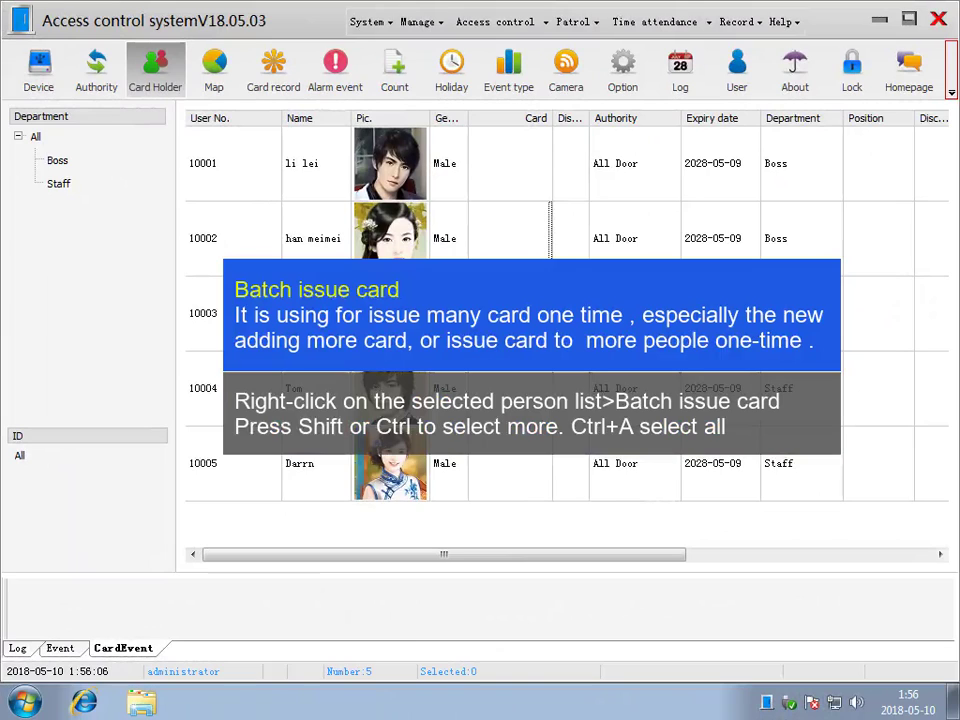
- Batch-issue new access cards to all five card holders, starting from user number 10001
left_click(633, 177)
left_click(557, 476, "shift")
right_click(577, 276)
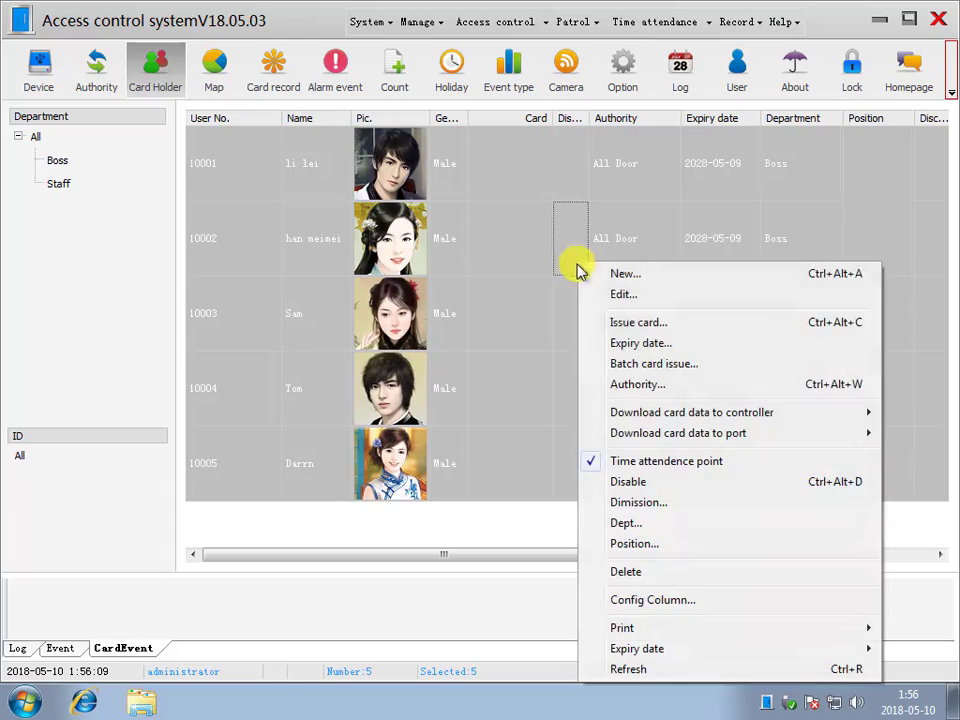
left_click(651, 366)
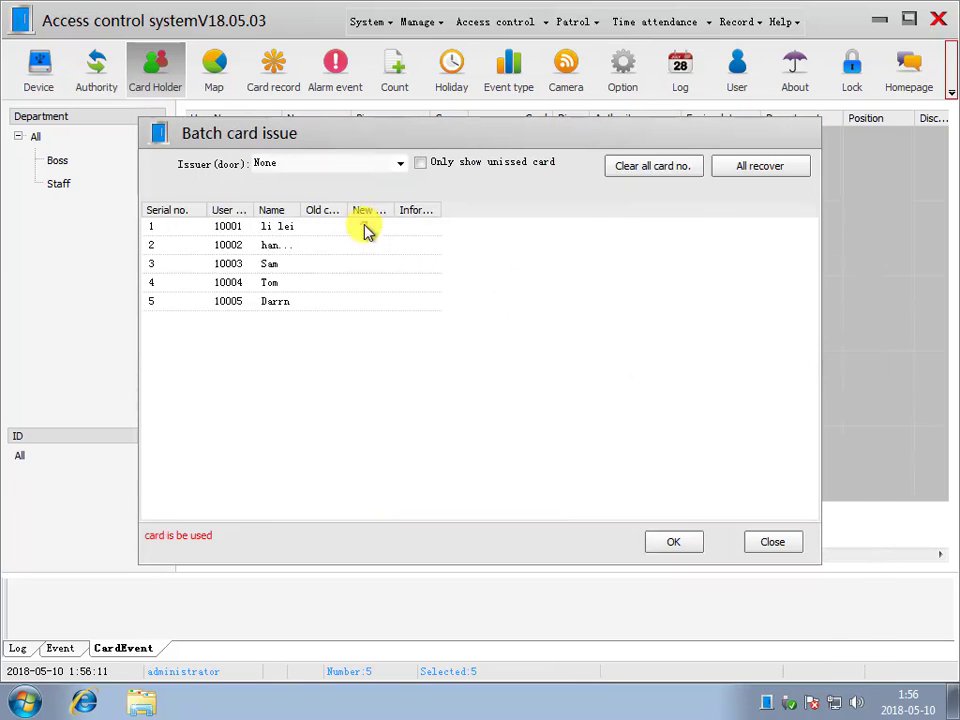
left_click(377, 229)
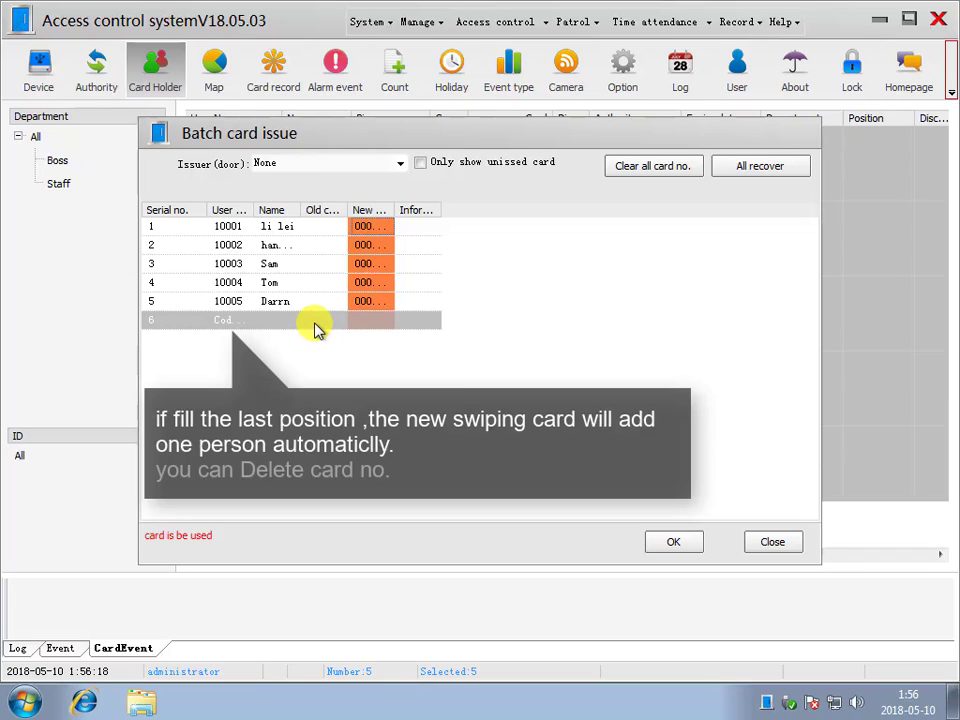
- Delete the card number from the extra sixth row of the batch issue list and save the issued cards
right_click(318, 328)
left_click(385, 335)
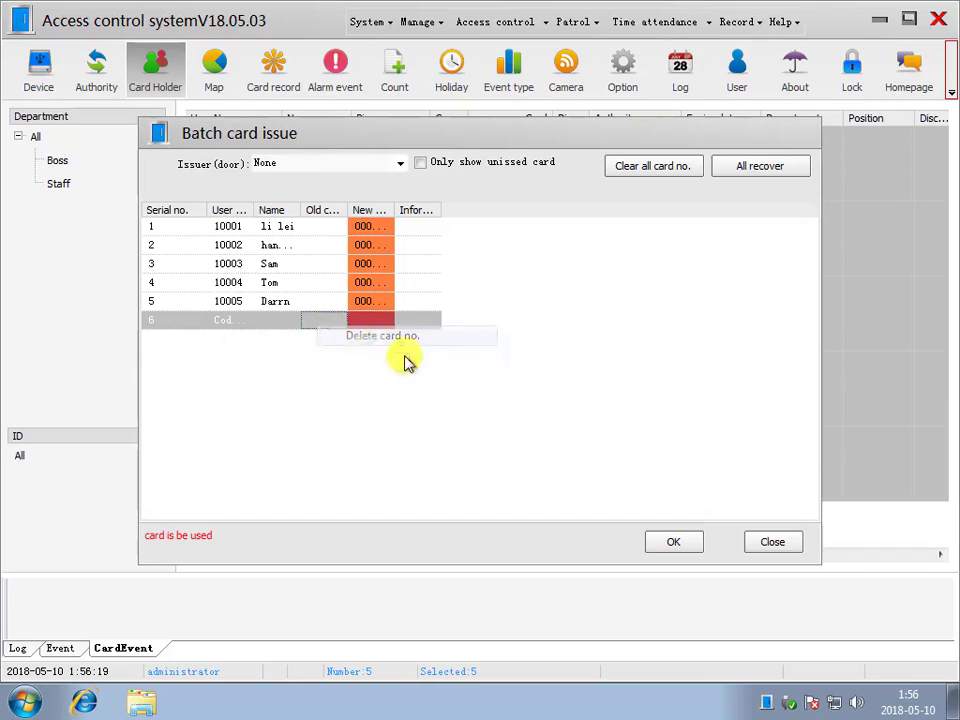
left_click(670, 542)
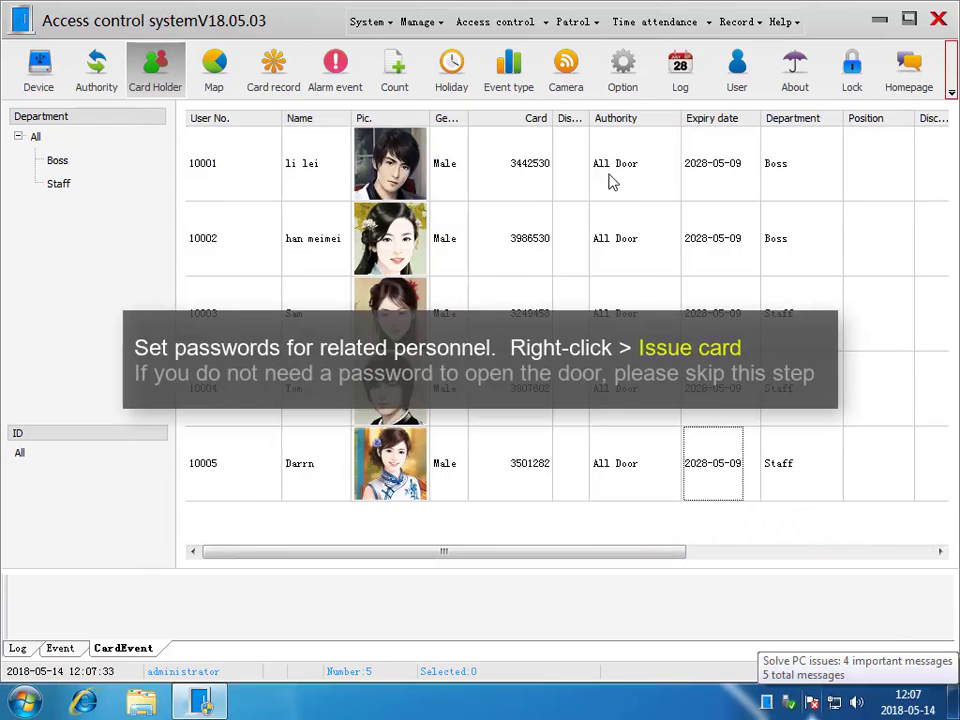
- Replace the door password of the first Boss department card holder with a four-digit password and save it
left_click(609, 180)
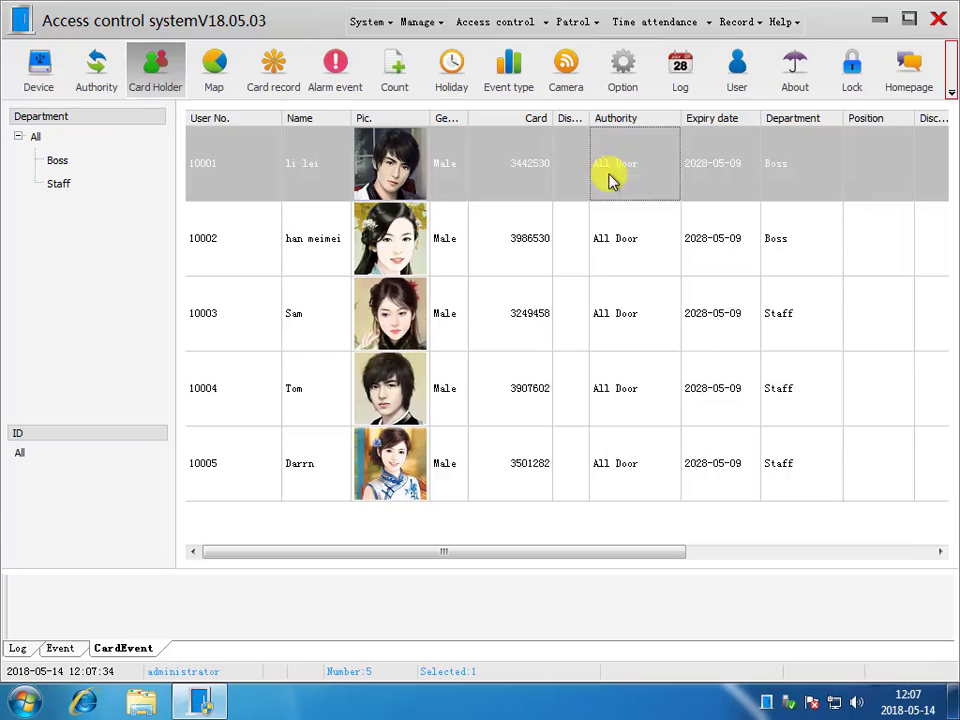
right_click(636, 180)
left_click(643, 234)
left_click(457, 356)
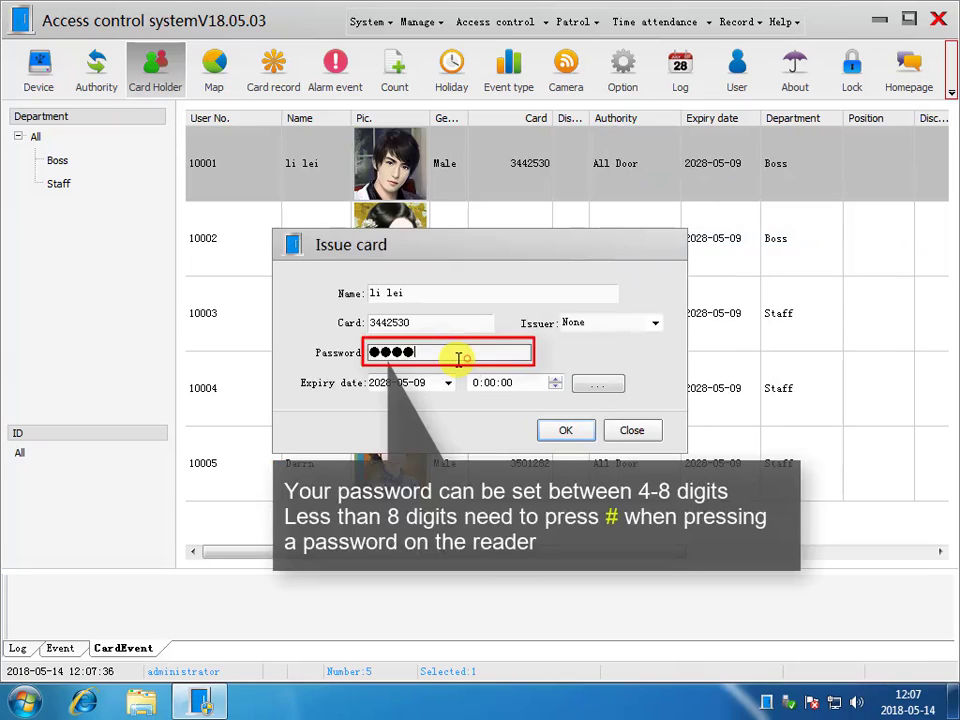
left_click_drag(458, 360, 341, 361)
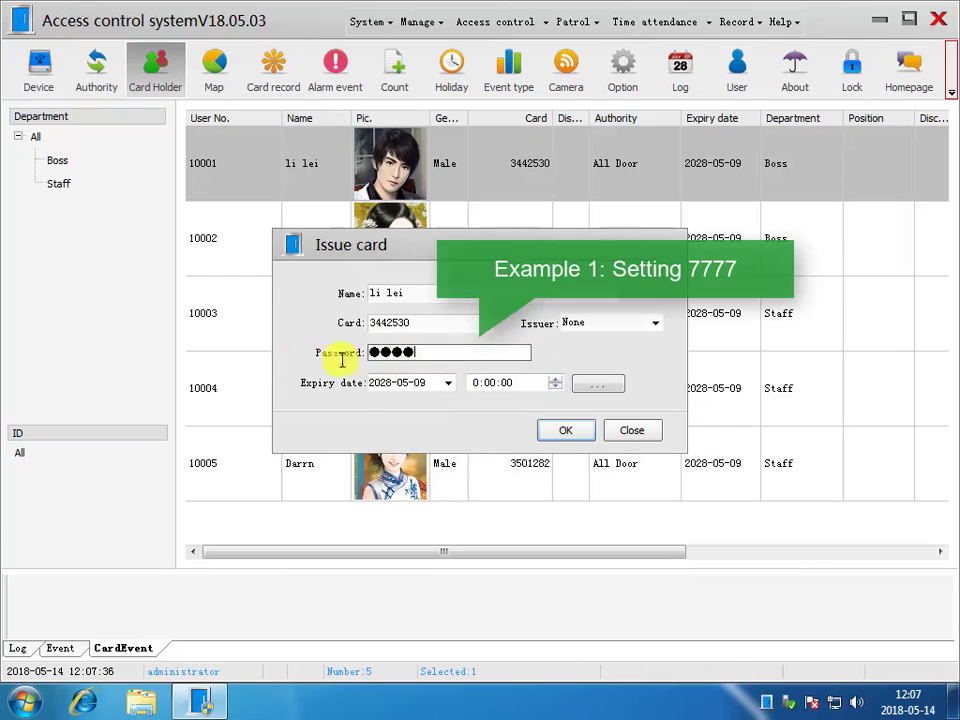
type("7777")
left_click(566, 430)
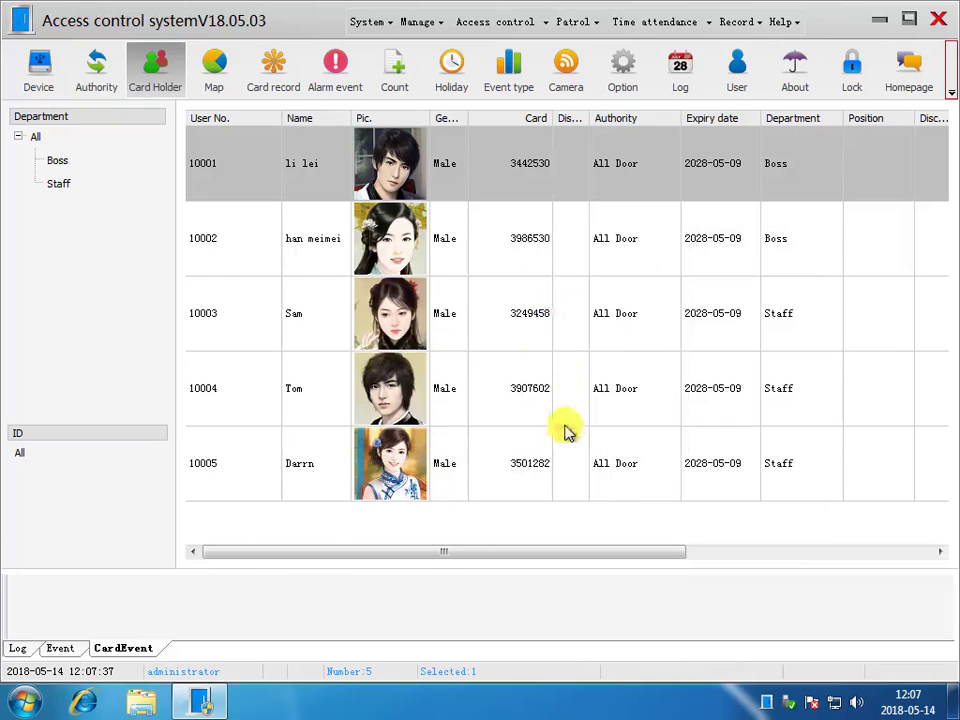
- Replace the door password of the second Boss department card holder with an eight-digit password and save it
right_click(570, 261)
left_click(636, 319)
left_click_drag(466, 355, 255, 365)
type("22222222")
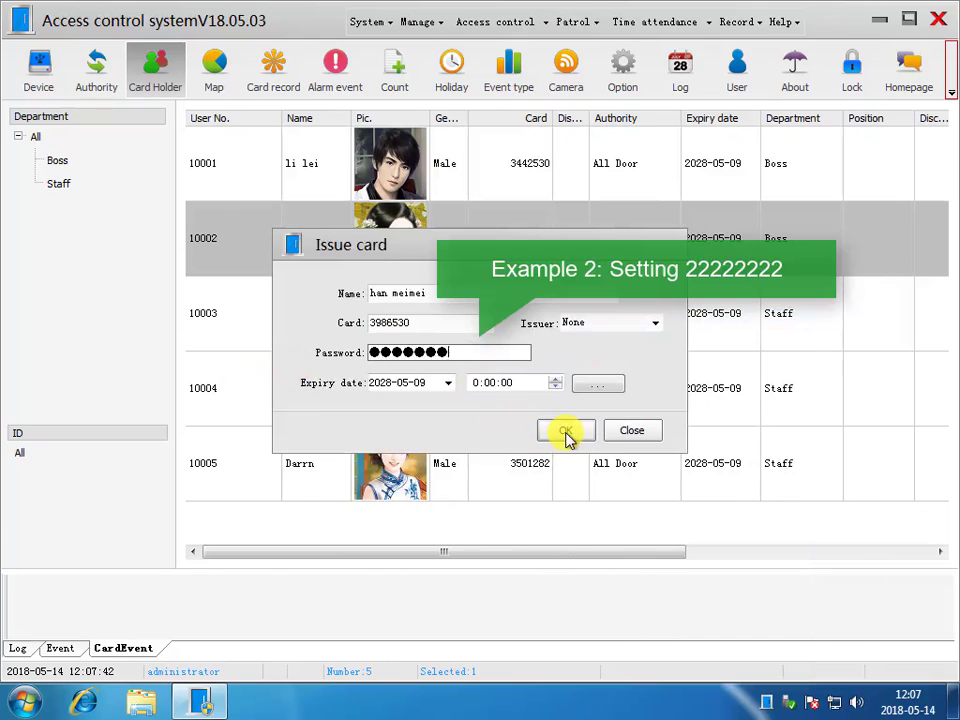
left_click(566, 432)
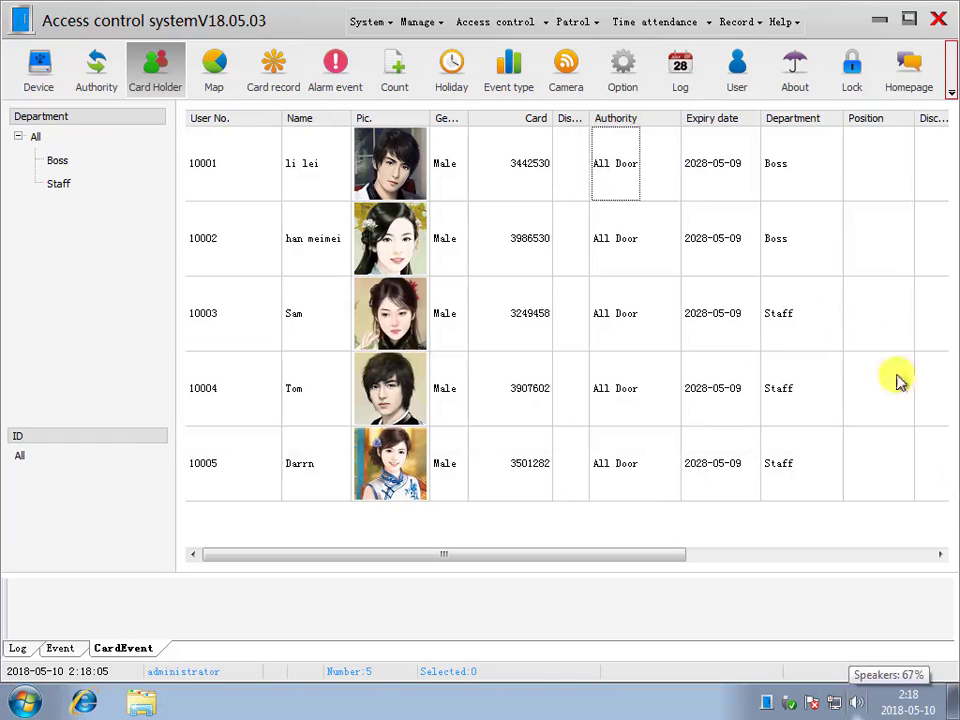
- Assign the "passwd to SEO door" user authority to both Boss department card holders
left_click(713, 180)
left_click(662, 212, "ctrl")
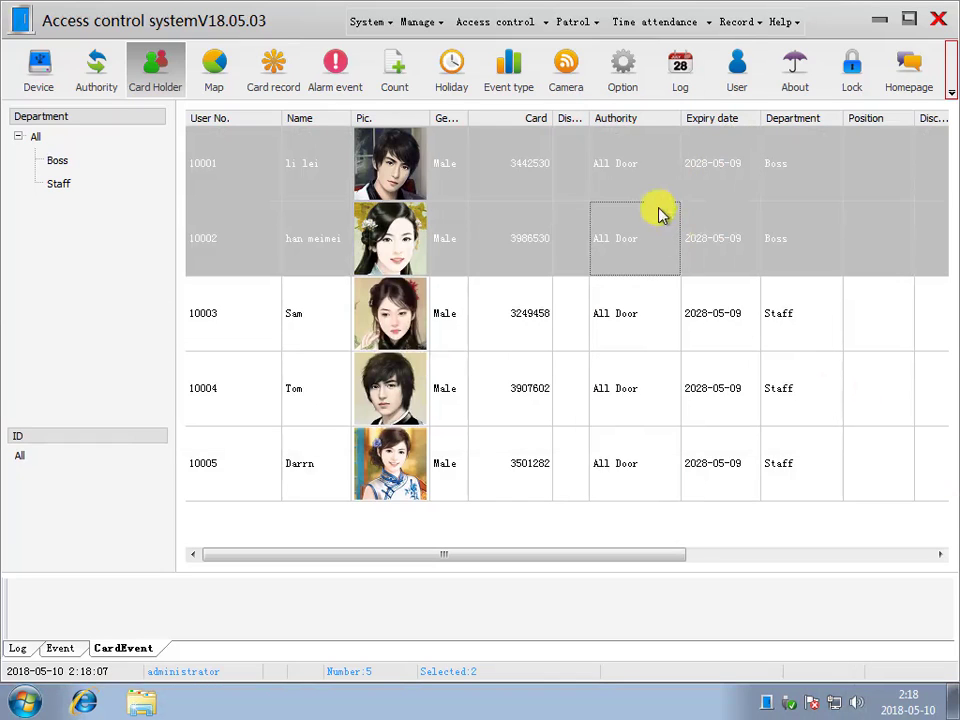
right_click(657, 174)
left_click(714, 296)
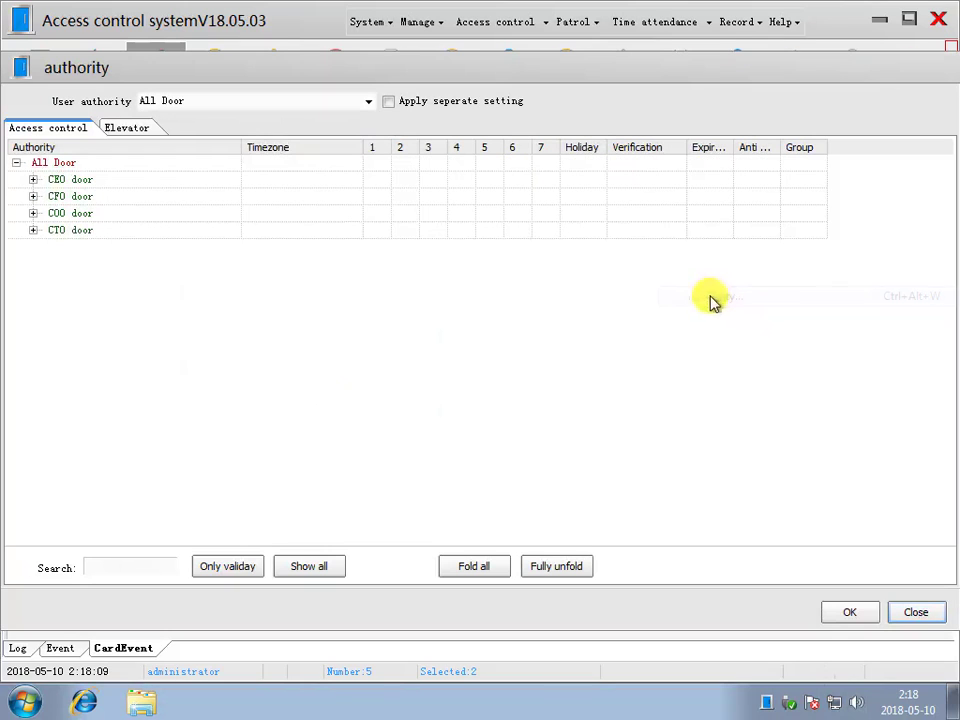
left_click(365, 101)
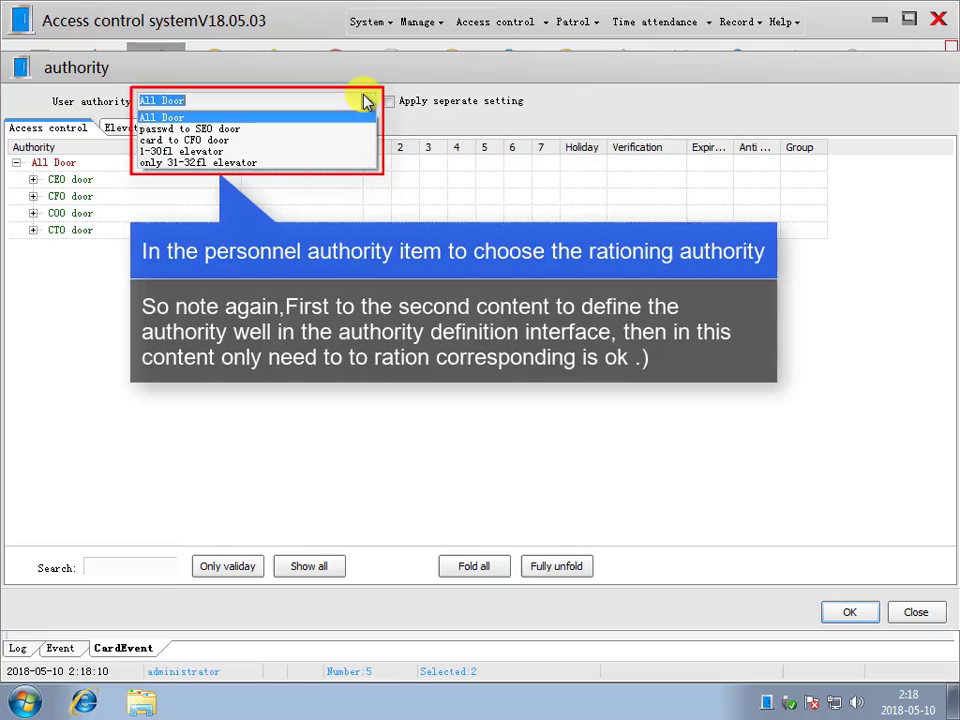
left_click(345, 128)
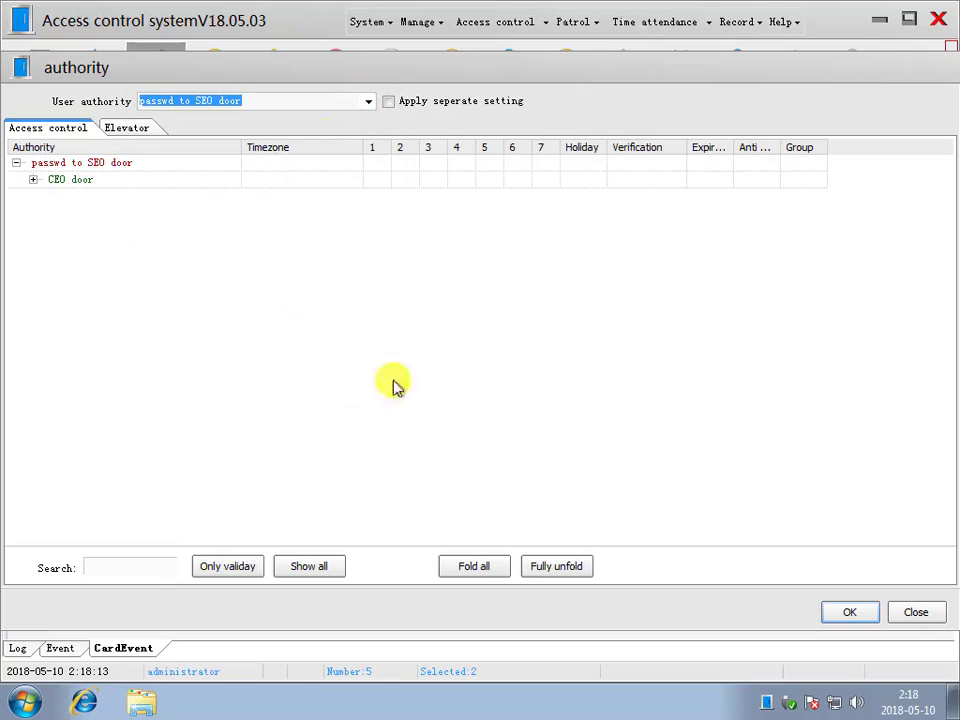
left_click(849, 612)
- Assign the "card to CFO door" user authority to the three Staff card holders and widen the Authority column
left_click(617, 343)
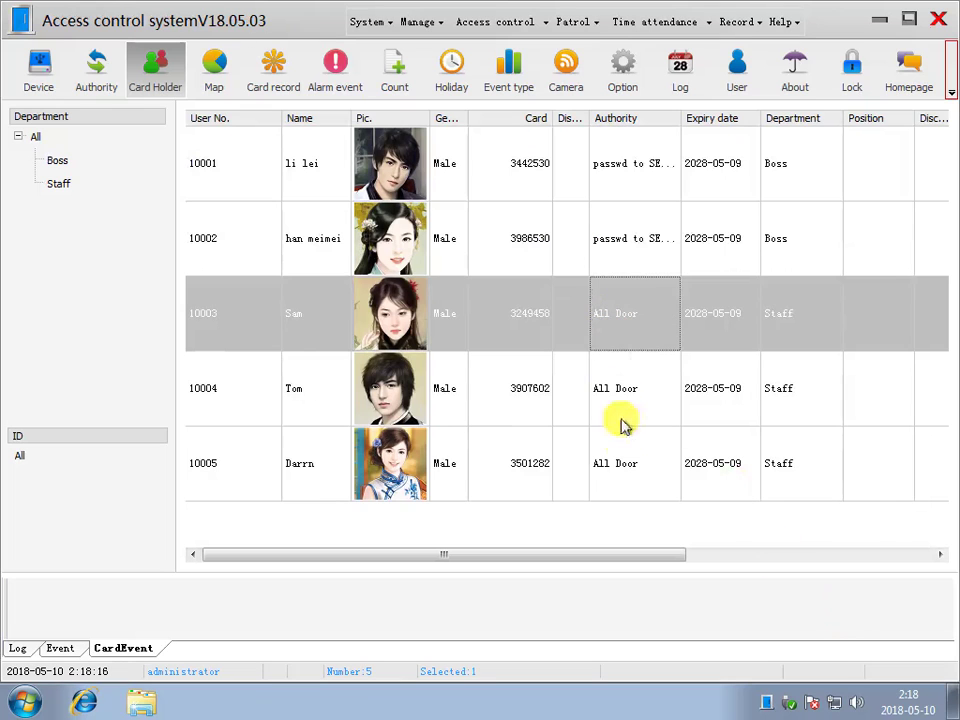
left_click(630, 461, "shift")
right_click(641, 370)
left_click(699, 386)
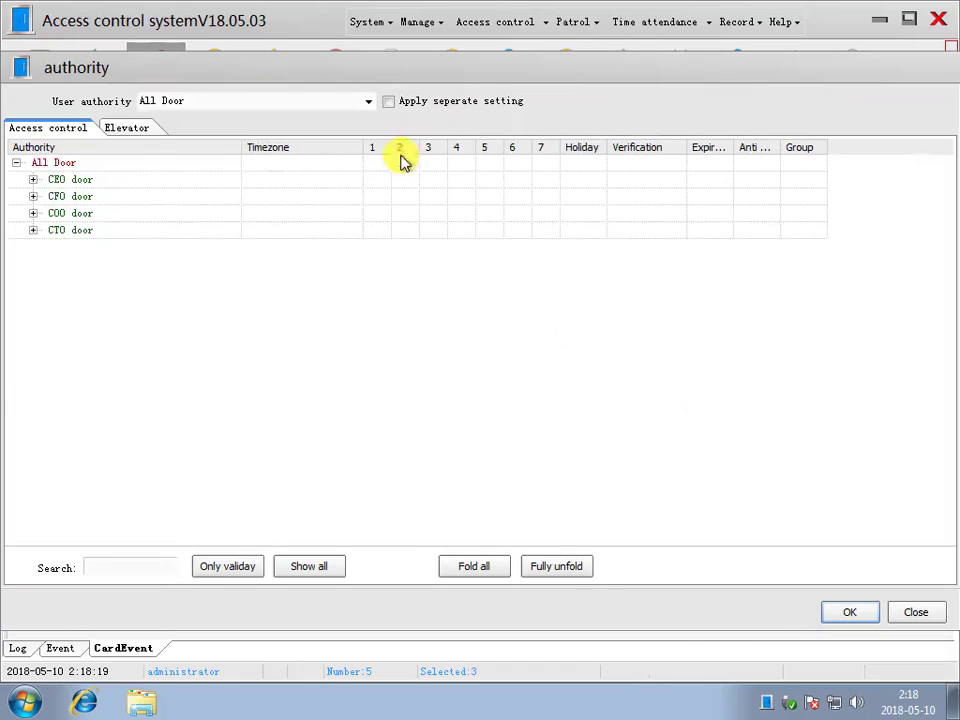
left_click(367, 102)
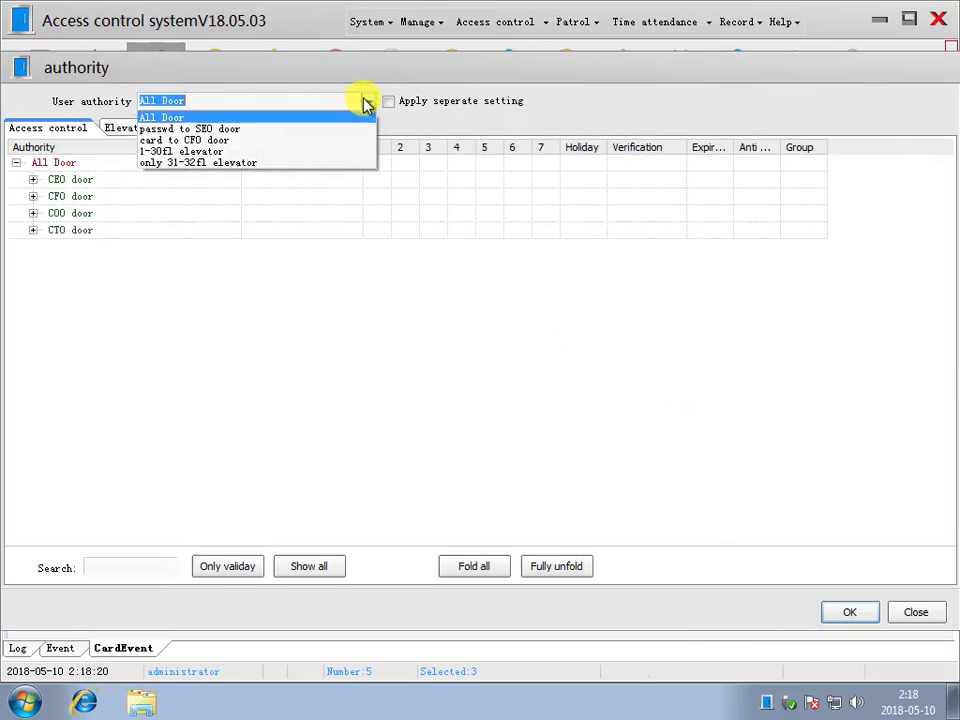
left_click(211, 140)
left_click(845, 618)
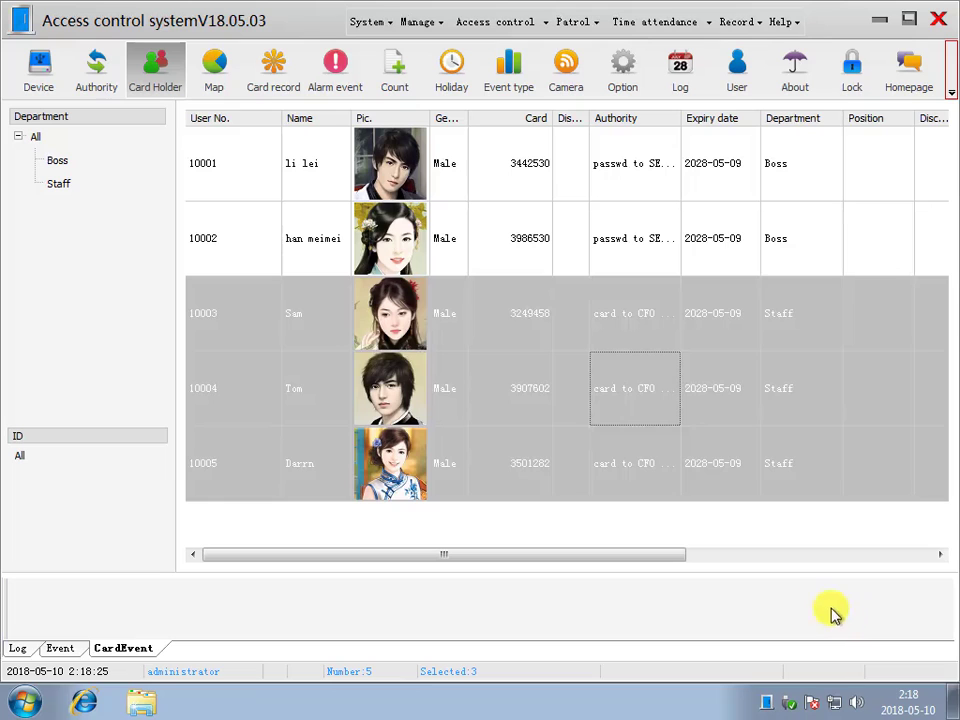
left_click_drag(681, 120, 717, 122)
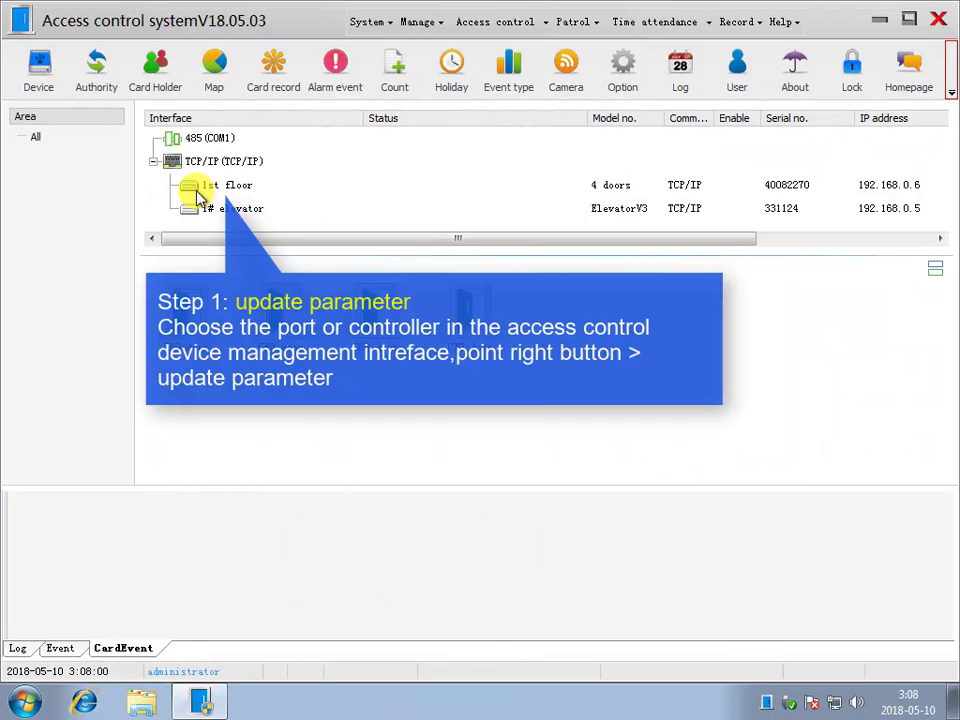
- Update the parameters of the 1st floor controller and download the card data to it
left_click(210, 190)
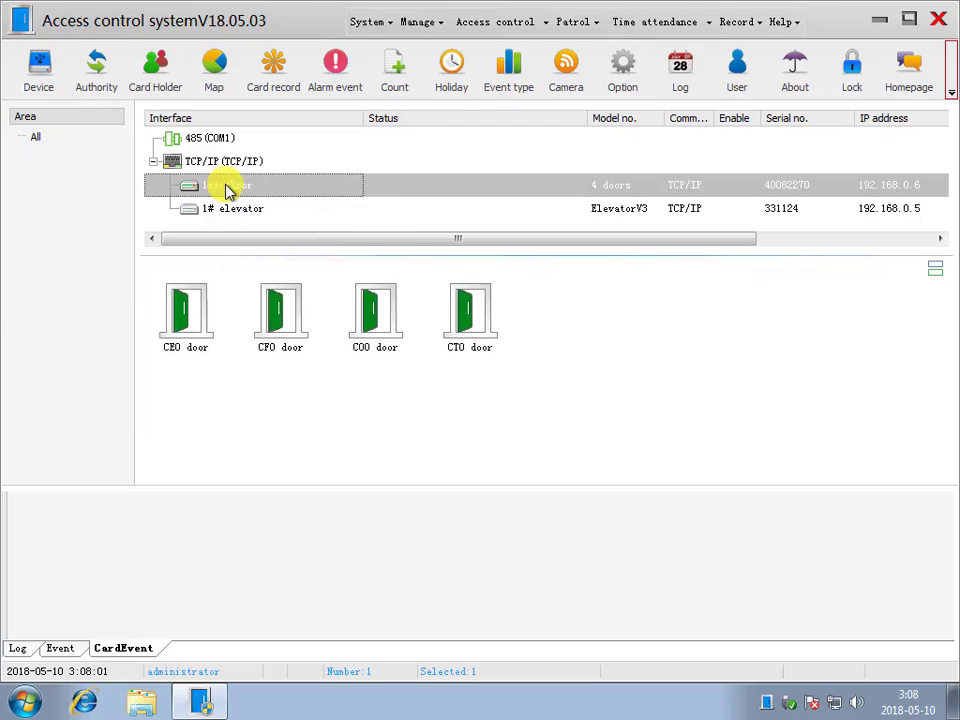
right_click(223, 195)
left_click(281, 198)
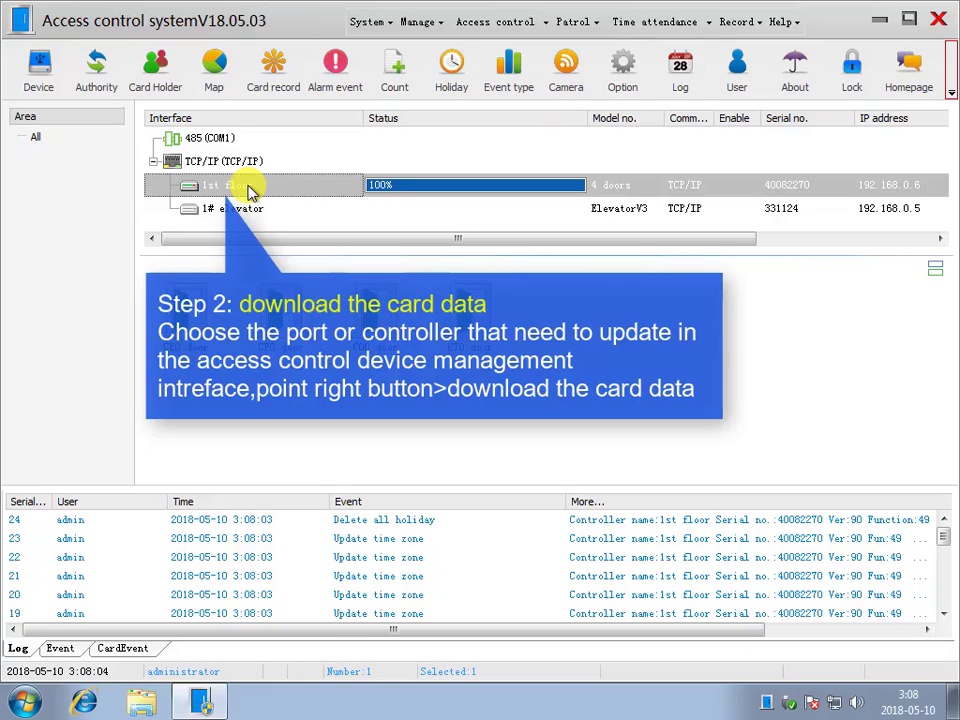
right_click(248, 190)
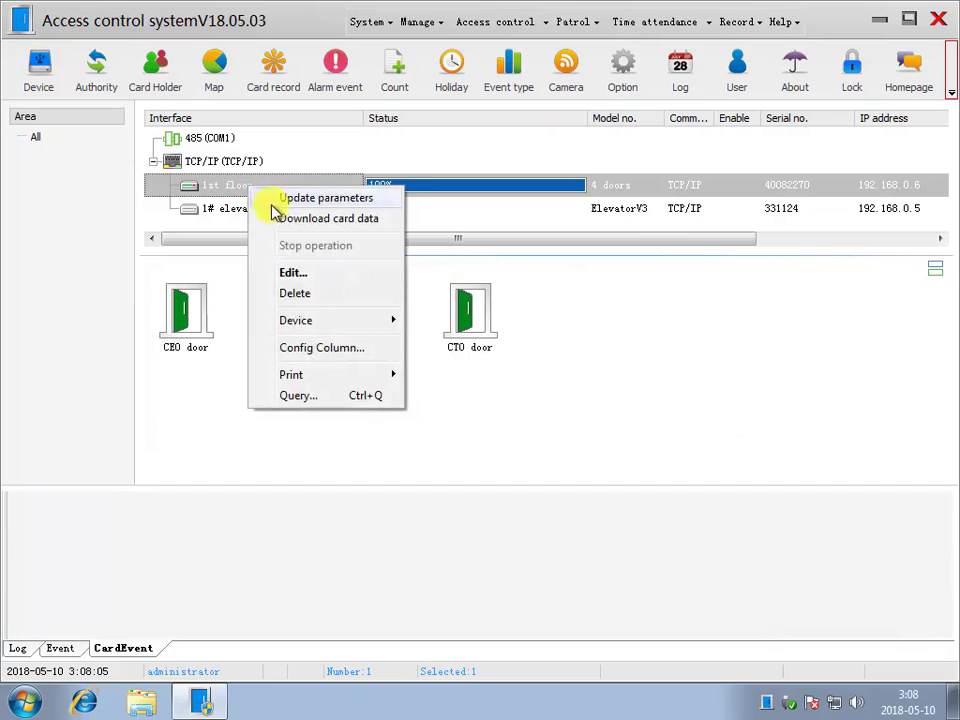
left_click(279, 216)
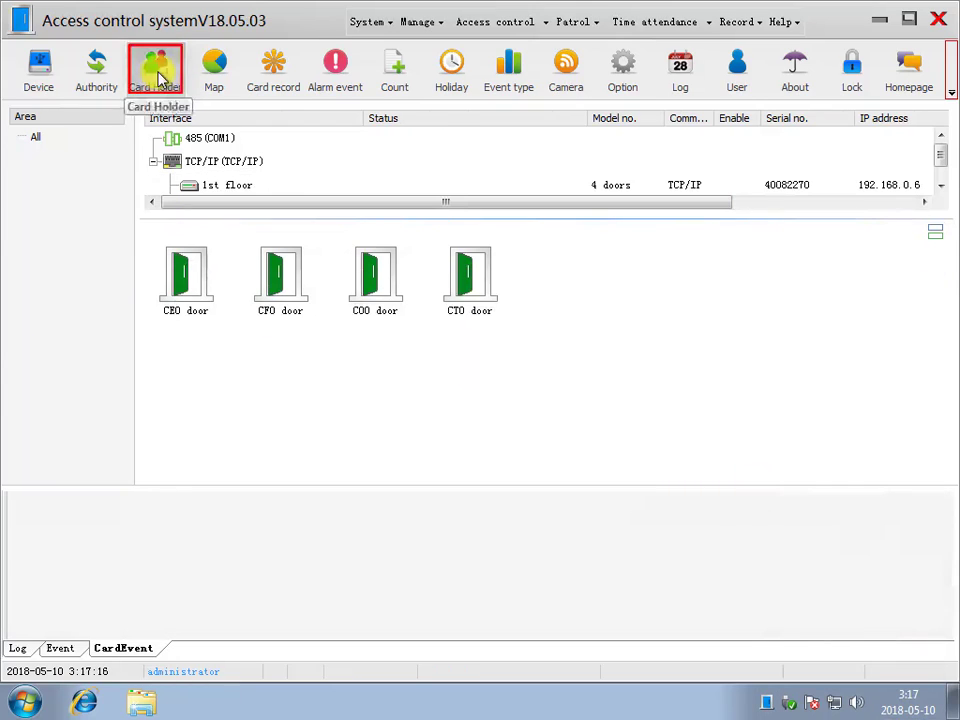
- Download only the first card holder's card data to the TCP/IP port
left_click(156, 72)
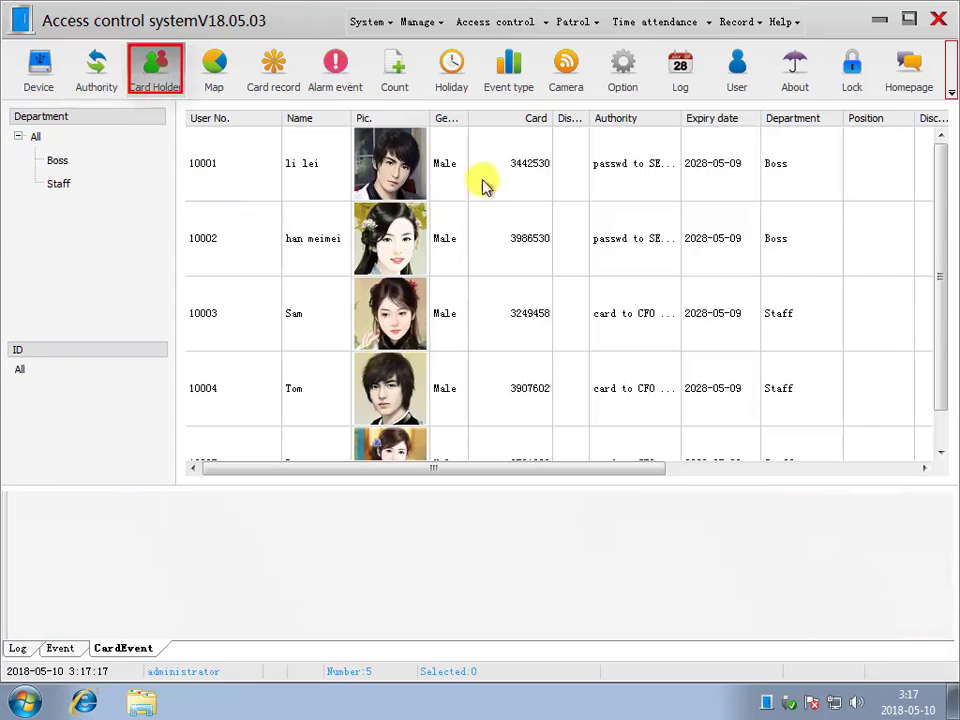
left_click(510, 168)
right_click(510, 168)
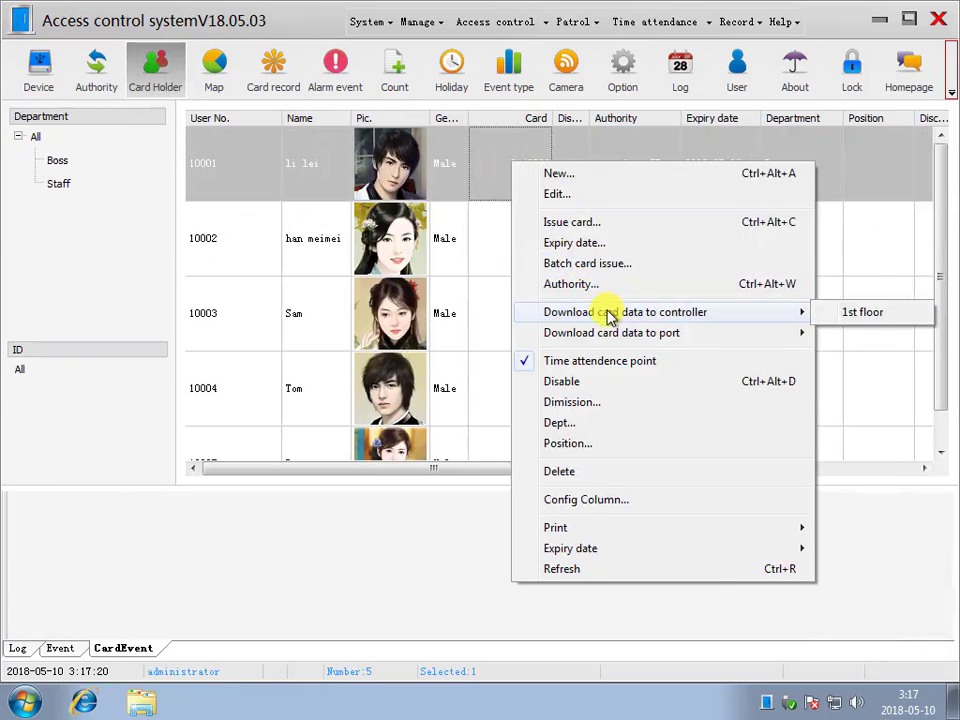
mouse_move(613, 335)
left_click(857, 356)
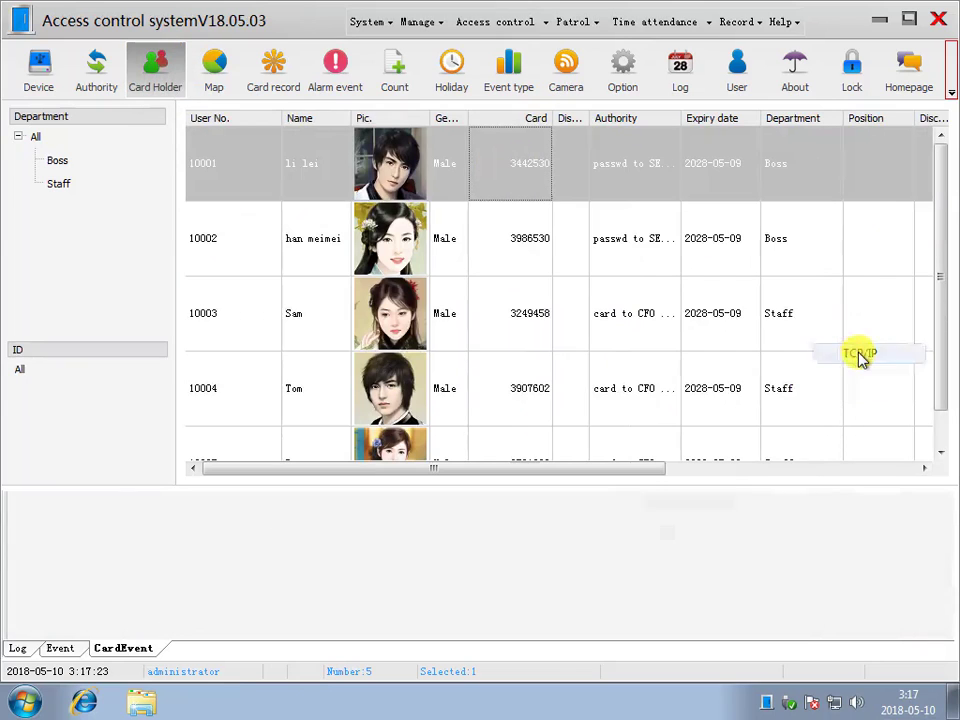
left_click(122, 648)
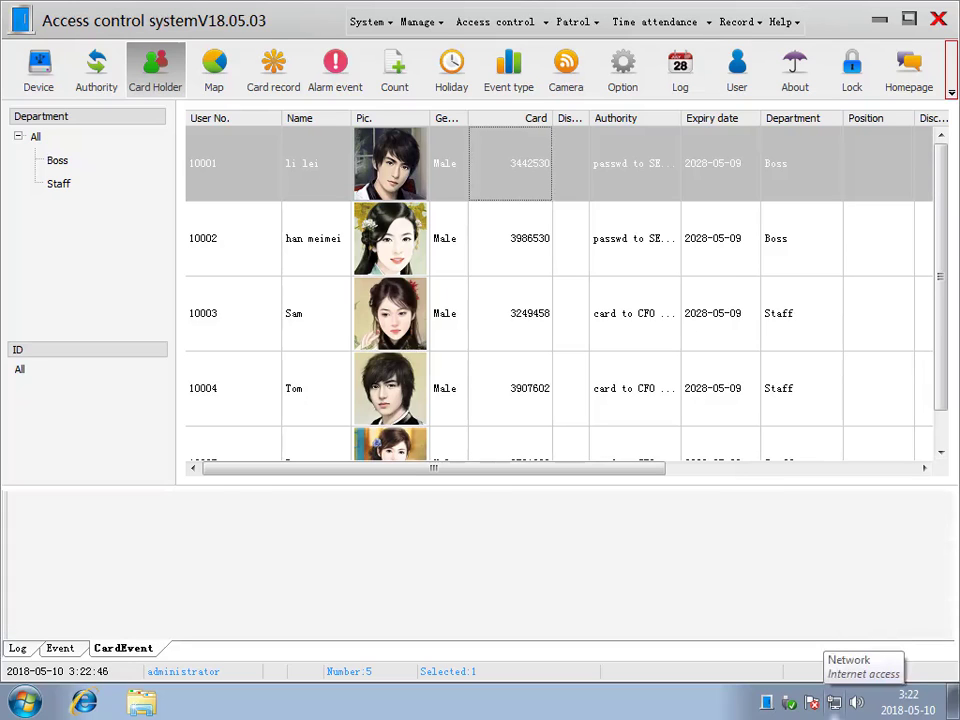
- Download the card data of the first three card holders together from the card holder list
left_click(550, 268, "ctrl")
left_click(536, 317, "ctrl")
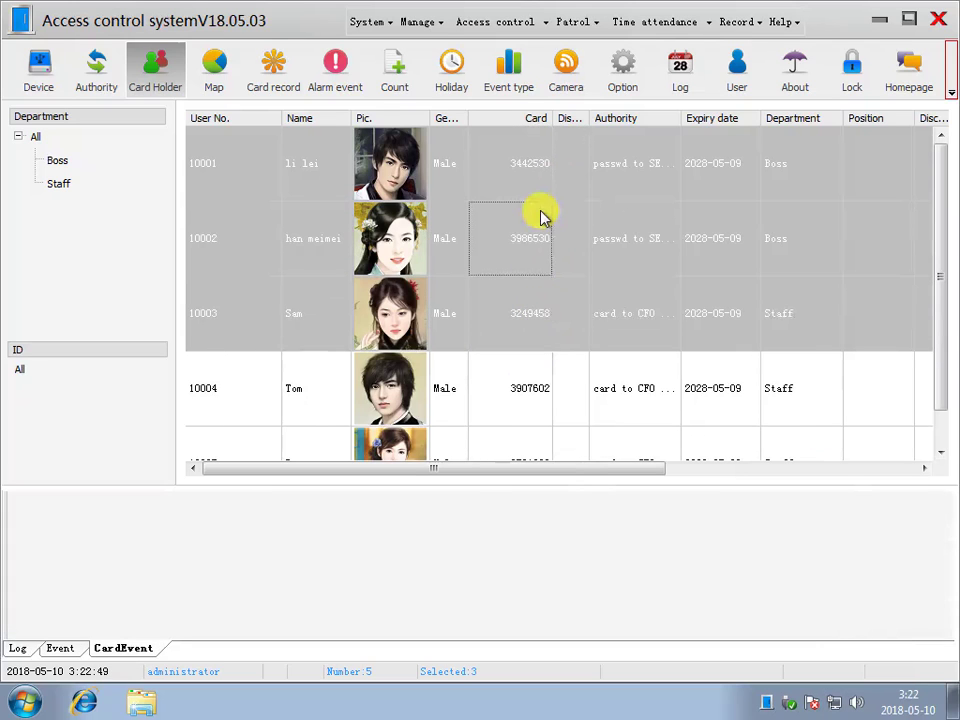
right_click(542, 212)
mouse_move(686, 385)
left_click(858, 385)
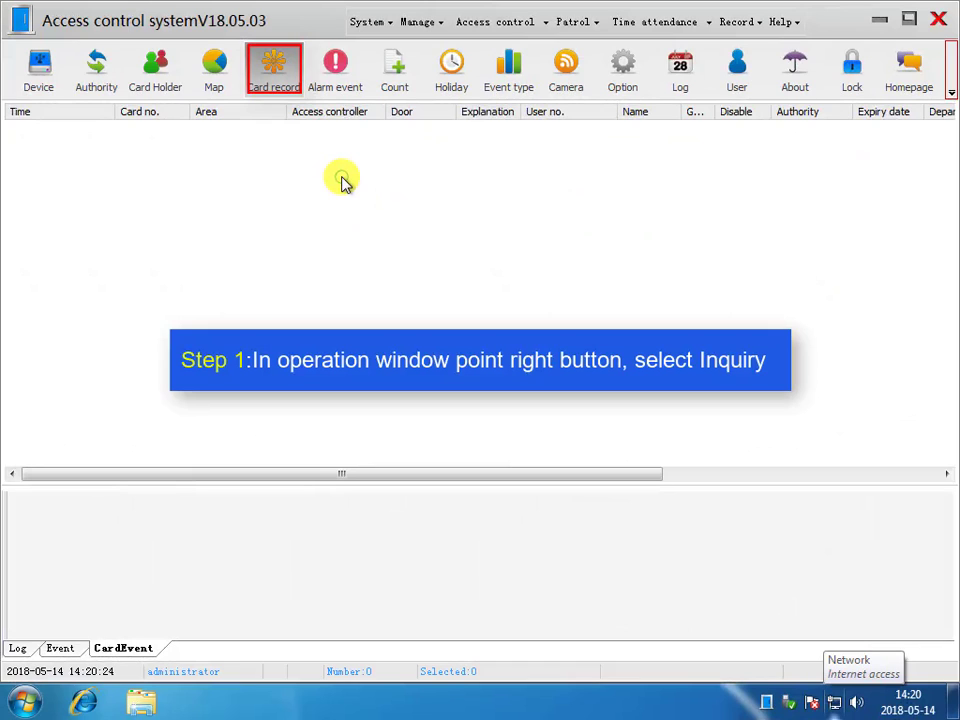
- Query the card events of 2018-05-14 from 0:00:00 to 23:59:59 and widen the Explanation column
right_click(342, 180)
left_click(362, 189)
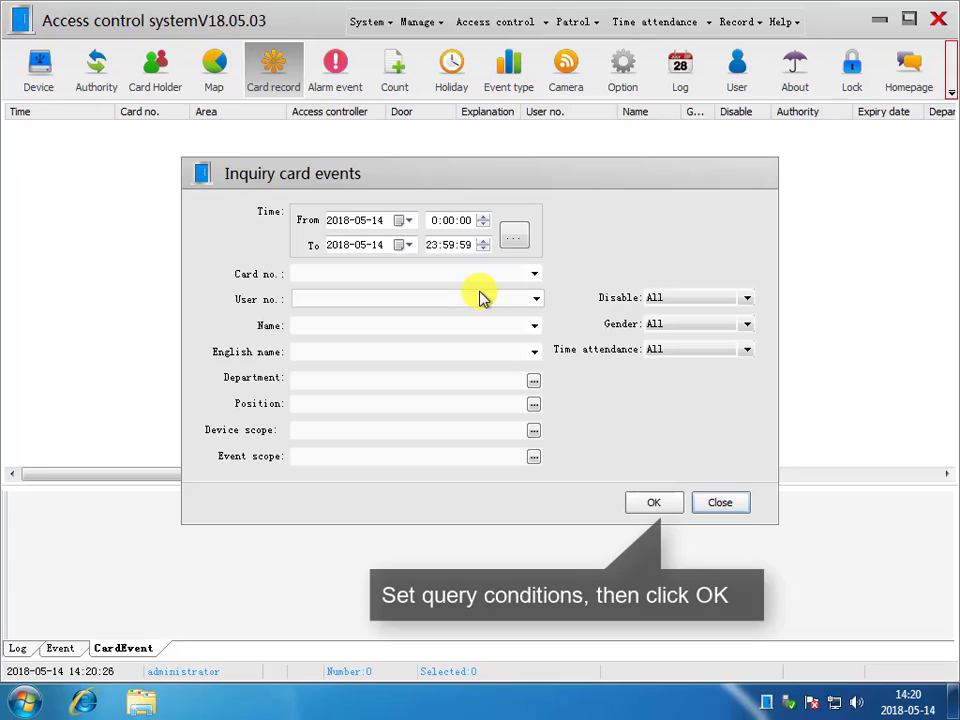
left_click(514, 240)
left_click(533, 270)
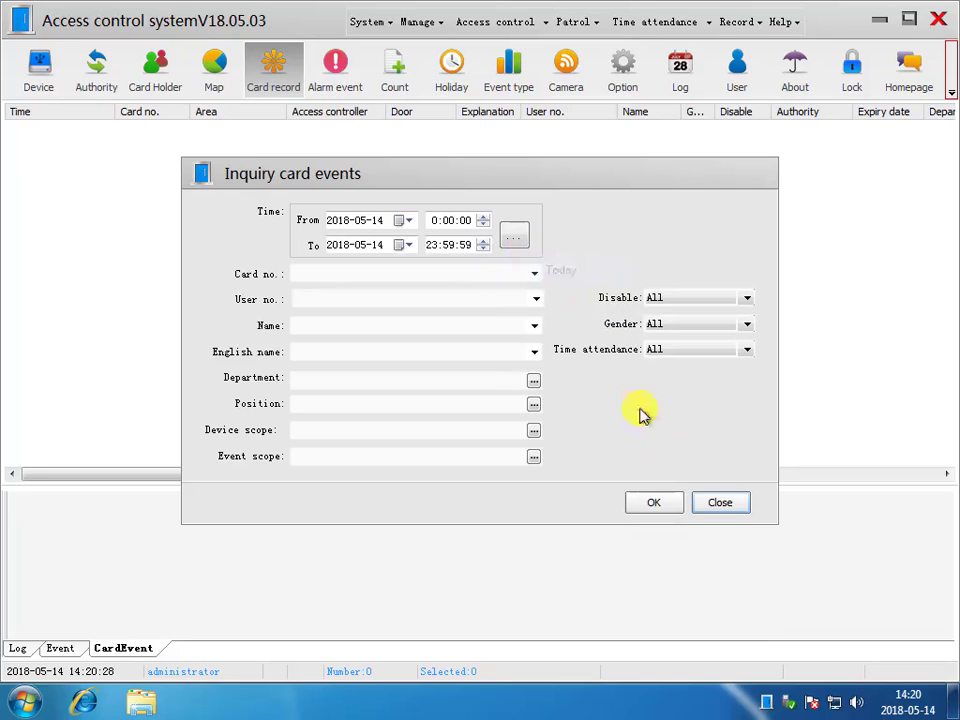
left_click(664, 507)
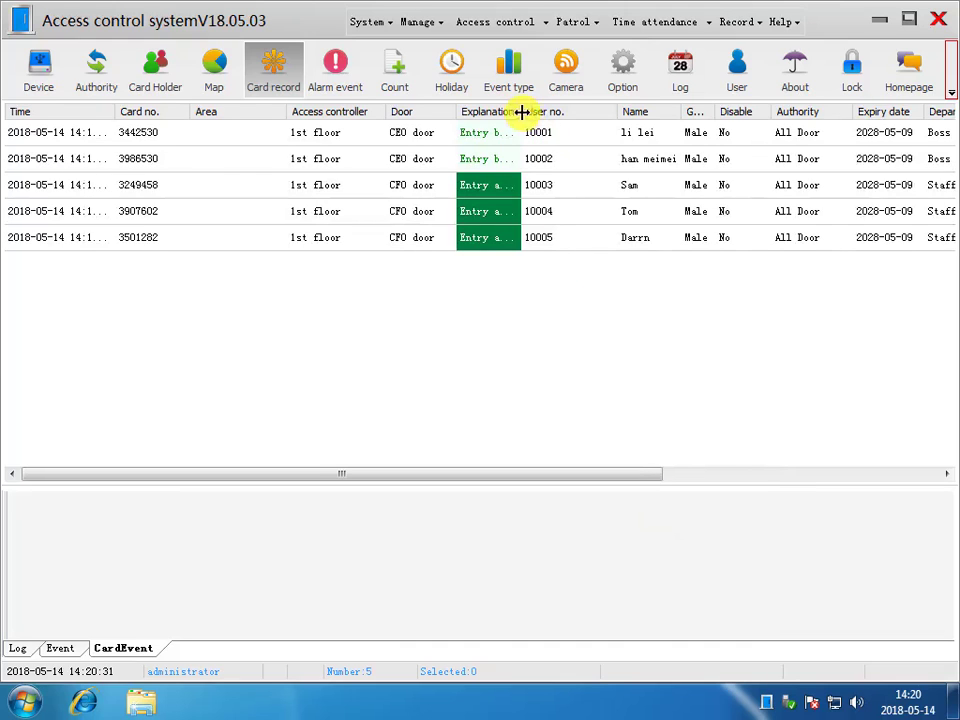
left_click_drag(521, 111, 540, 112)
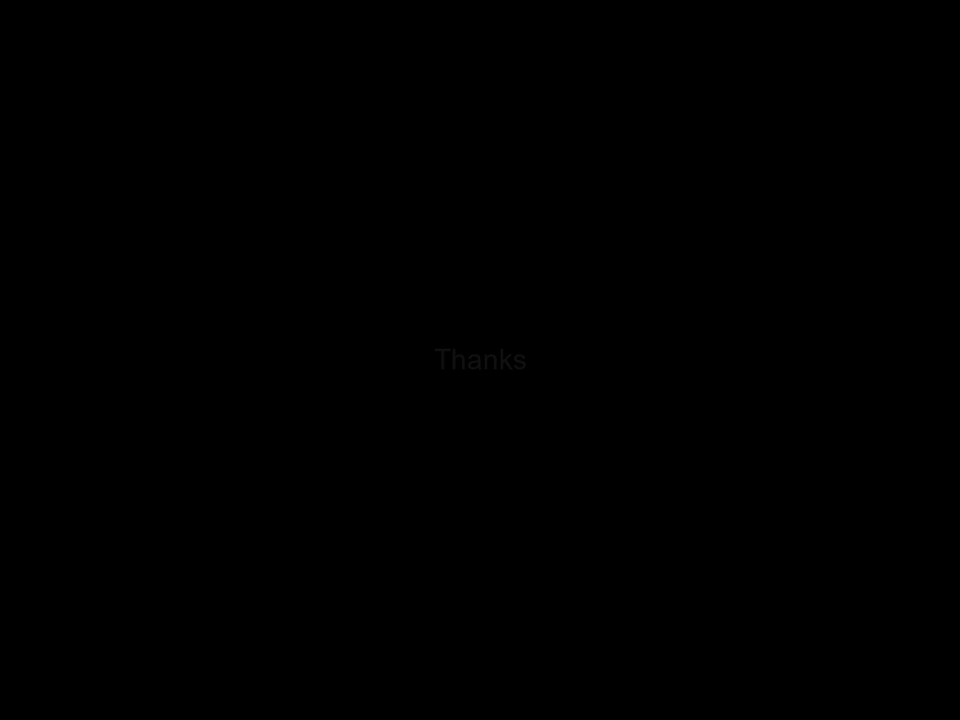